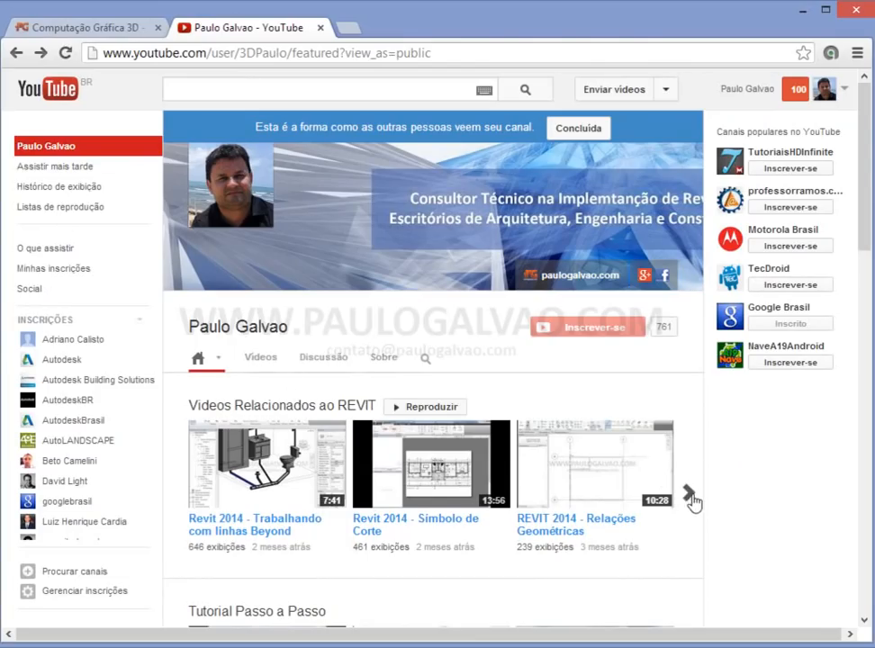
Step: Browse the channel's Revit videos and open "Revit 2013 - Demonstração de Customização do Bloco"
left_click(689, 496)
left_click(688, 495)
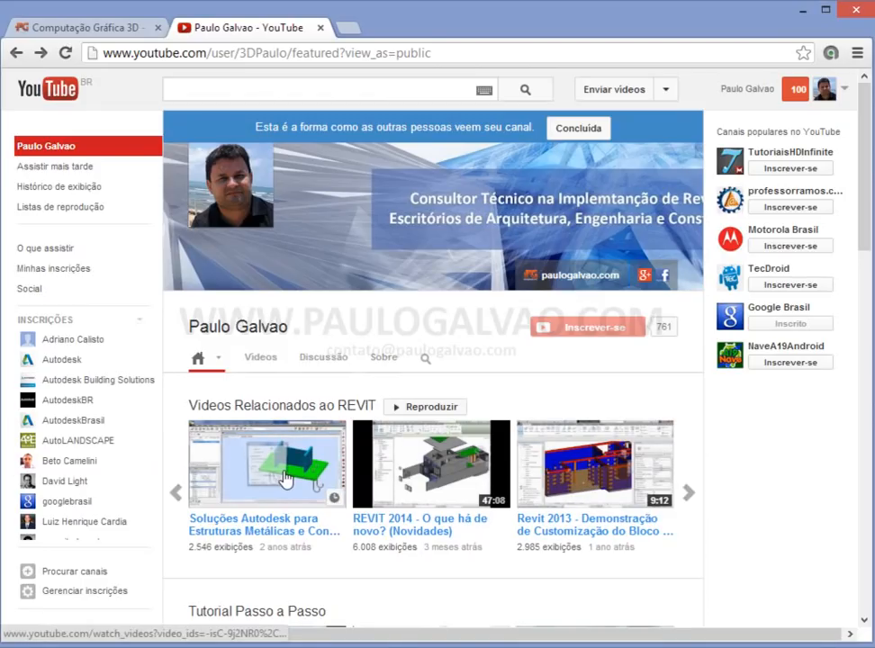
left_click(581, 532)
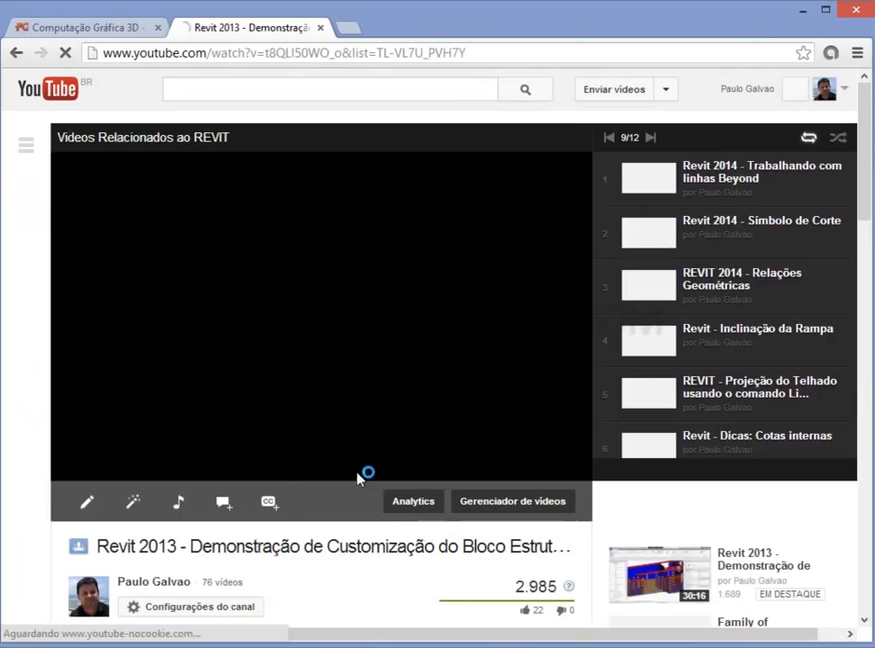
Step: Skip ahead through the video to 2:36, dismissing the advert overlay
left_click(117, 475)
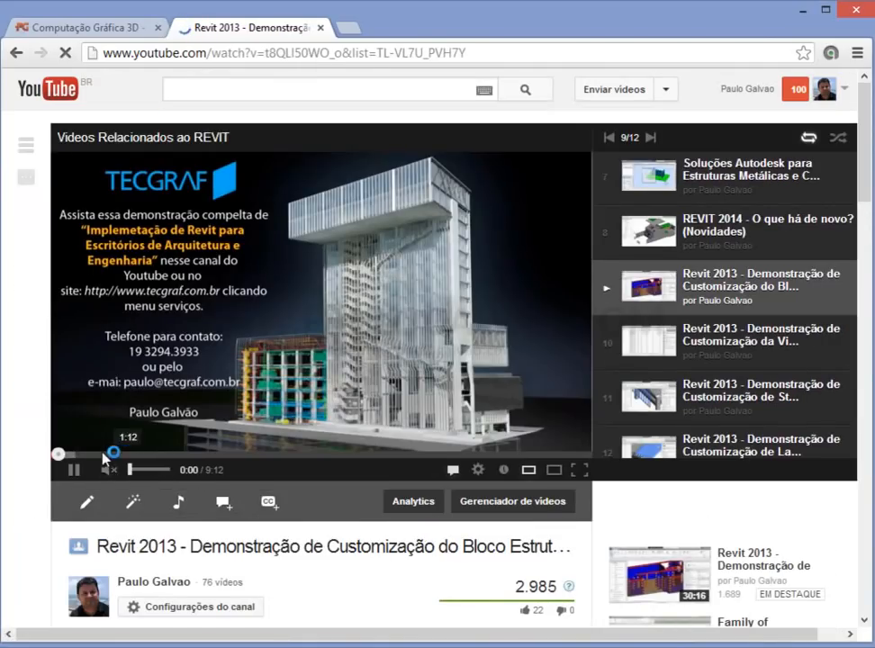
left_click_drag(58, 457, 138, 456)
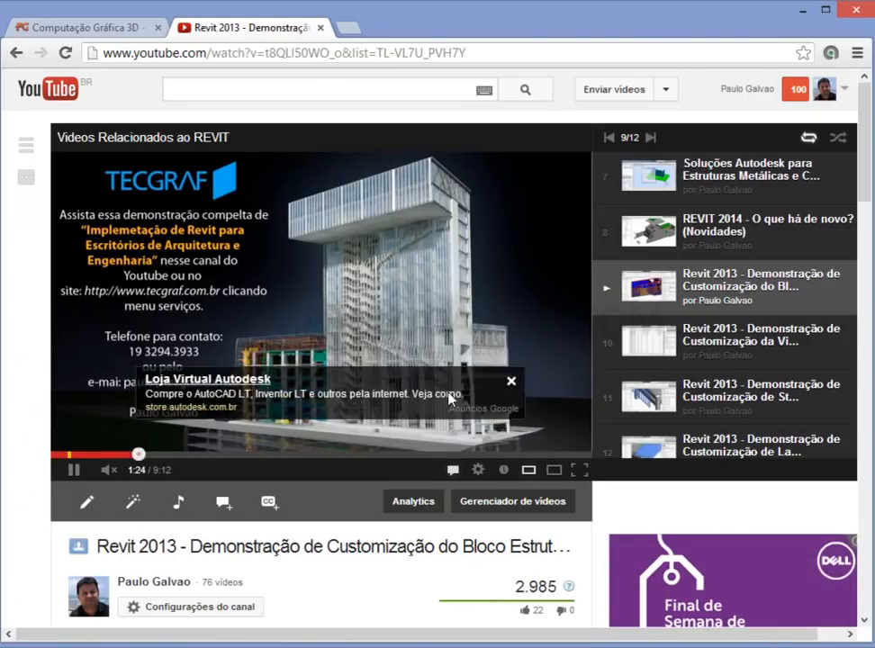
left_click(512, 386)
left_click_drag(153, 458, 180, 455)
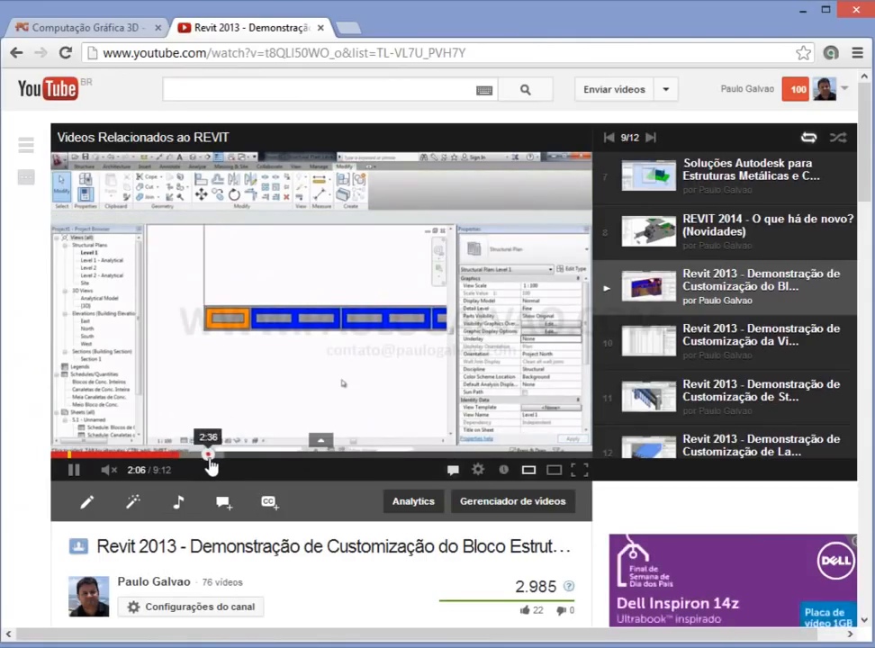
left_click(209, 455)
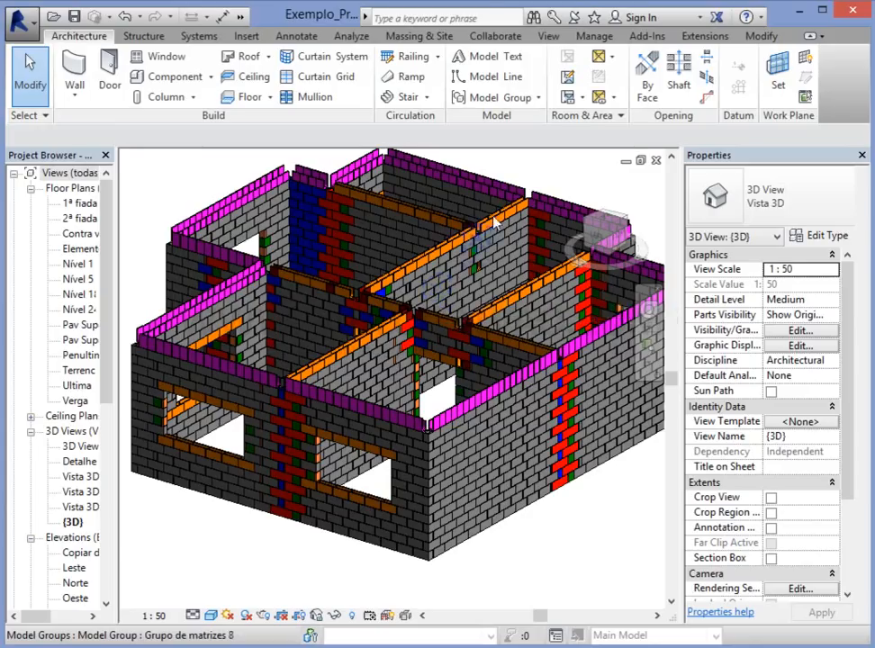
Step: In Revit, close the example 3D view and place a BLOCO_39 Type 1 component in the plan's left wall near the lower corner
left_click(656, 161)
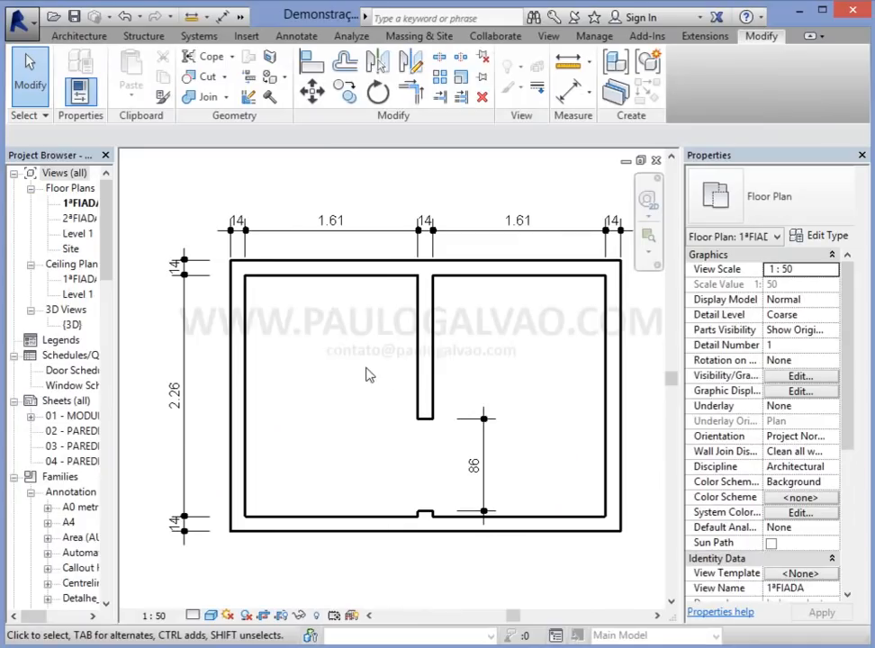
middle_click_drag(368, 374, 341, 340)
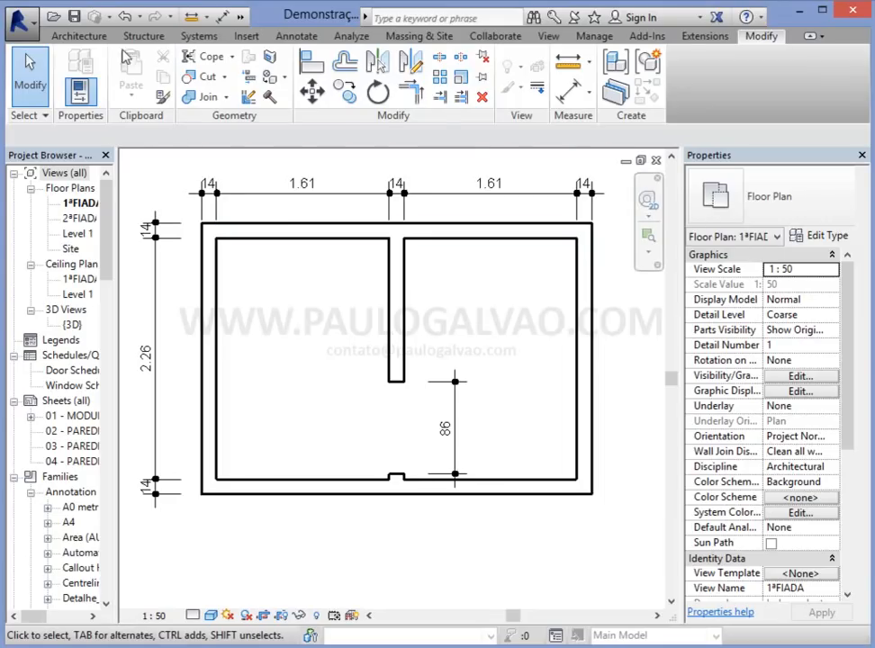
left_click(65, 36)
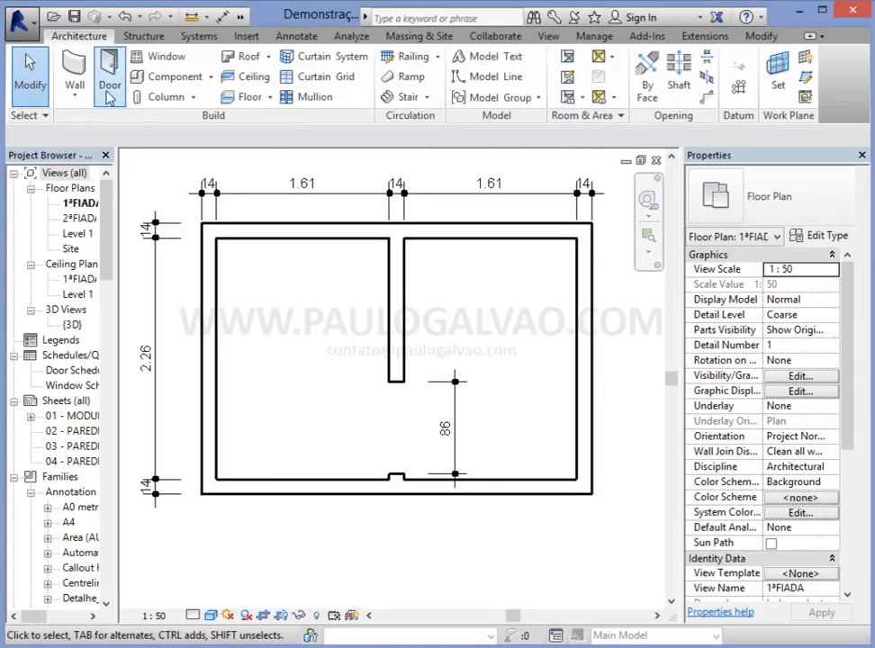
left_click(174, 77)
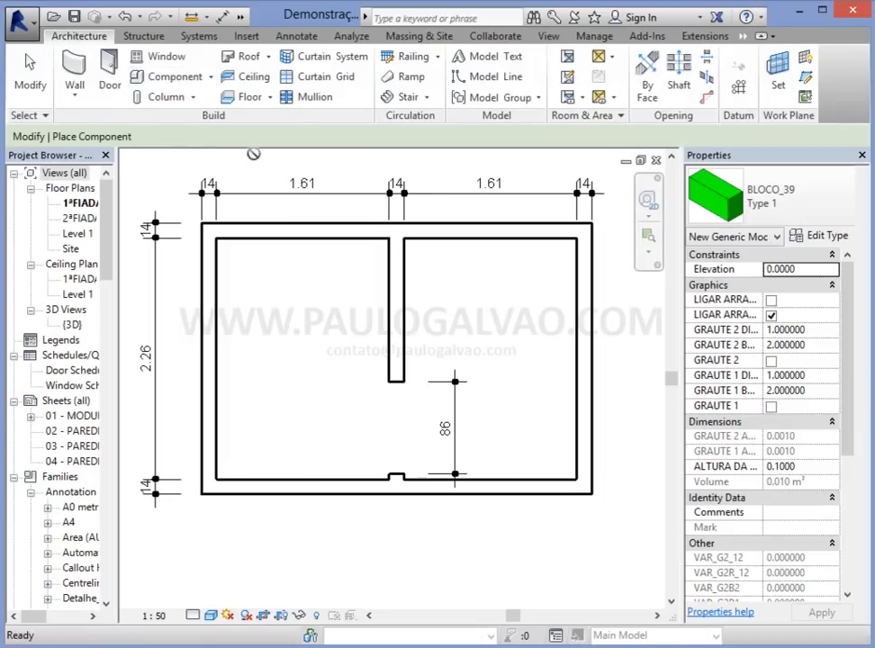
left_click(813, 218)
left_click(854, 280)
mouse_move(860, 280)
left_mouse_down()
mouse_move(855, 298)
mouse_move(855, 272)
mouse_move(858, 281)
left_mouse_up()
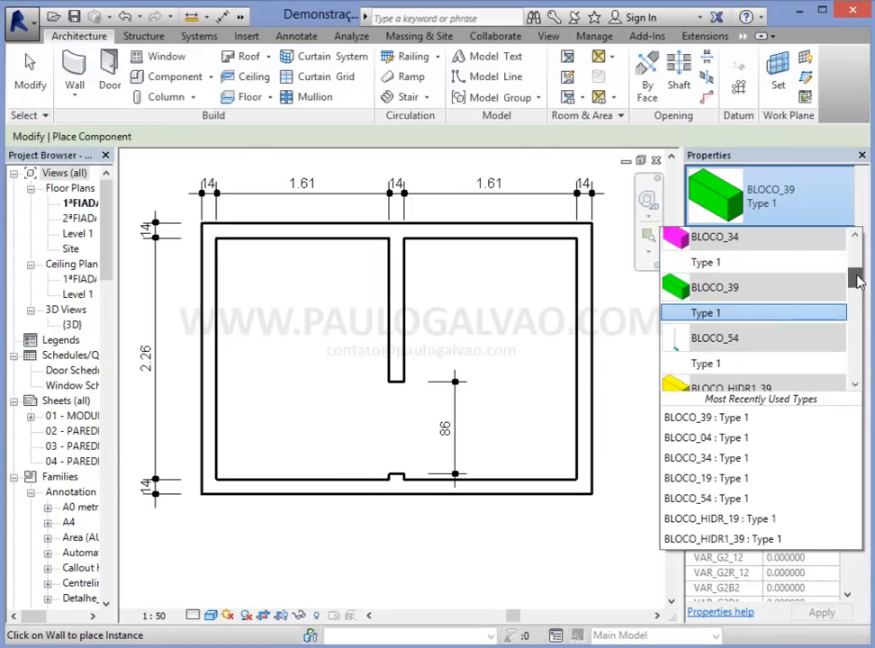
left_click(737, 315)
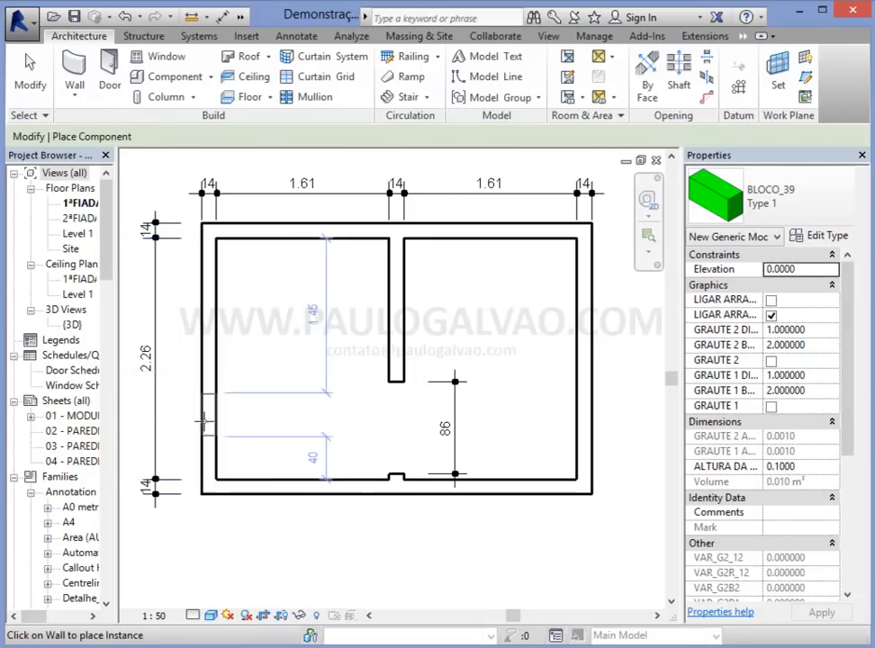
scroll(270, 362, "up", 4)
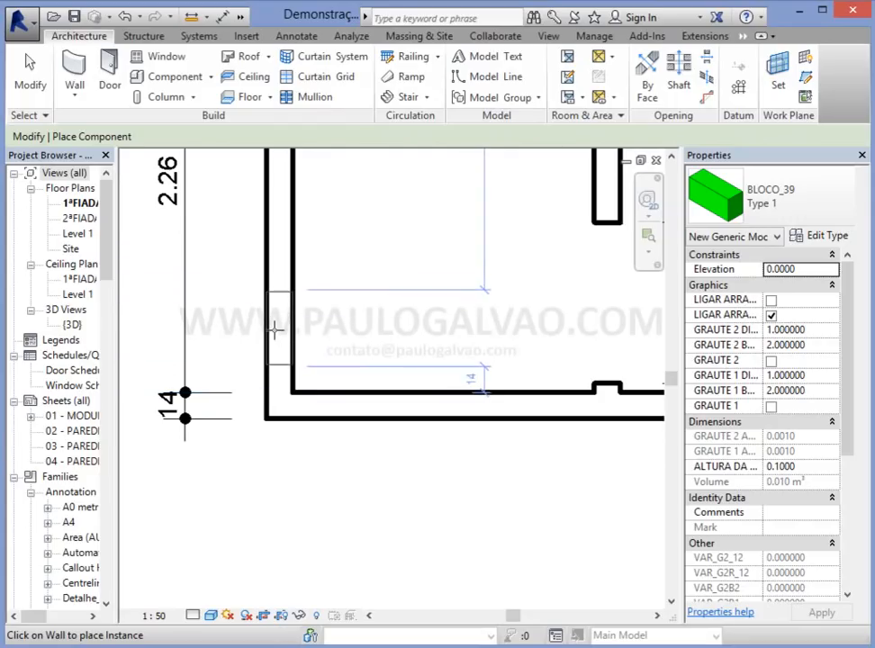
left_click(276, 328)
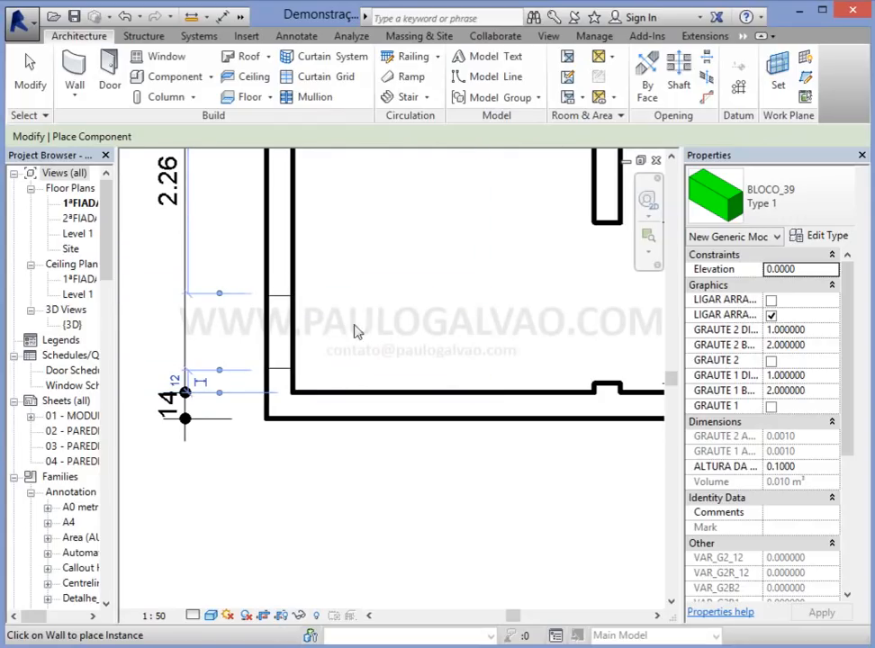
Step: Align the lower end of the placed block with the outer face of the bottom wall
scroll(326, 352, "up", 2)
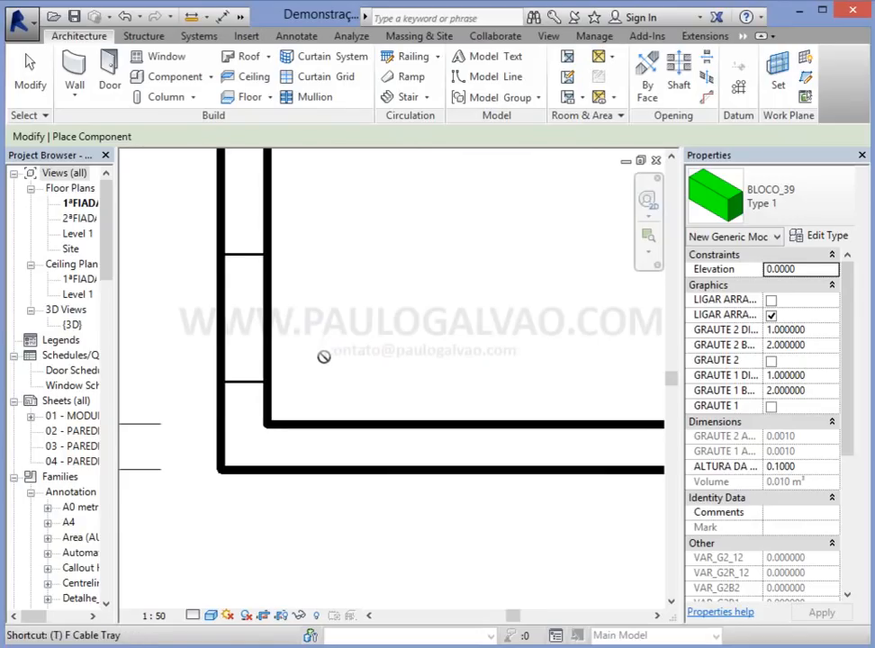
key("Escape")
key("Escape")
key("a")
key("l")
left_click(236, 469)
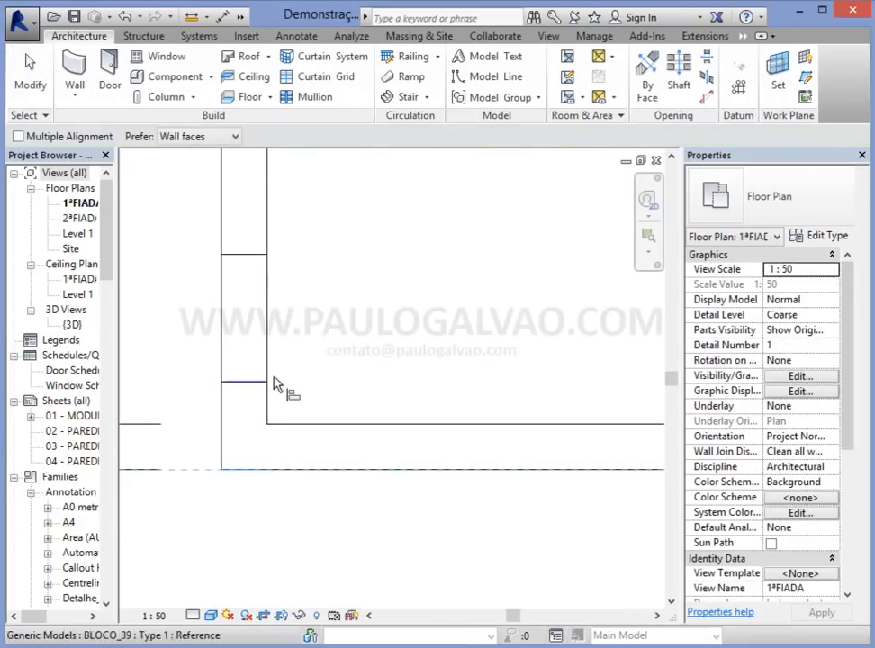
left_click(248, 388)
key("Escape")
key("Escape")
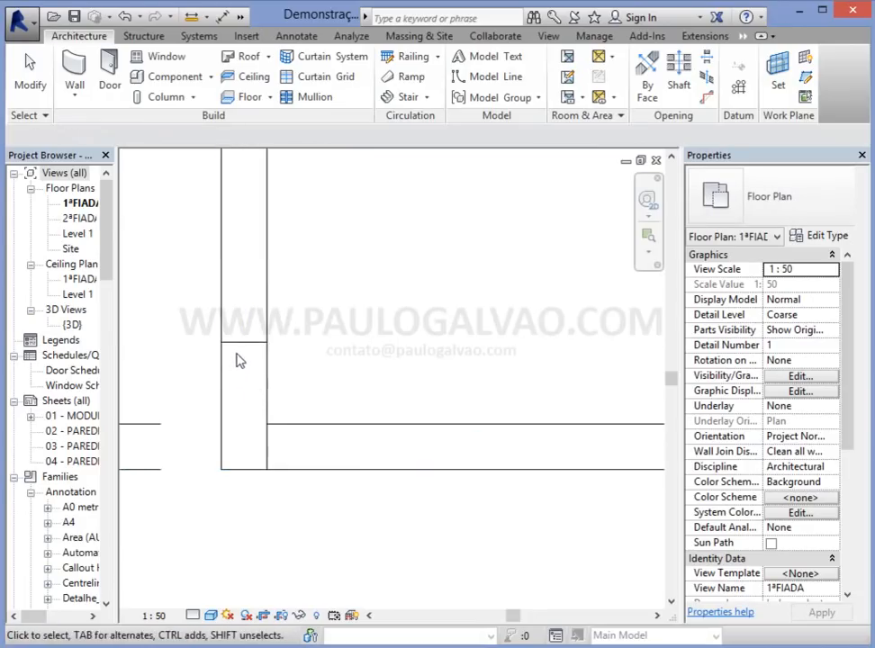
Step: Copy the corner block up the left wall at a spacing of 40, with multiple copies enabled
left_click(249, 348)
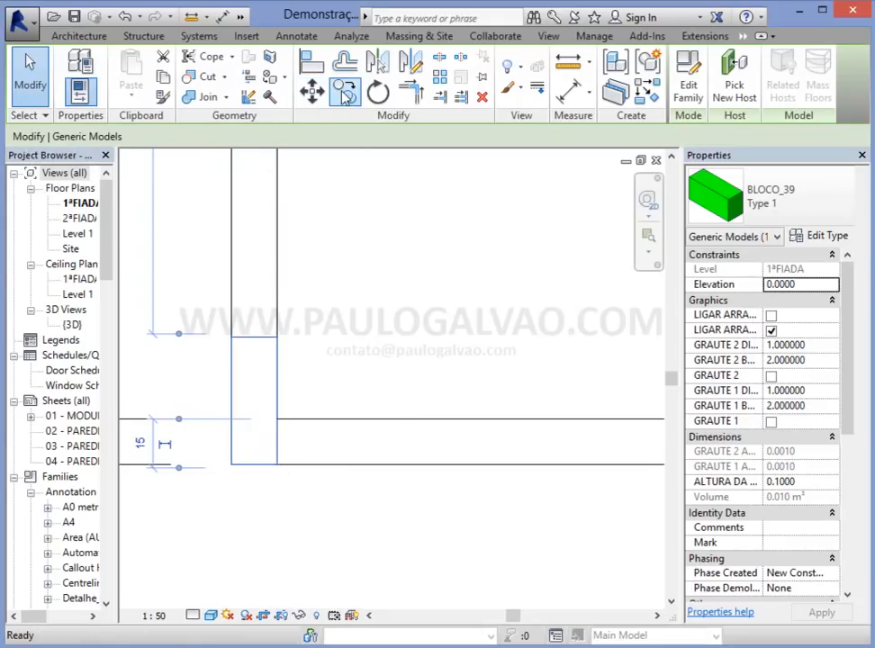
left_click(345, 94)
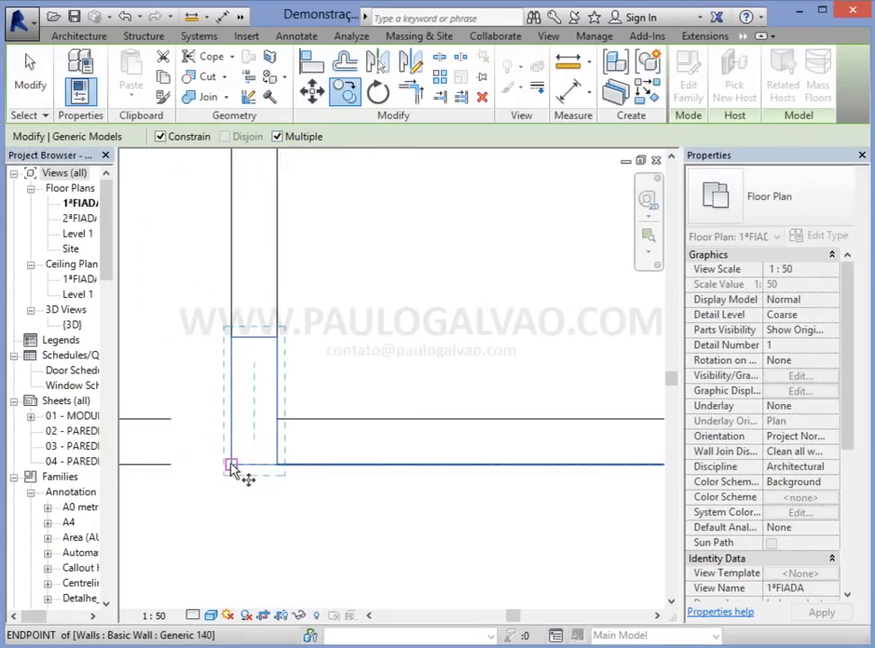
scroll(229, 334, "up", 5)
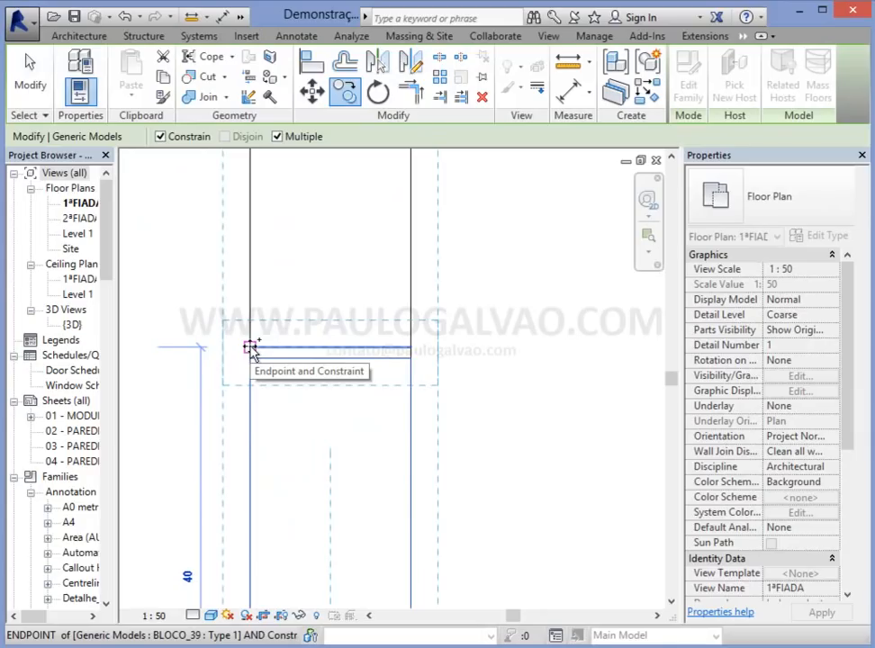
left_click(250, 347)
Step: Place four more copies of the block up the left wall as far as the top wall, leaving a joint between blocks
scroll(268, 285, "down", 3)
middle_click_drag(290, 216, 327, 500)
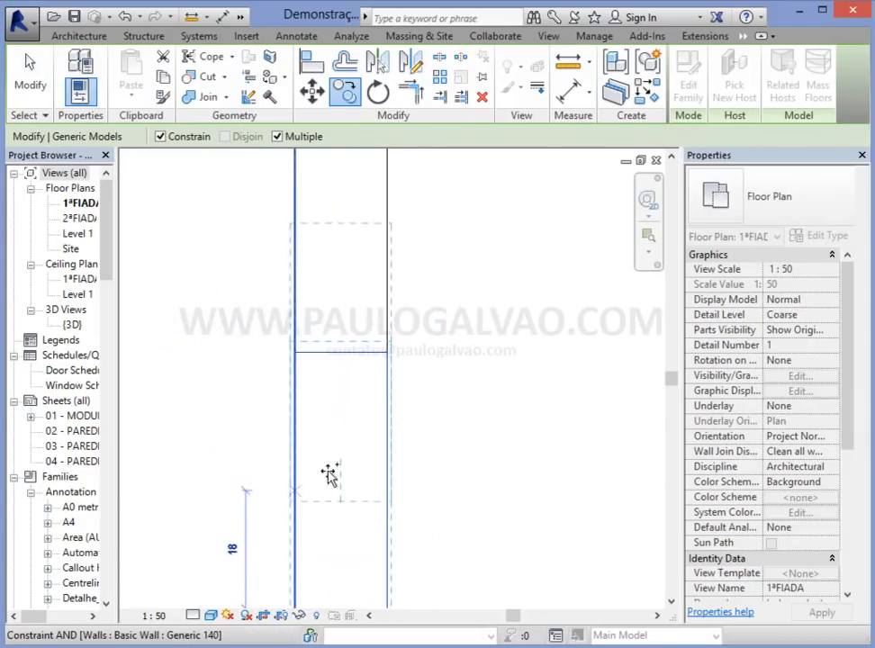
left_click(295, 343)
middle_click_drag(330, 270, 324, 549)
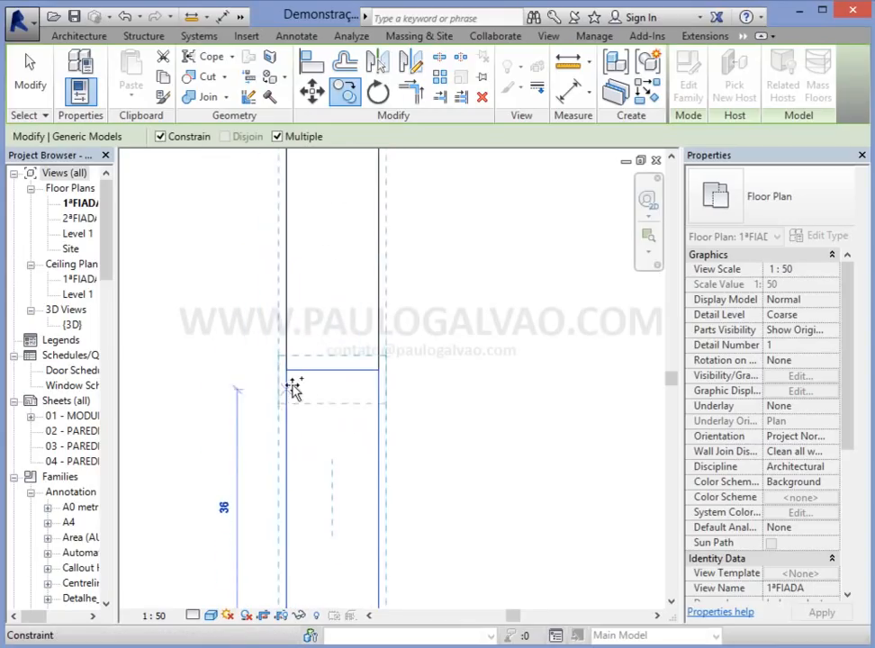
left_click(283, 360)
middle_click_drag(343, 276, 342, 455)
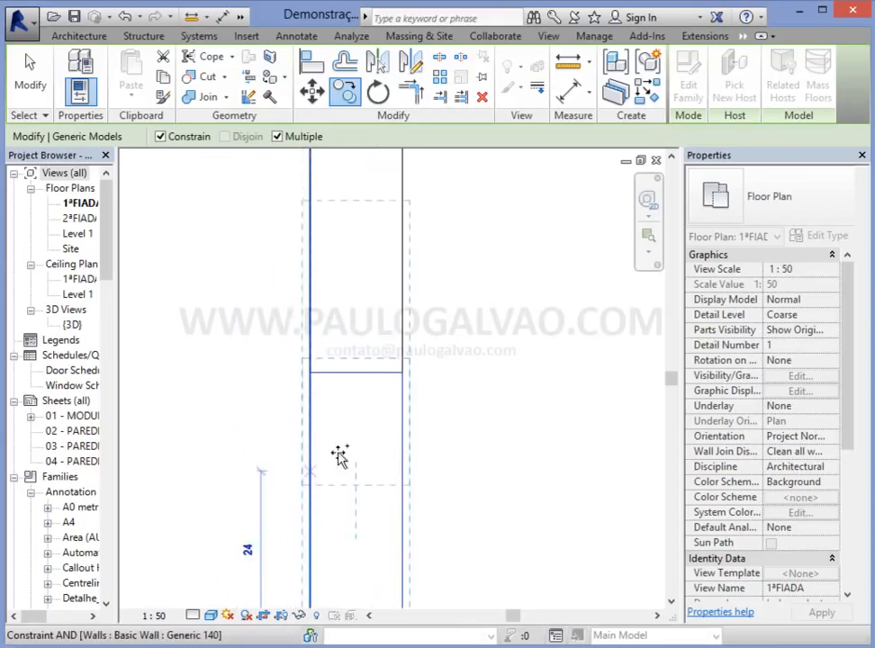
left_click(312, 366)
middle_click_drag(360, 264, 366, 494)
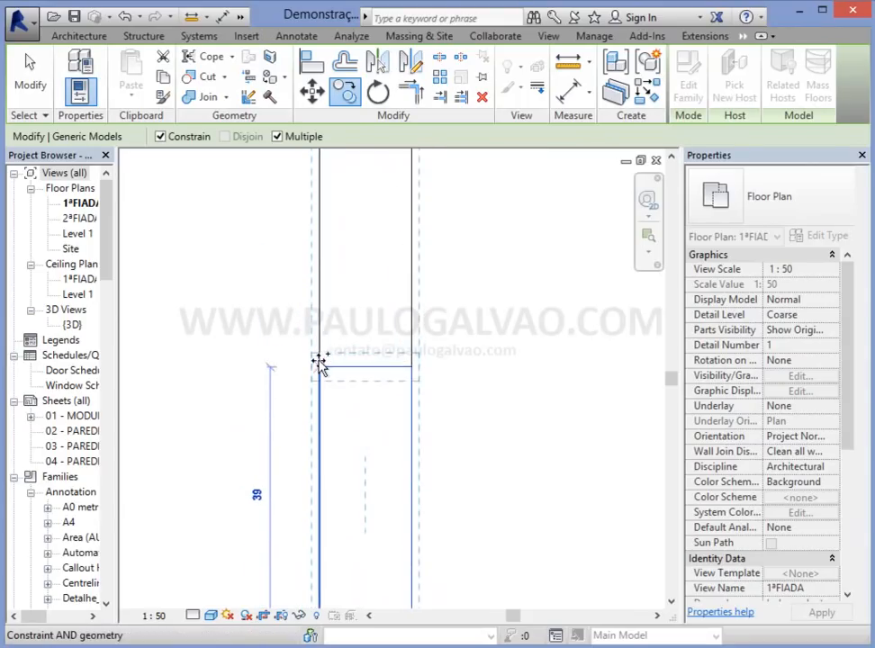
left_click(320, 363)
scroll(351, 297, "down", 3)
middle_click_drag(367, 268, 361, 416)
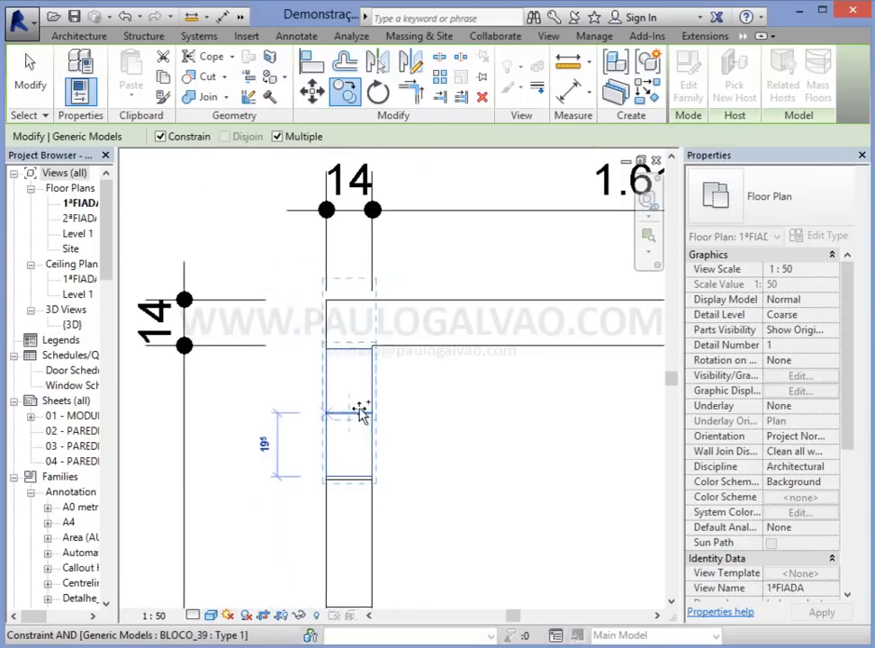
left_click(400, 360)
key("Escape")
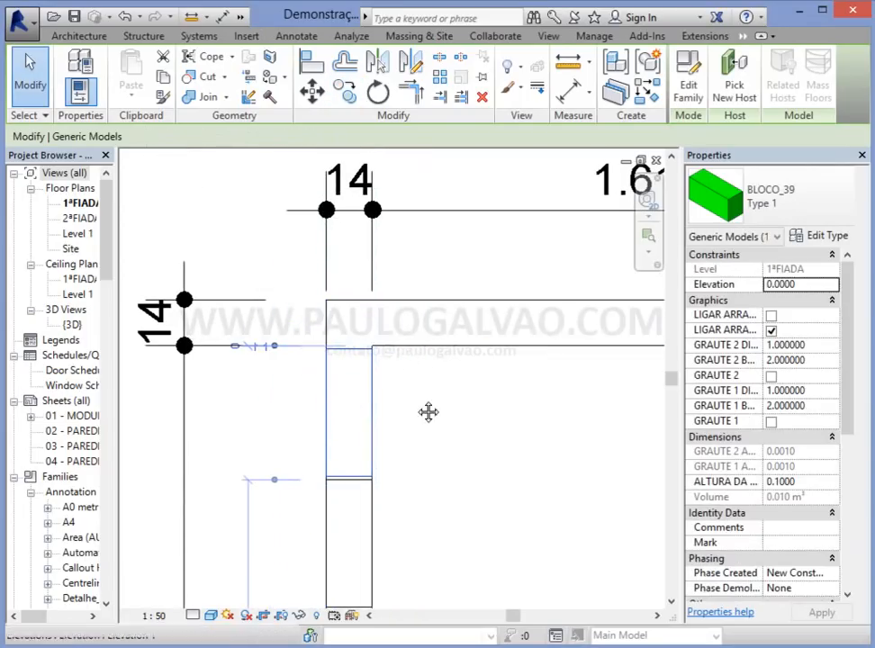
Step: Place another BLOCO_39 component in the top wall near its left corner
middle_click_drag(416, 416, 402, 331)
scroll(402, 330, "up", 1)
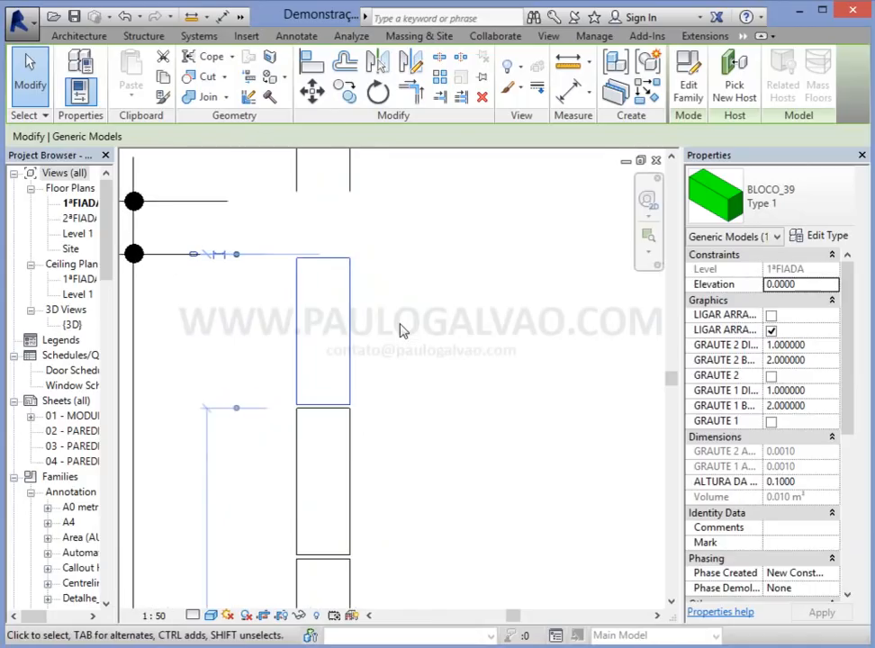
left_click(90, 35)
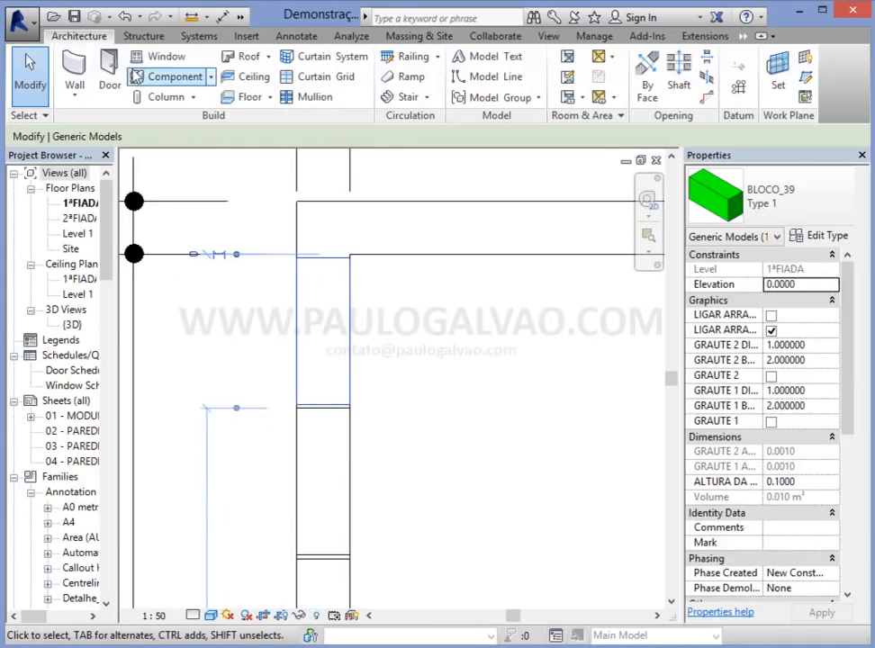
left_click(172, 79)
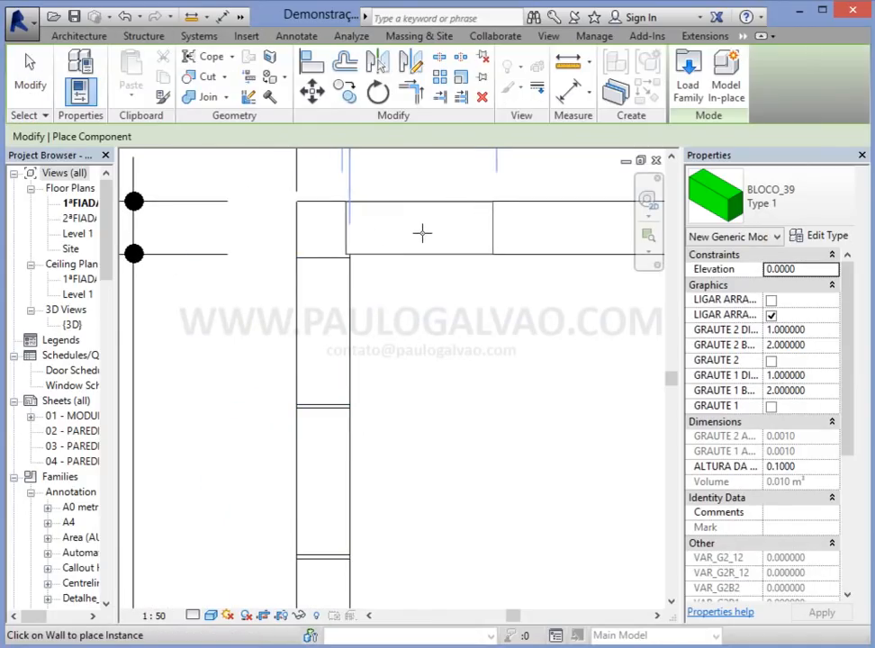
Step: Align the left end of the top wall's block with the outer face of the left wall
key("a")
key("l")
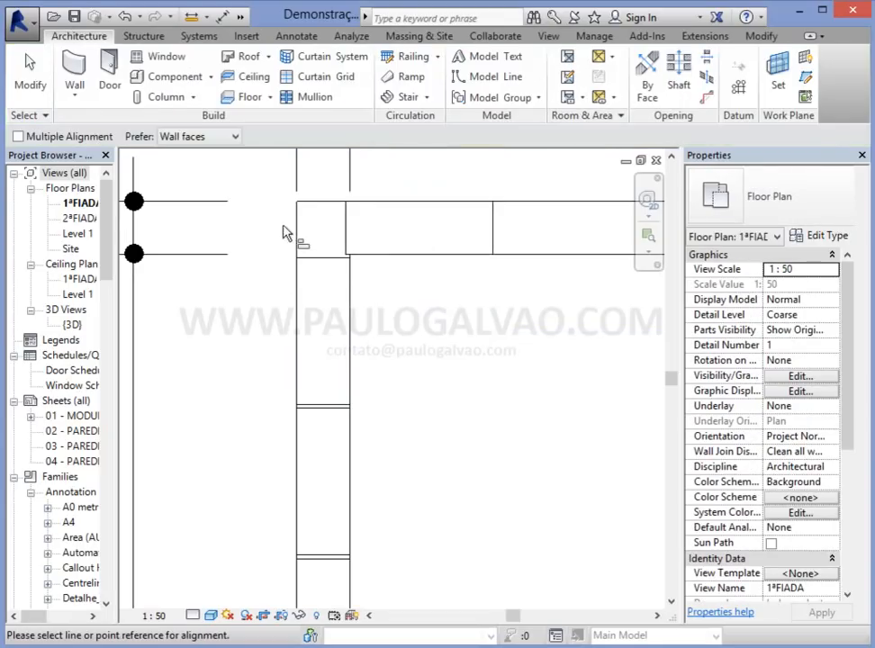
left_click(299, 224)
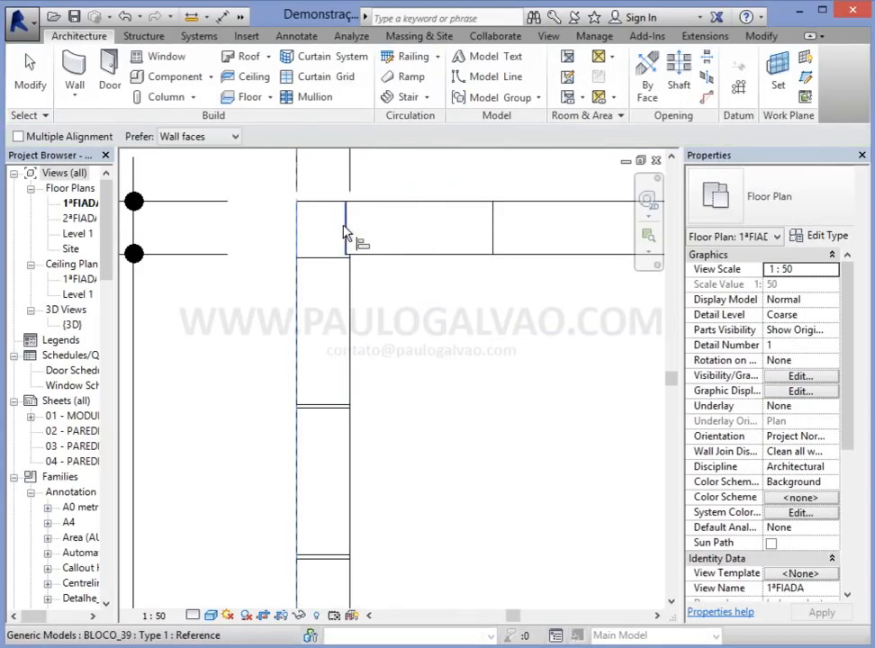
left_click(343, 231)
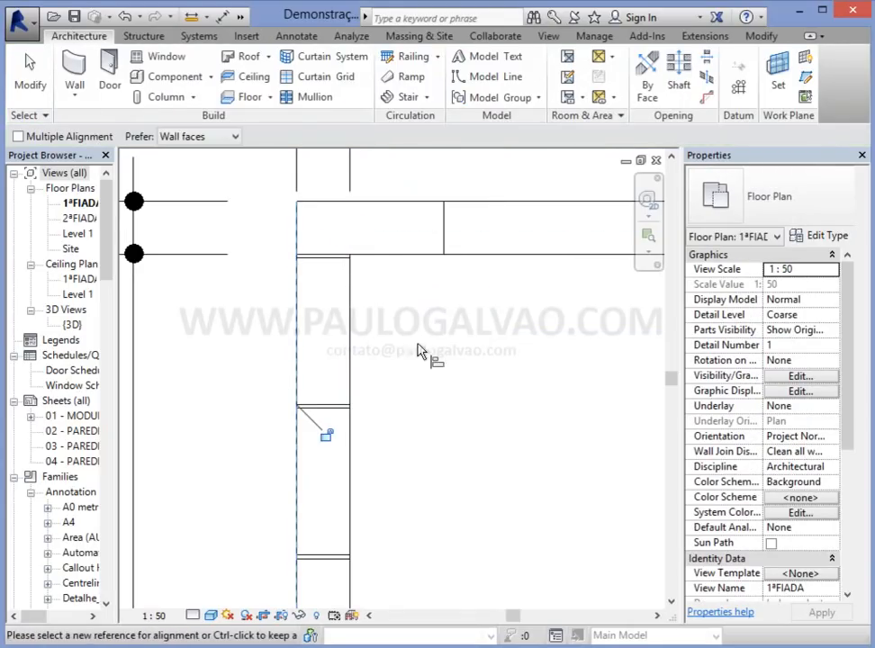
scroll(415, 362, "down", 4)
middle_click_drag(427, 470, 398, 219)
scroll(399, 232, "down", 3)
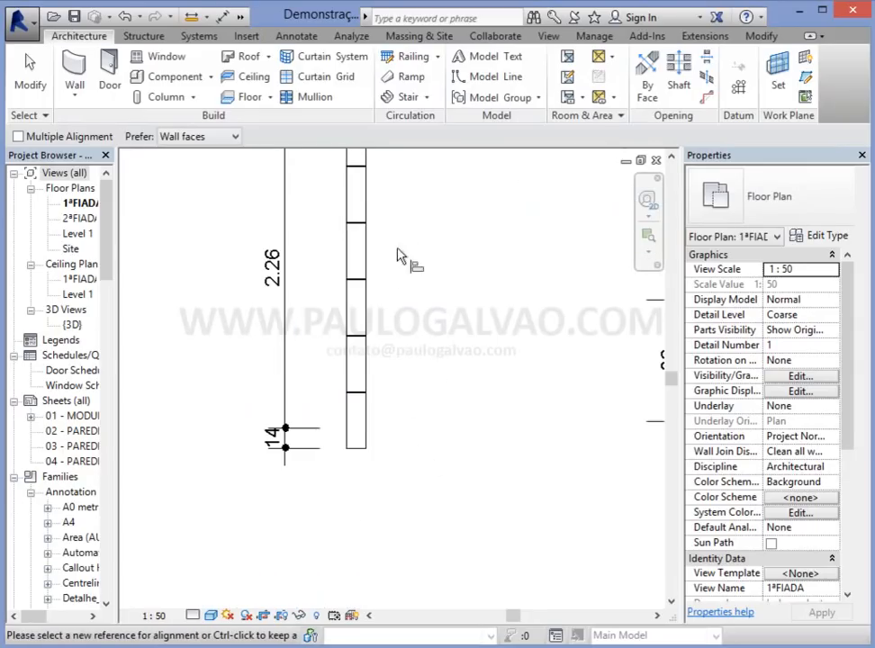
middle_click_drag(406, 336, 417, 372)
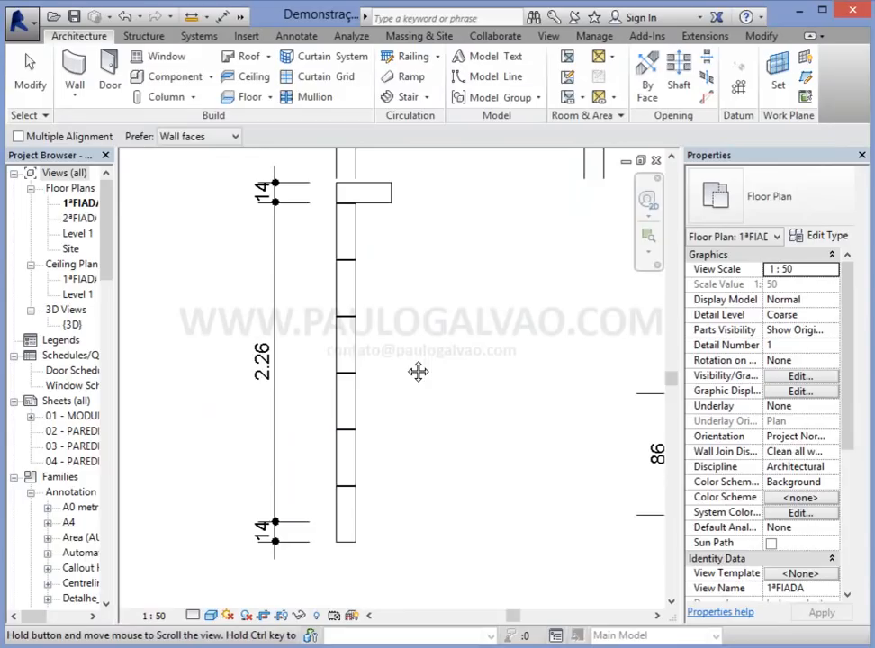
key("Escape")
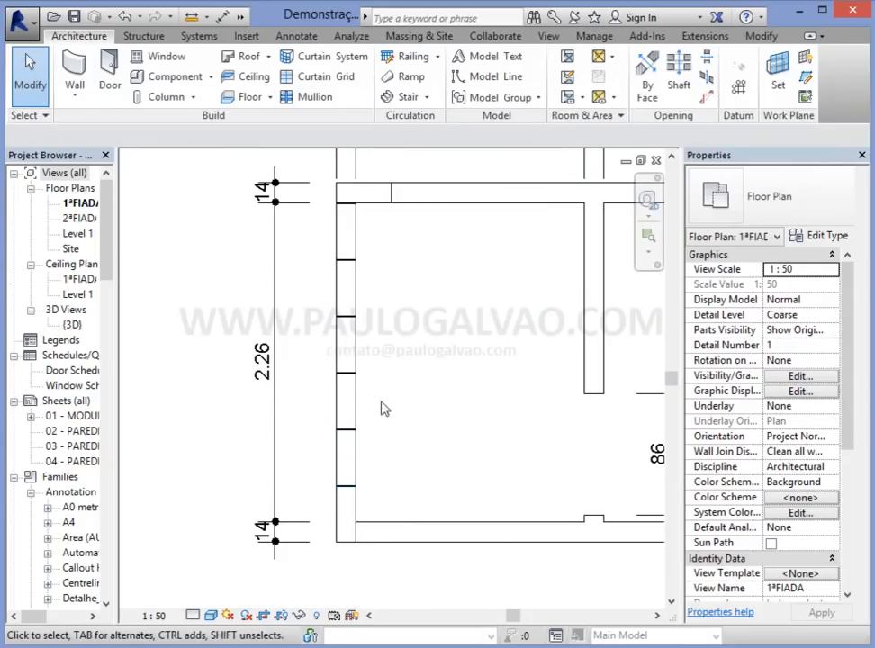
Step: Create a building elevation view just inside the left wall, facing that wall
left_click(548, 36)
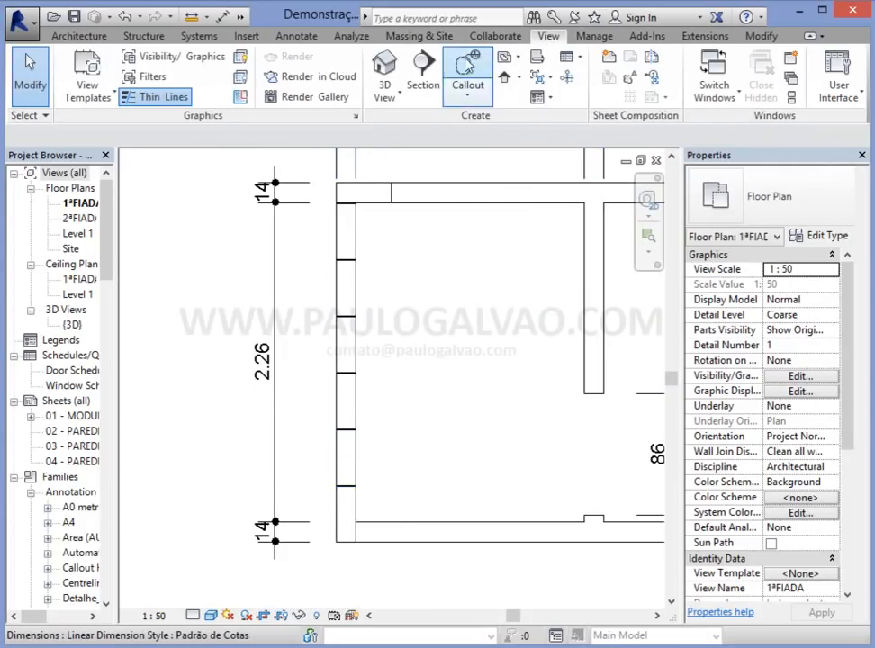
left_click(505, 80)
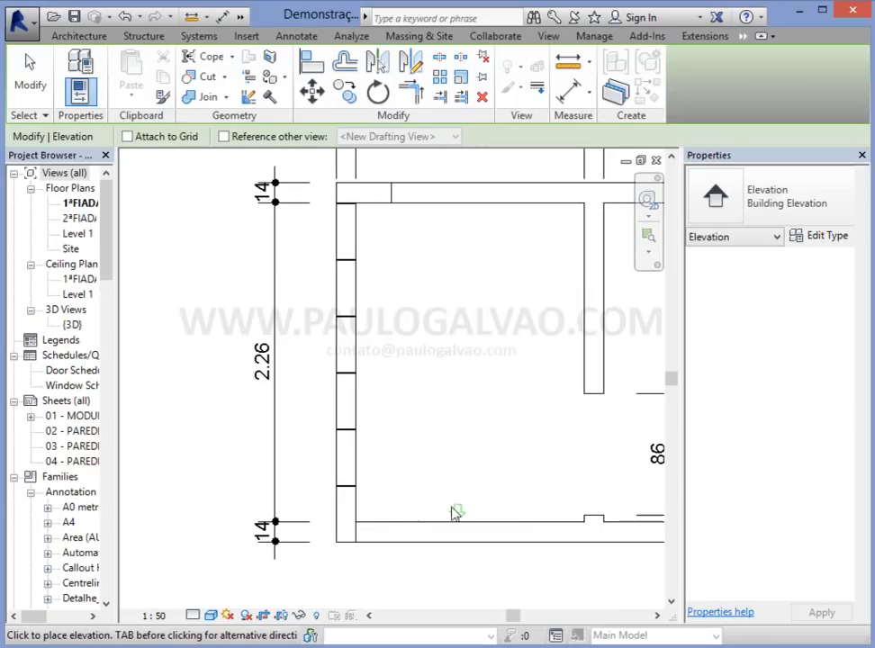
left_click(384, 422)
key("Escape")
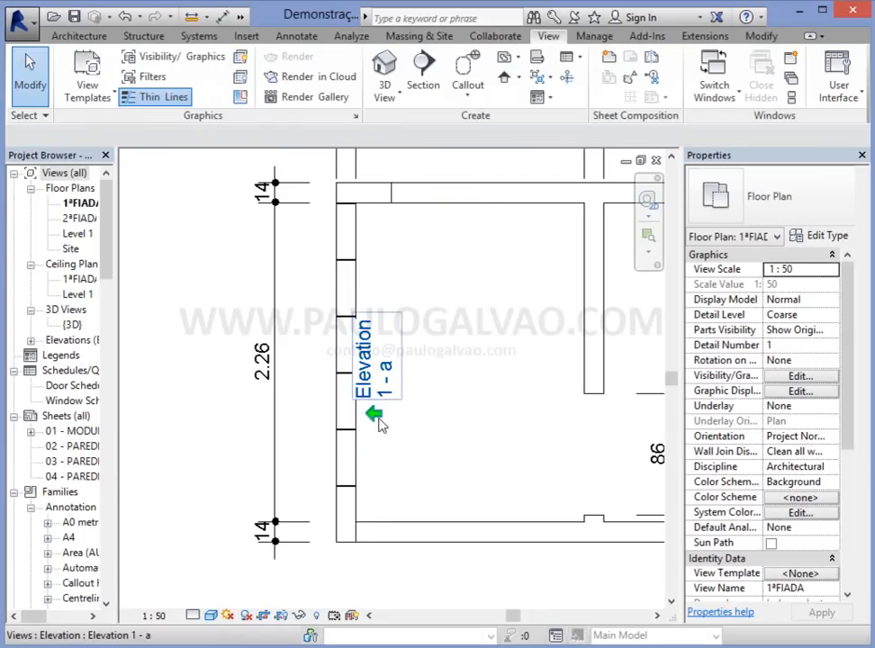
Step: Rename the left wall's new elevation view as Par.01
left_click(379, 421)
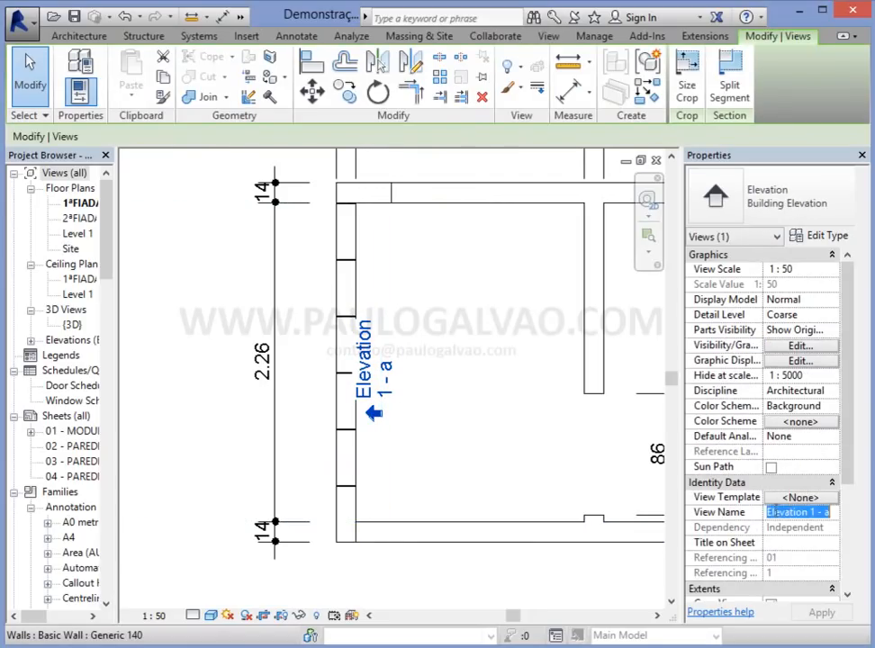
type("Par.01")
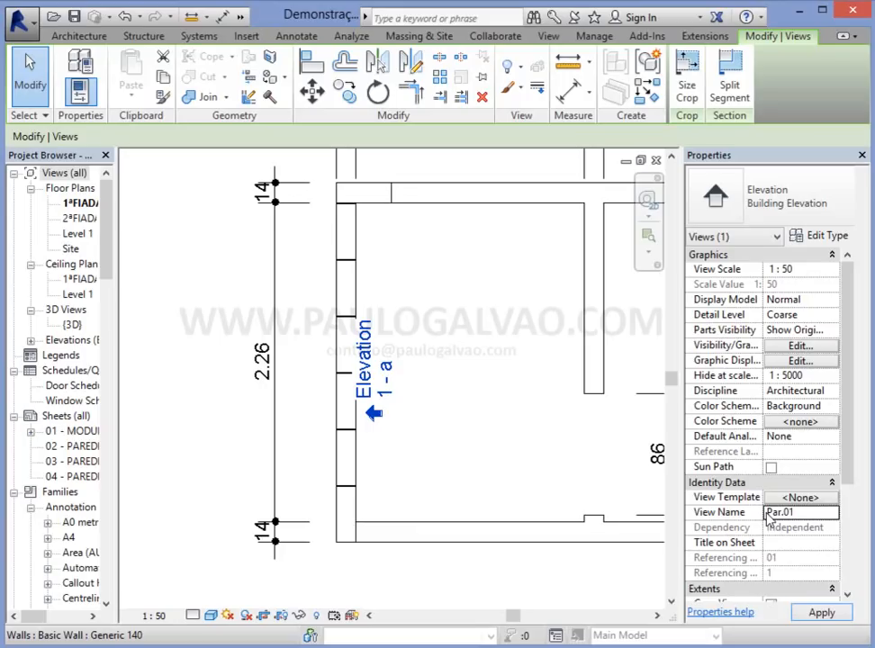
left_click(406, 436)
Step: Shift the Par.01 elevation line against the left wall's inner face and extend its lower end just past the bottom wall's outer face
scroll(406, 436, "up", 2)
left_click(379, 421)
left_click_drag(379, 530, 348, 532)
scroll(354, 545, "up", 2)
middle_click_drag(354, 545, 387, 369)
scroll(387, 369, "up", 3)
left_click_drag(372, 377, 354, 573)
Step: Extend the upper end of the Par.01 elevation line beyond the outer face of the top wall
scroll(407, 258, "down", 2)
middle_click_drag(415, 298, 392, 531)
scroll(391, 250, "up", 1)
scroll(391, 250, "down", 4)
middle_click_drag(380, 280, 370, 549)
middle_click_drag(378, 253, 367, 388)
scroll(365, 382, "up", 3)
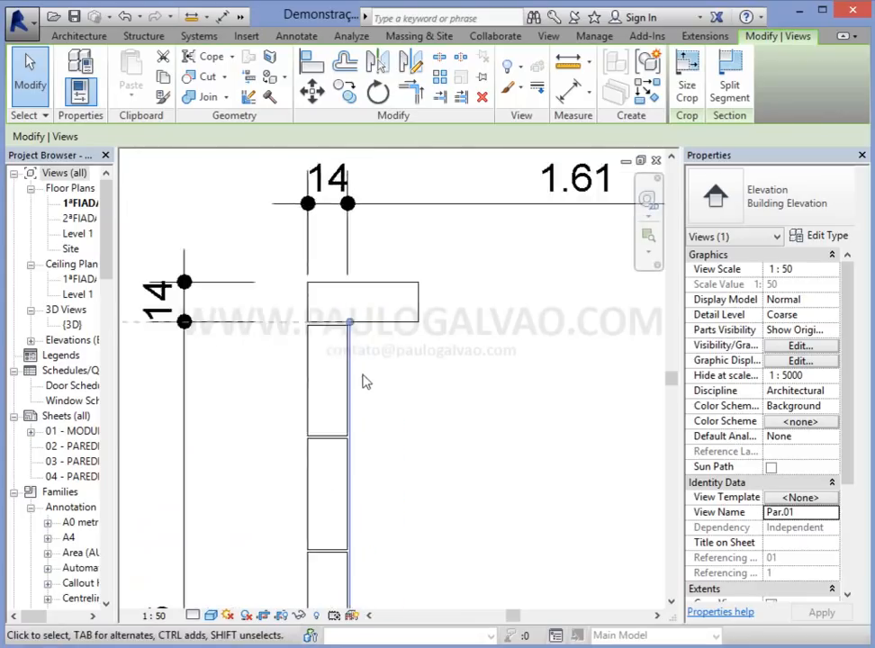
left_click_drag(344, 300, 352, 212)
left_click(411, 441)
Step: Place a BLOCO_39 component in the bottom wall beside the left wall's corner block, leaving a joint between them
scroll(411, 447, "down", 2)
middle_click_drag(410, 448, 424, 272)
scroll(424, 272, "down", 1)
middle_click_drag(423, 477, 398, 305)
scroll(399, 410, "up", 2)
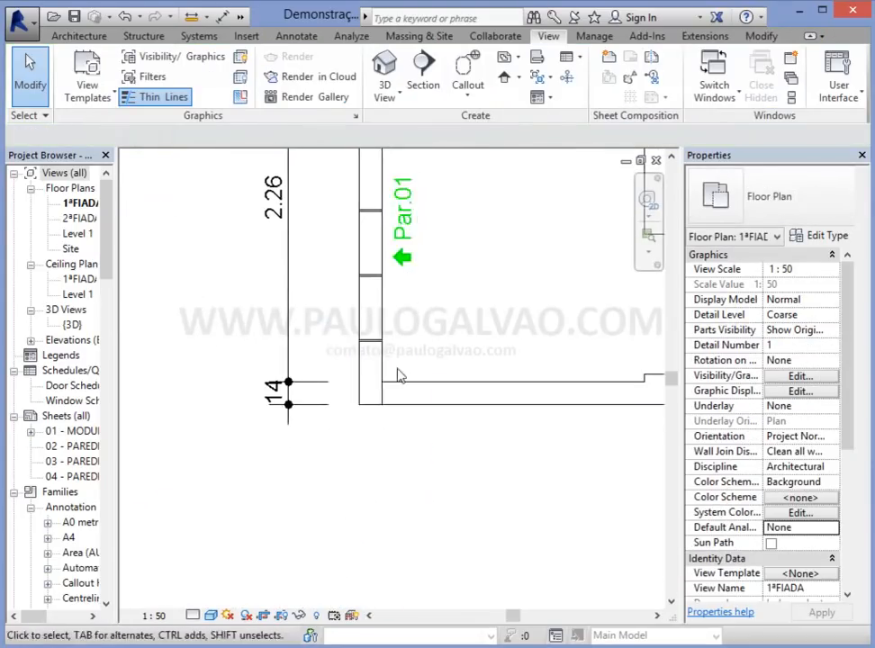
scroll(369, 342, "up", 1)
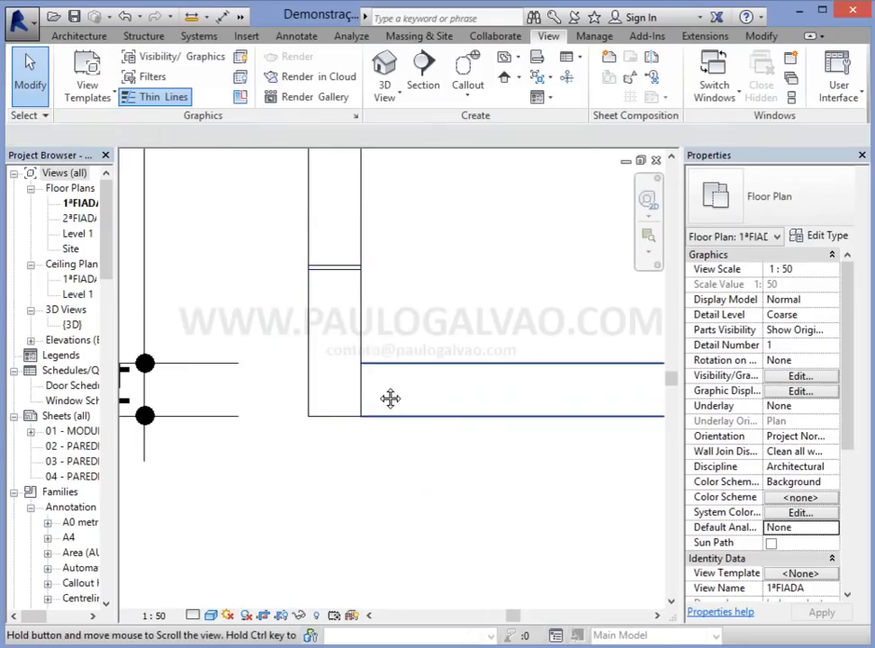
scroll(390, 392, "down", 2)
middle_click_drag(391, 393, 295, 391)
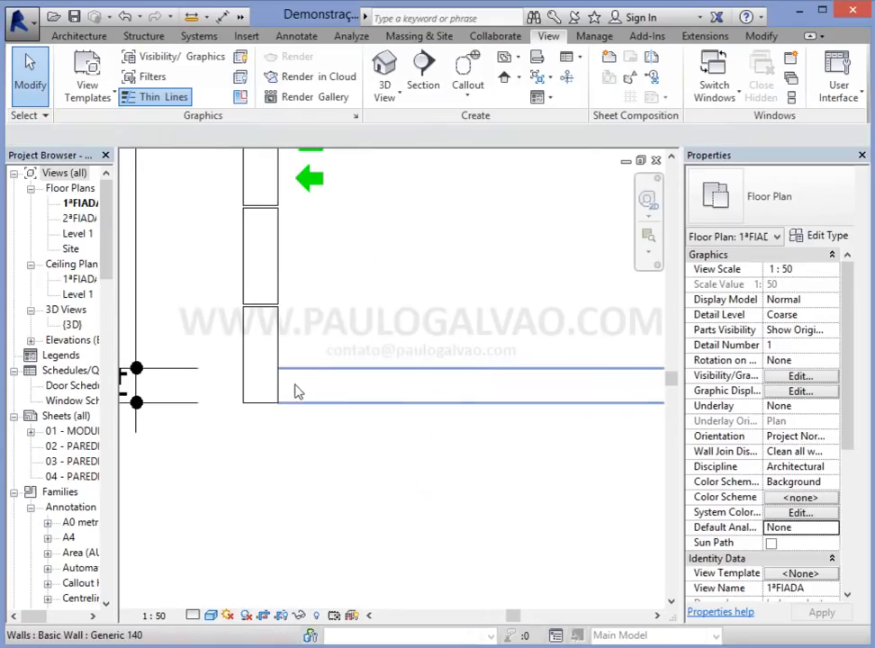
left_click(80, 36)
left_click(149, 76)
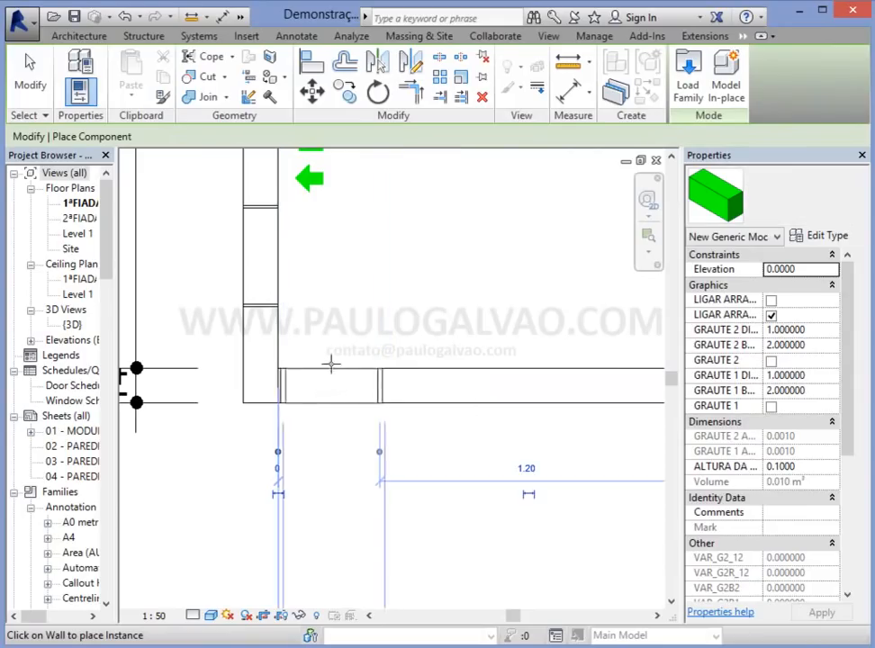
scroll(295, 358, "up", 5)
key("Escape")
key("Escape")
Step: Try to align the left end of the bottom wall's block with the left wall's inner face
middle_click_drag(300, 362, 336, 332)
key("a")
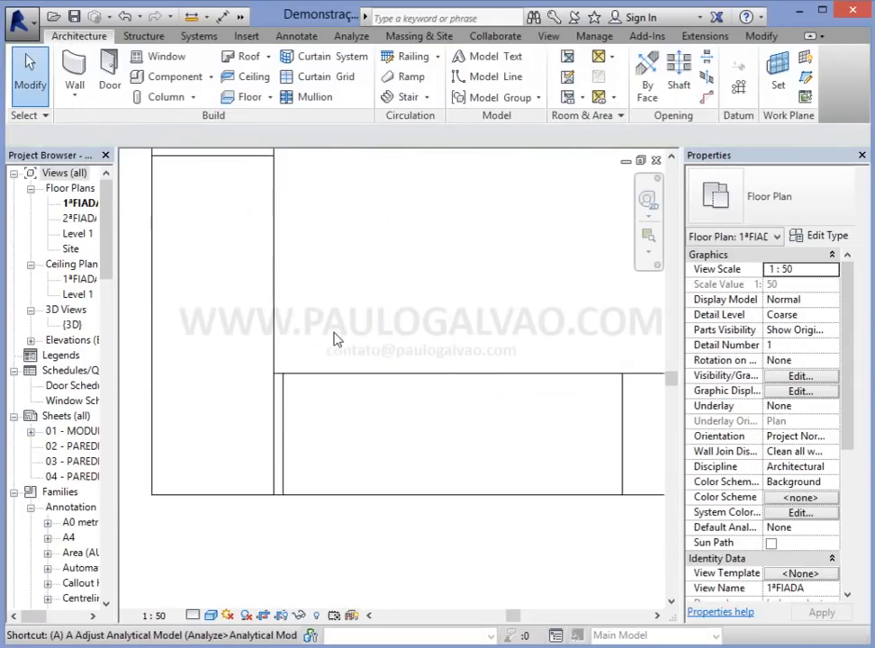
key("l")
left_click(273, 423)
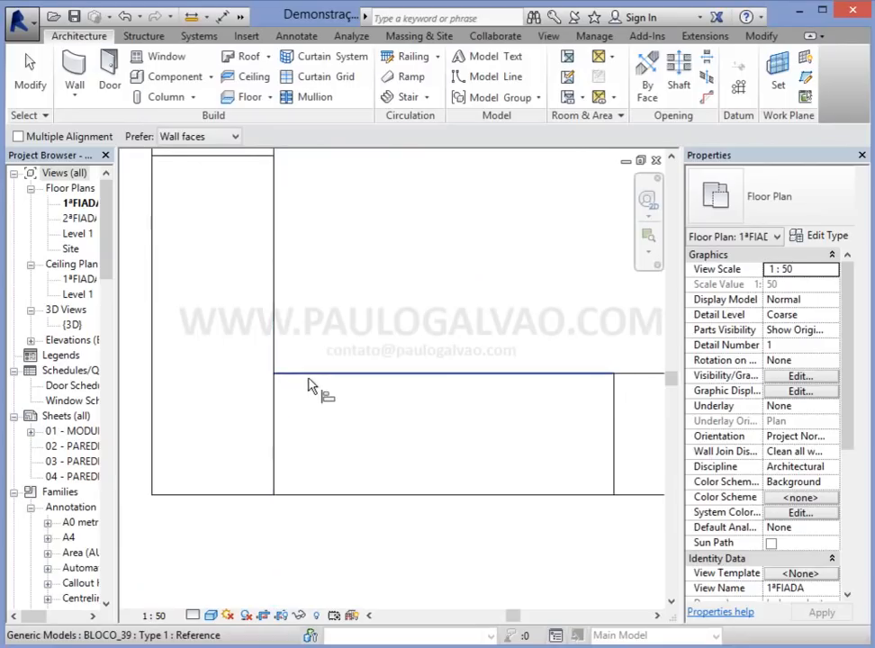
key("Escape")
key("Escape")
key("a")
key("l")
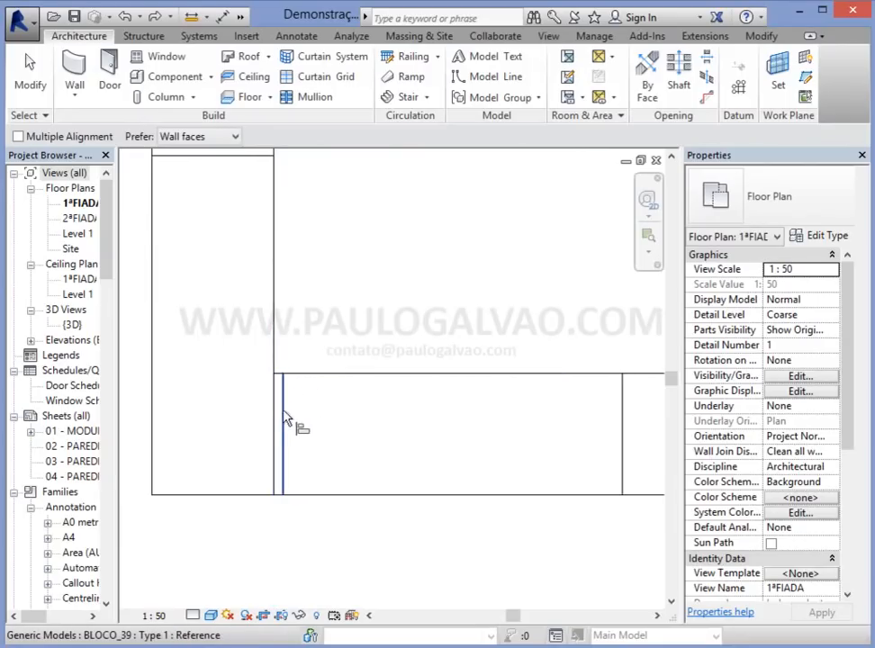
key("Escape")
key("Escape")
scroll(307, 312, "down", 5)
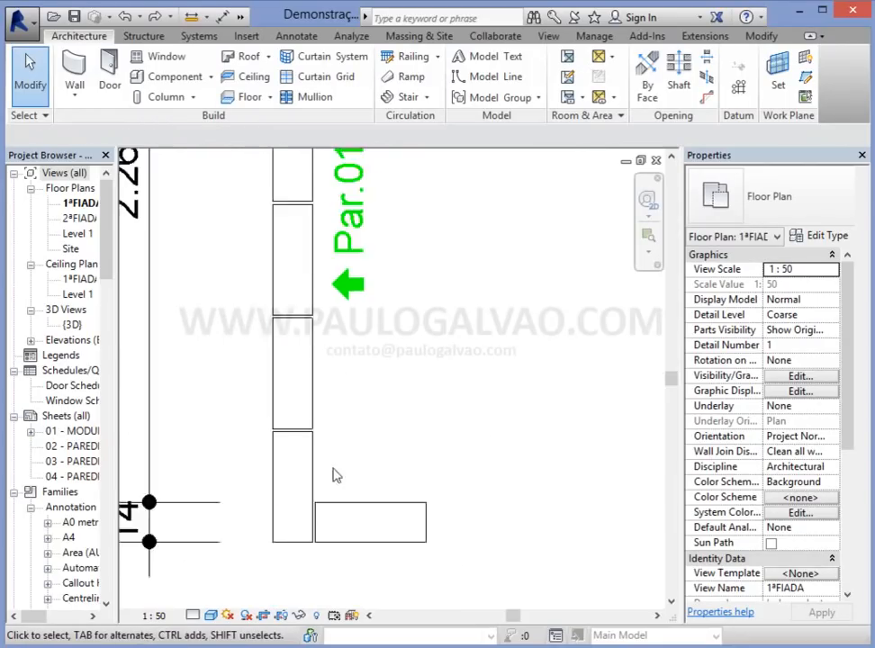
Step: Open the Par.01 elevation view from its marker beside the left wall
left_click(344, 333)
scroll(332, 493, "up", 3)
mouse_move(332, 494)
middle_mouse_down()
mouse_move(390, 354)
mouse_move(365, 387)
mouse_move(344, 357)
middle_mouse_up()
scroll(344, 357, "down", 3)
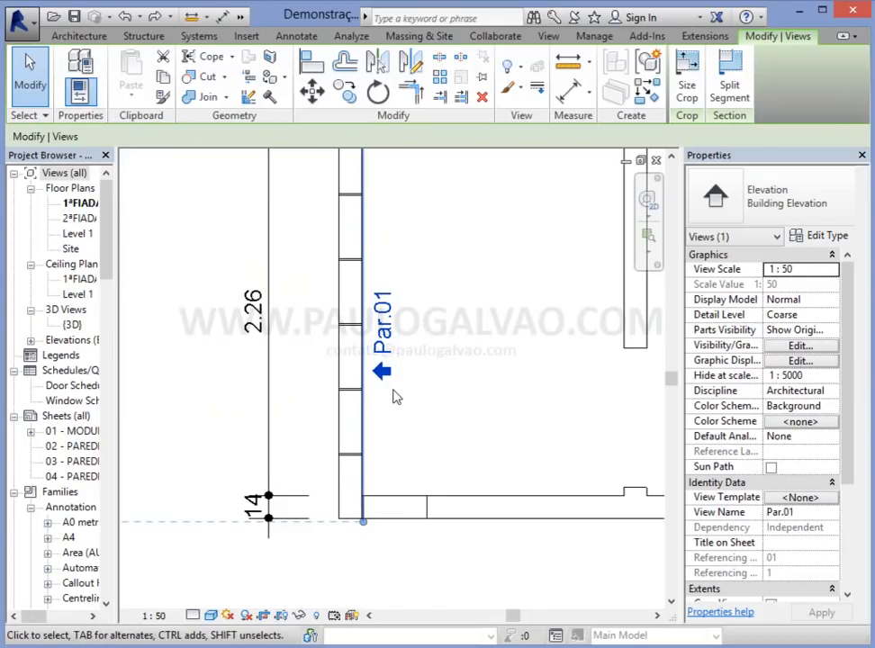
middle_click_drag(406, 411, 413, 443)
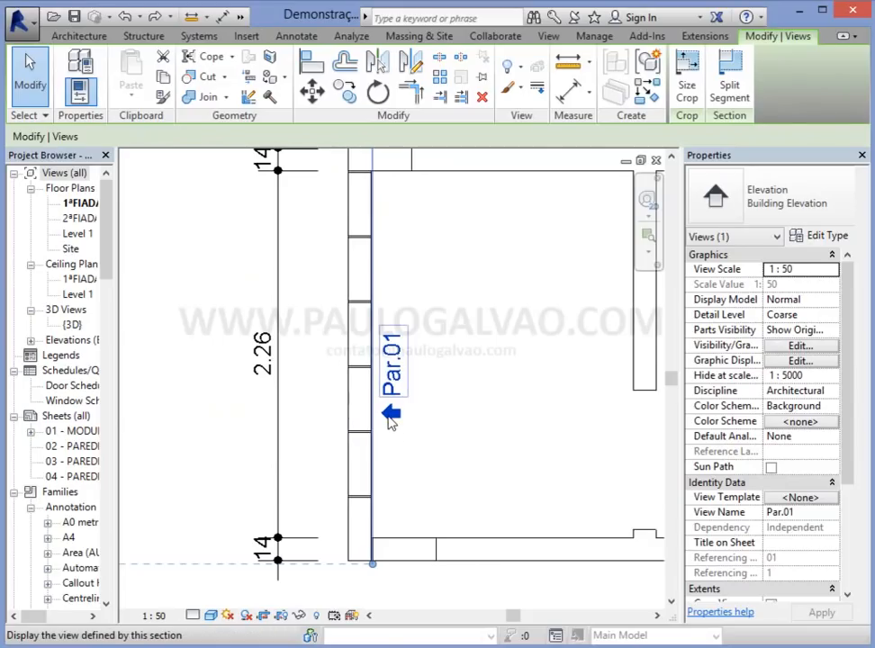
double_click(391, 416)
double_click(391, 415)
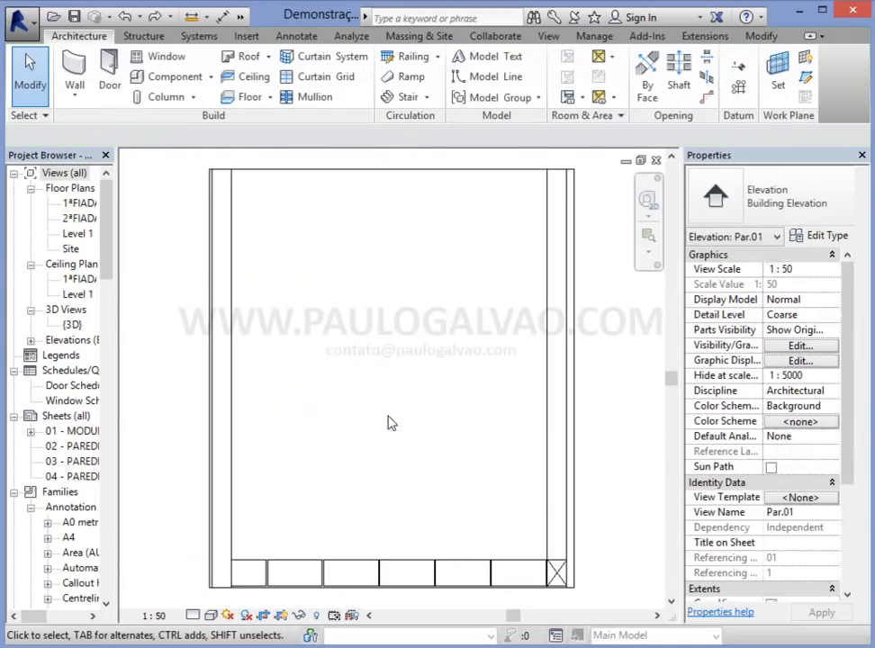
Step: Hide the Walls category in the Par.01 elevation so that only the blocks are shown
middle_click_drag(332, 513, 332, 355)
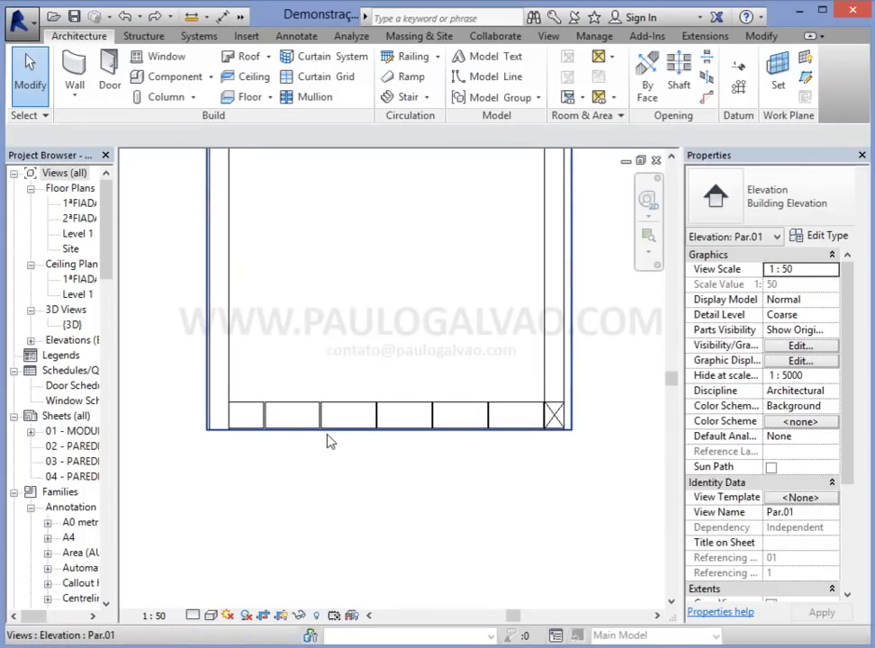
key("v")
key("g")
left_click_drag(744, 248, 723, 414)
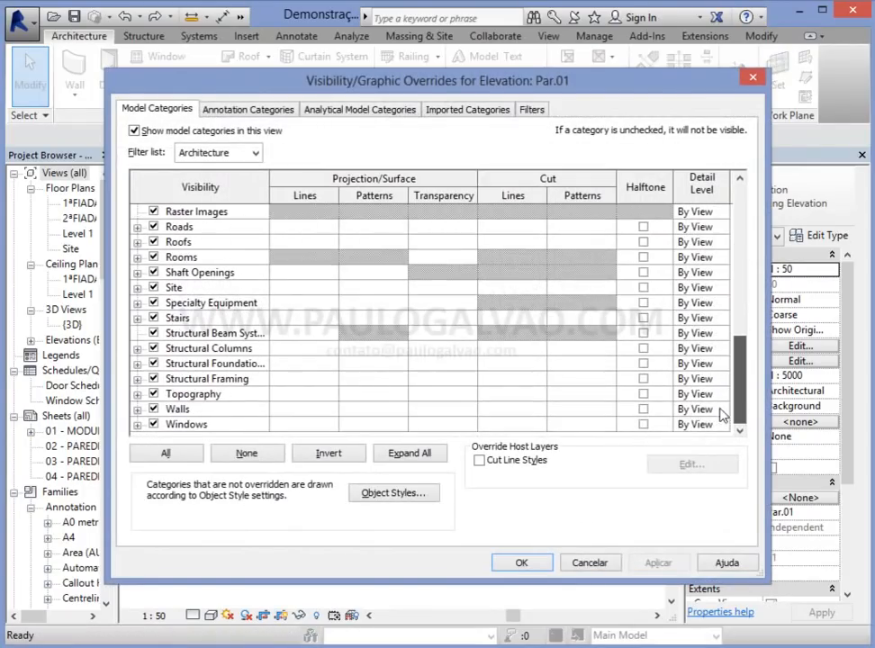
left_click(153, 409)
left_click(517, 563)
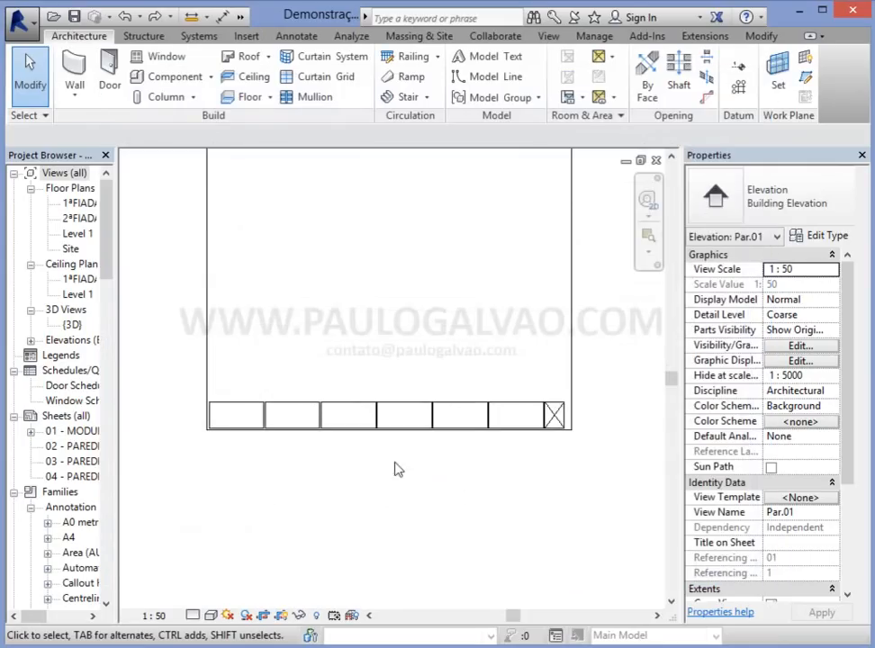
Step: Enlarge the elevation's crop region outward on its left, bottom and right sides to clear the block course
left_click(550, 309)
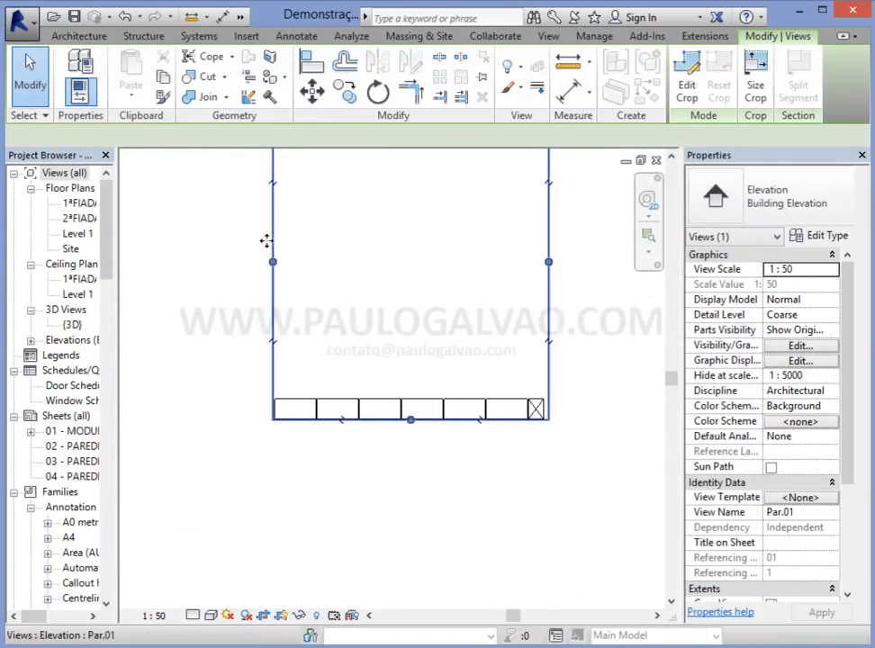
left_click_drag(273, 262, 230, 276)
left_click_drag(394, 421, 397, 461)
left_click_drag(549, 284, 586, 283)
scroll(460, 407, "up", 3)
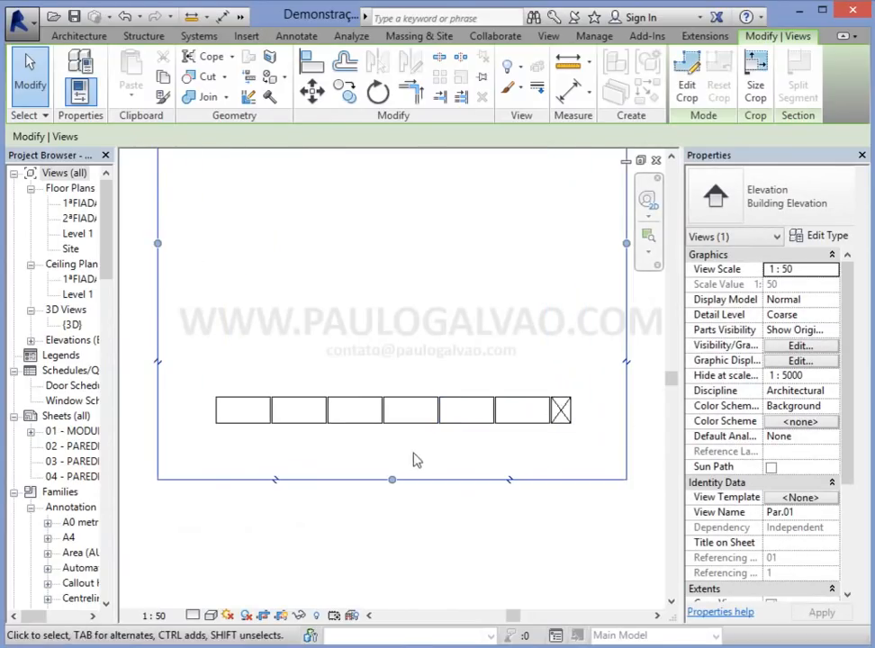
Step: Turn off cropping in the Par.01 elevation and hide its crop region
left_click(262, 616)
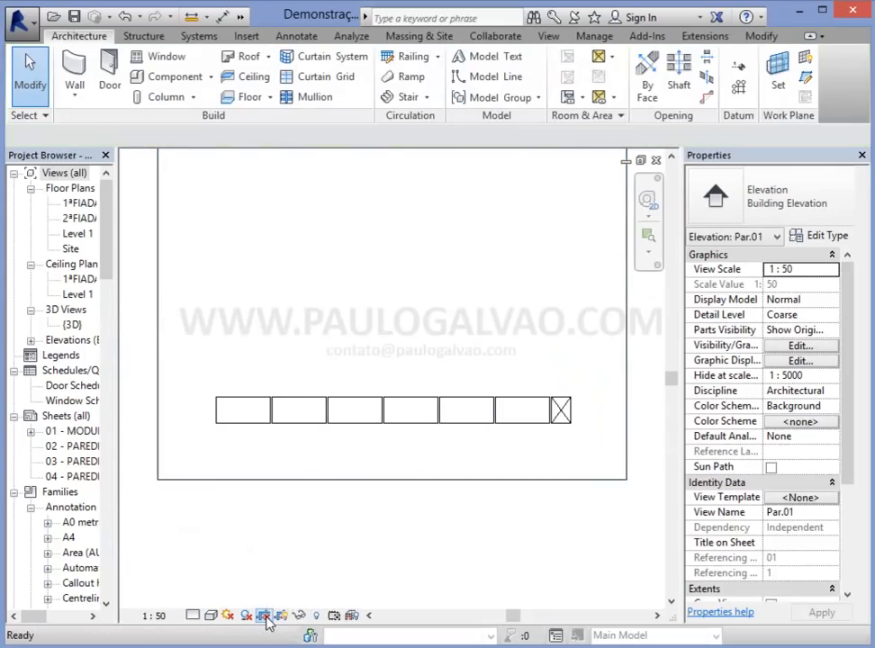
left_click(282, 617)
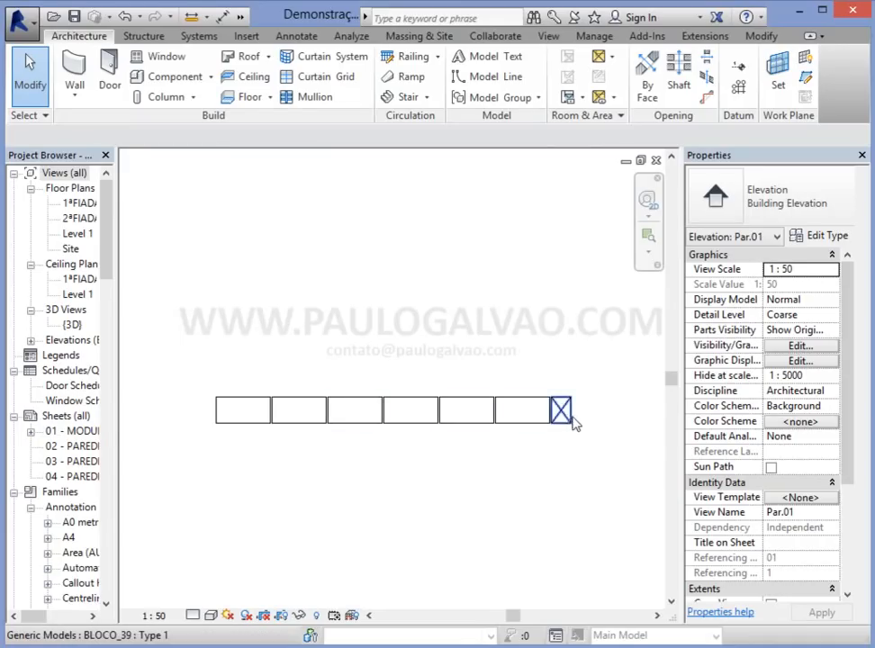
scroll(573, 419, "up", 5)
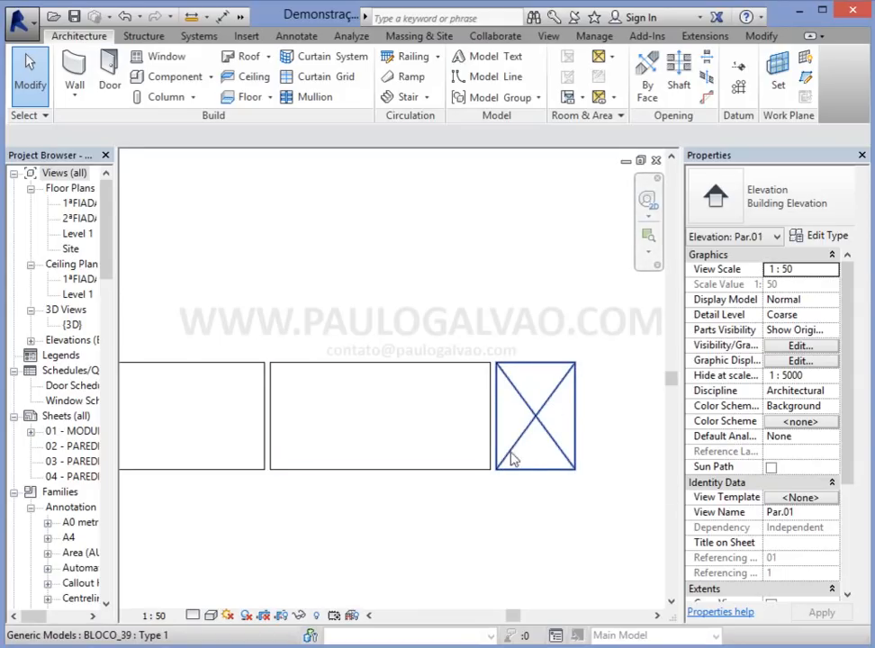
scroll(297, 498, "down", 3)
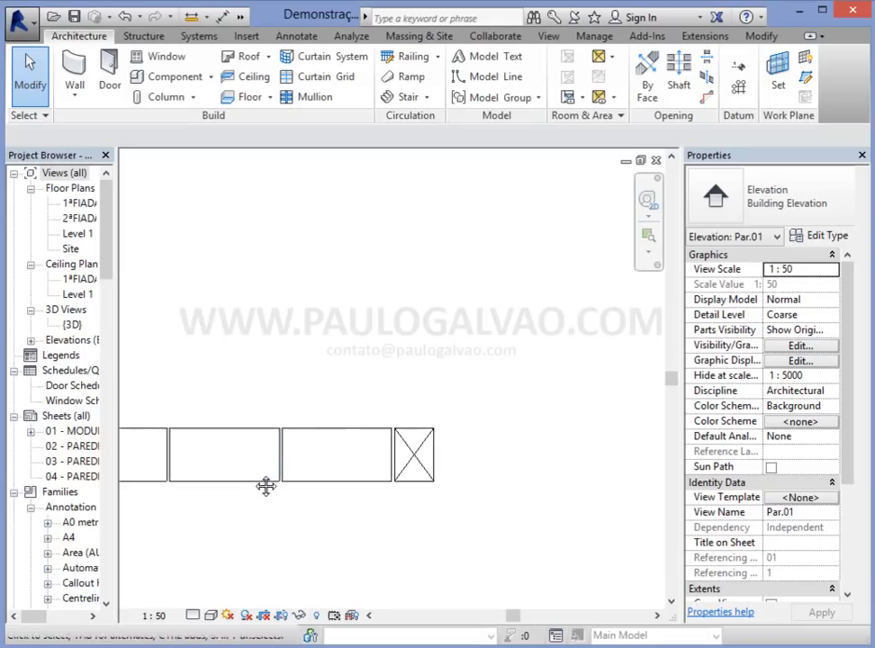
Step: Copy the second full block from the right end of the course straight up by about 42
middle_click_drag(251, 478, 384, 453)
left_click(382, 446)
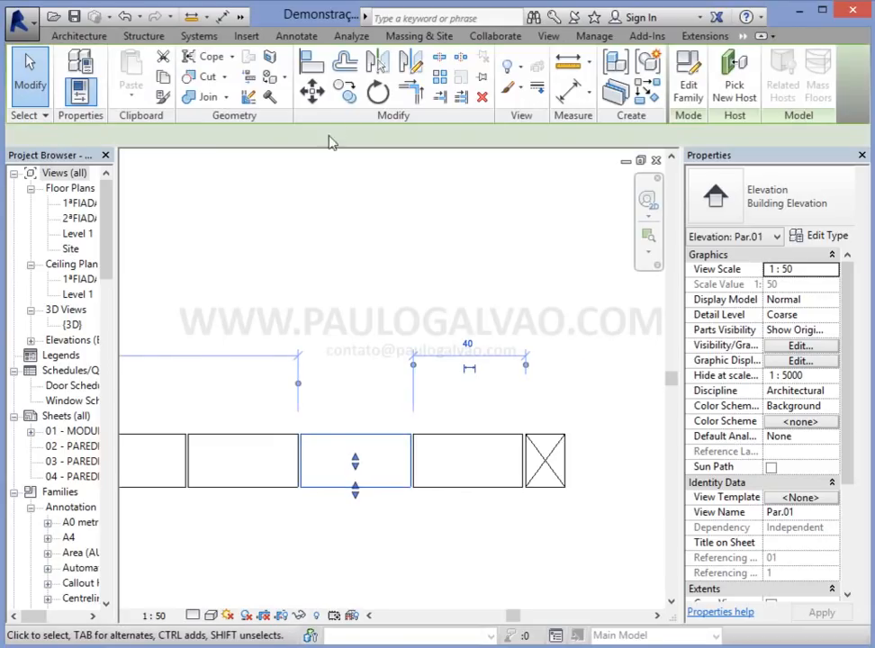
key("c")
key("o")
left_click(366, 429)
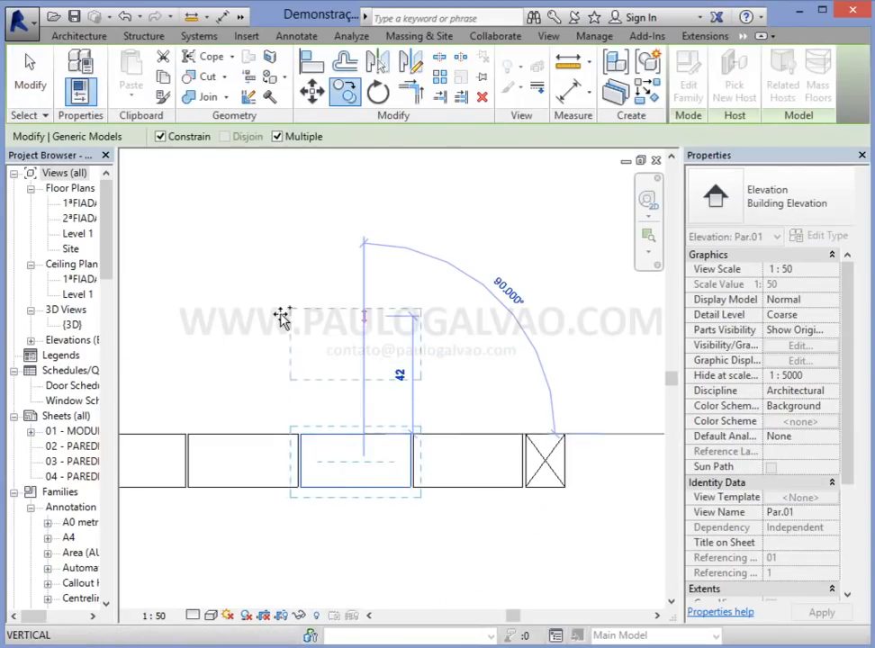
key("Escape")
key("Escape")
Step: Change the copied block above the course to the BLOCO_54 family, Type 1
left_click(364, 370)
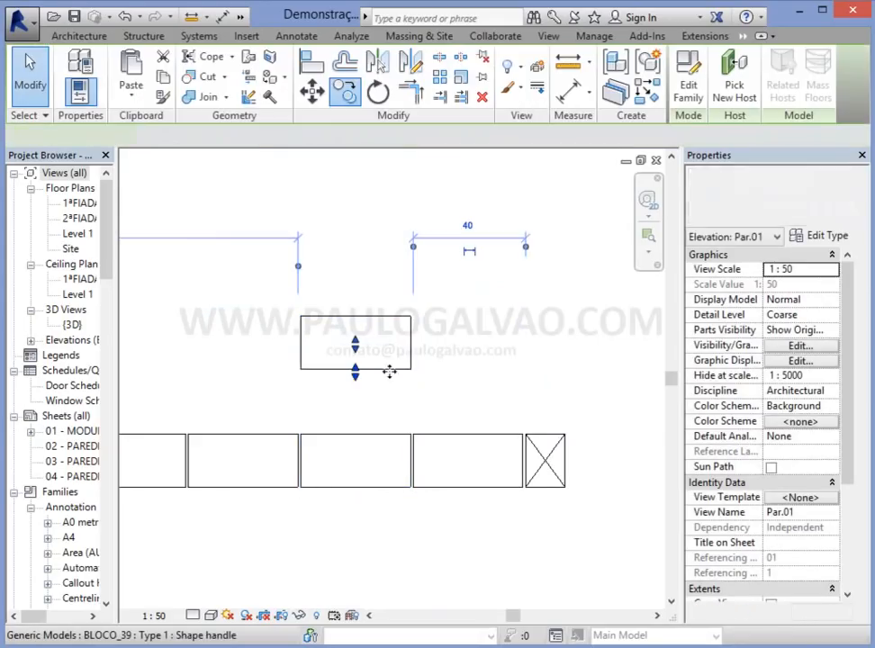
left_click(802, 206)
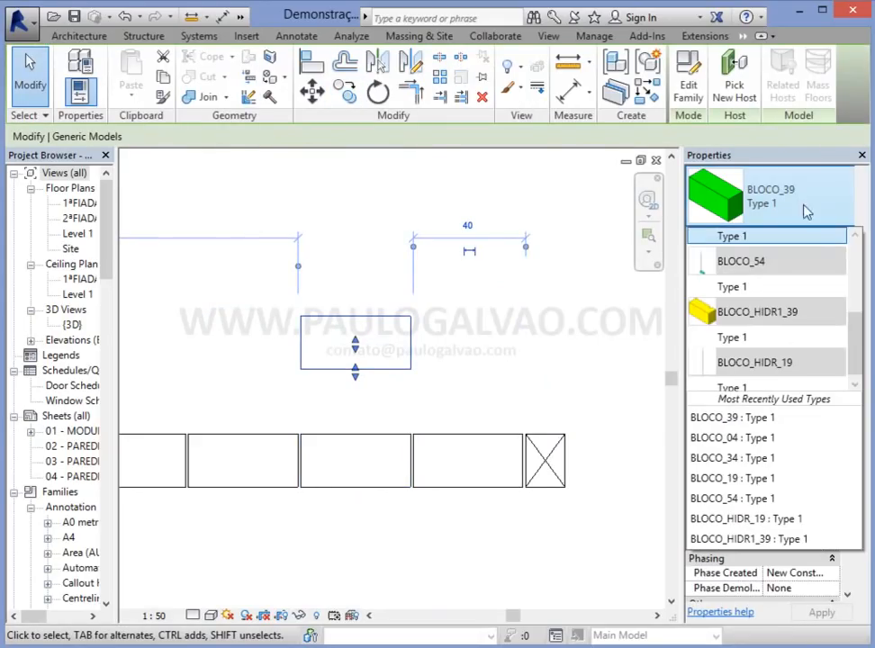
scroll(786, 337, "up", 1)
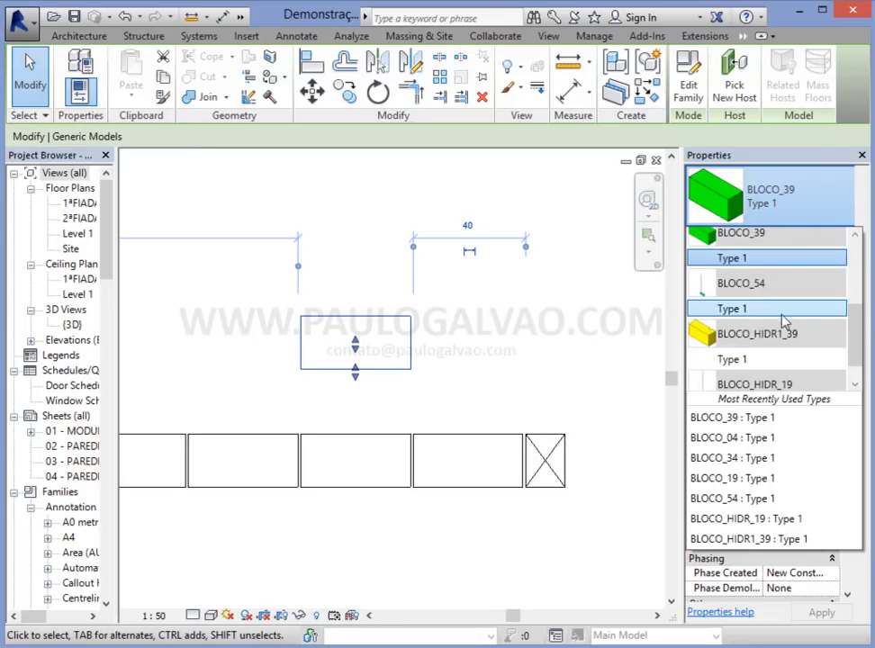
left_click(786, 314)
left_click(463, 396)
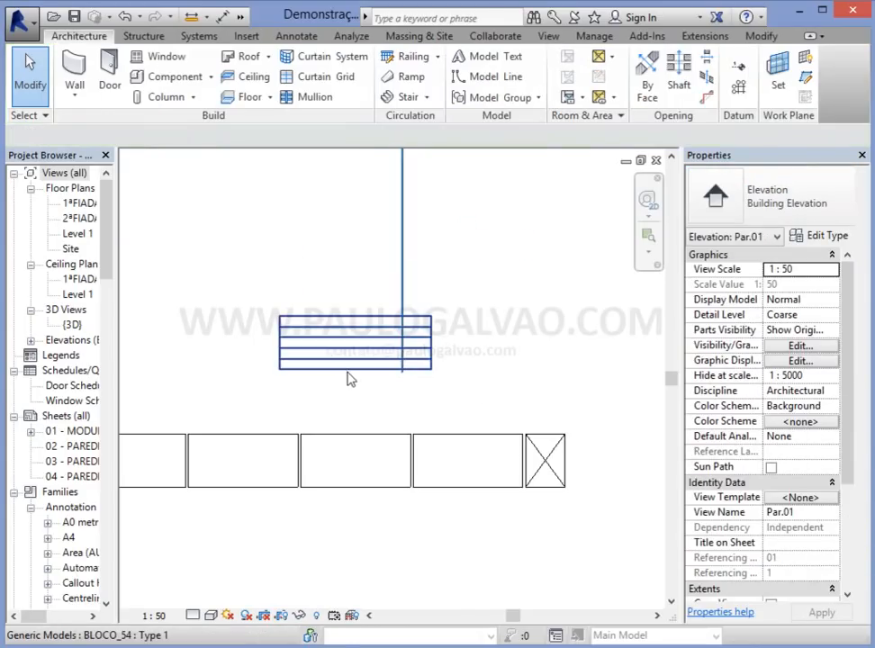
Step: Turn off GRAUTE 3 for the BLOCO_54 block above the course
left_click(346, 365)
left_click(771, 331)
left_click(484, 384)
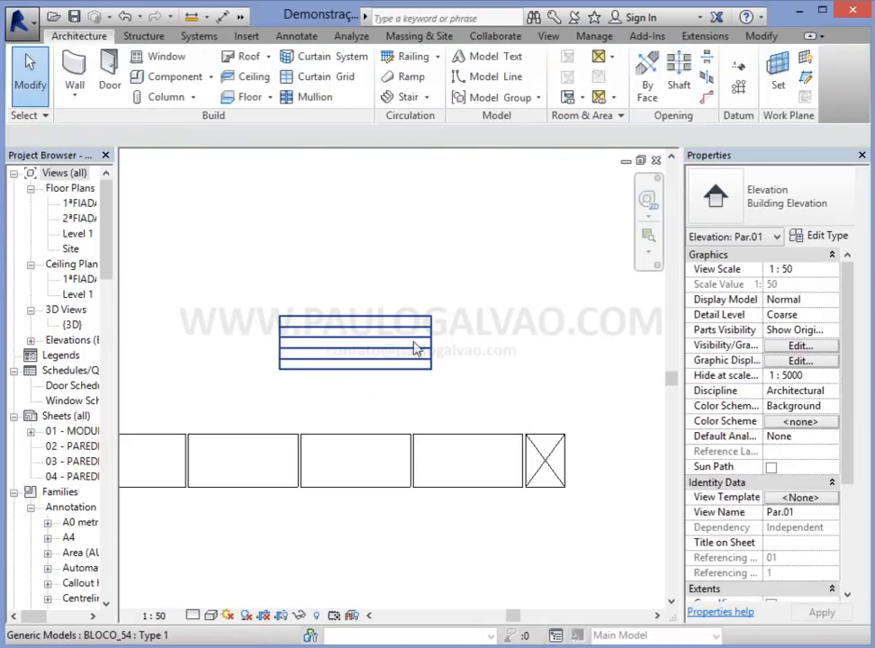
left_click(407, 335)
left_click(833, 216)
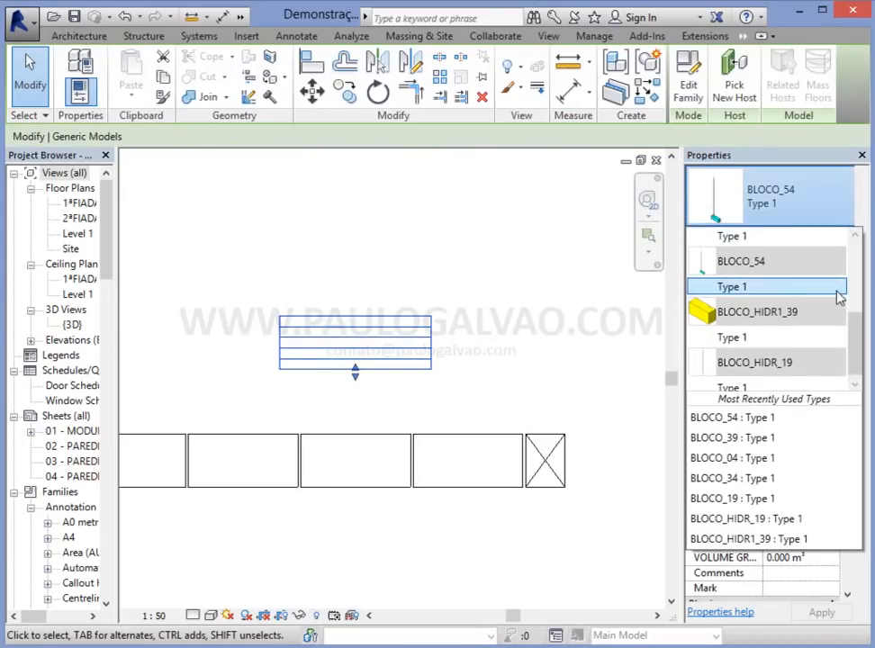
mouse_move(854, 342)
left_mouse_down()
mouse_move(861, 277)
mouse_move(860, 326)
left_mouse_up()
left_click(451, 398)
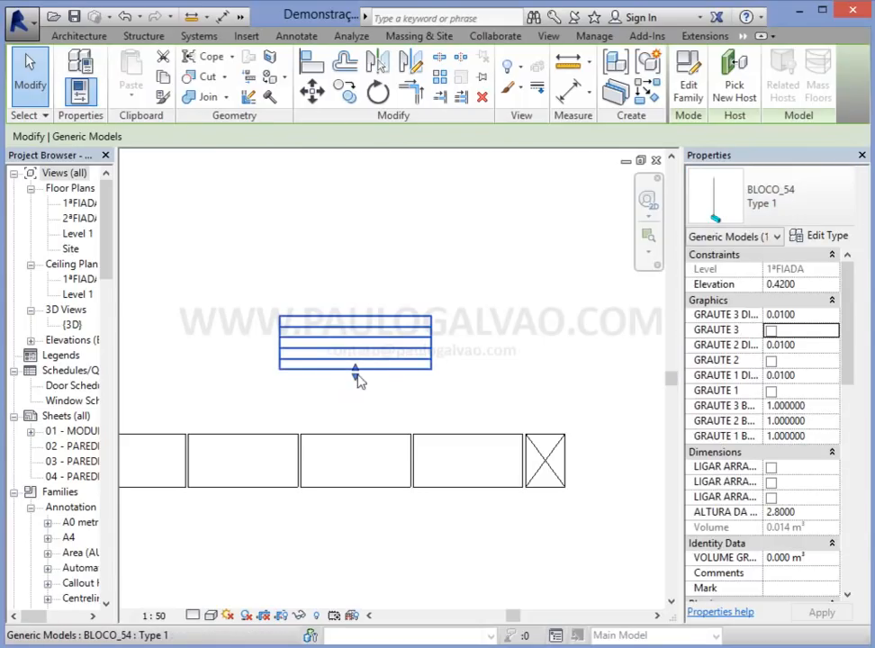
Step: Delete the BLOCO_54 block above the course
key("Escape")
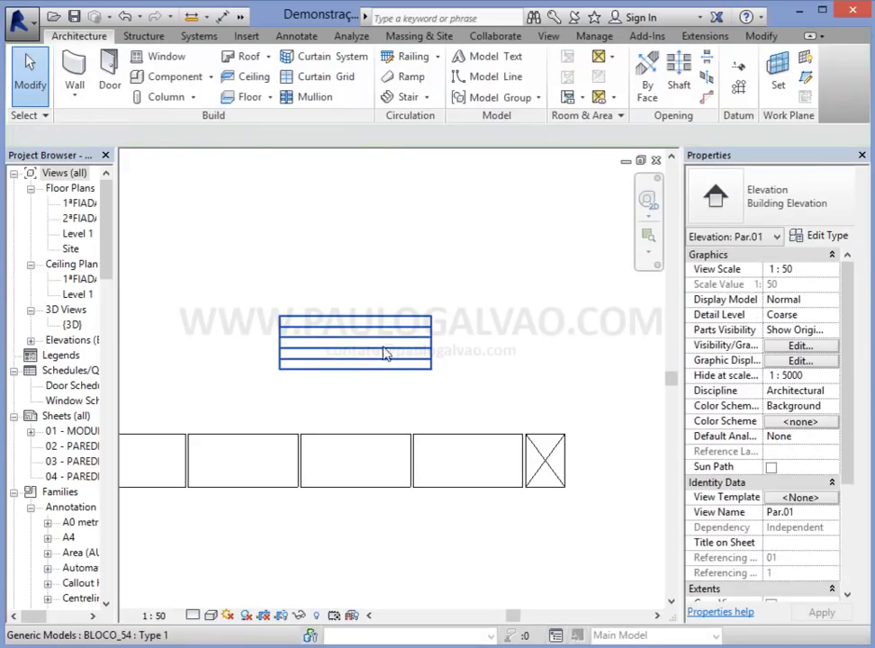
left_click(383, 342)
key("Delete")
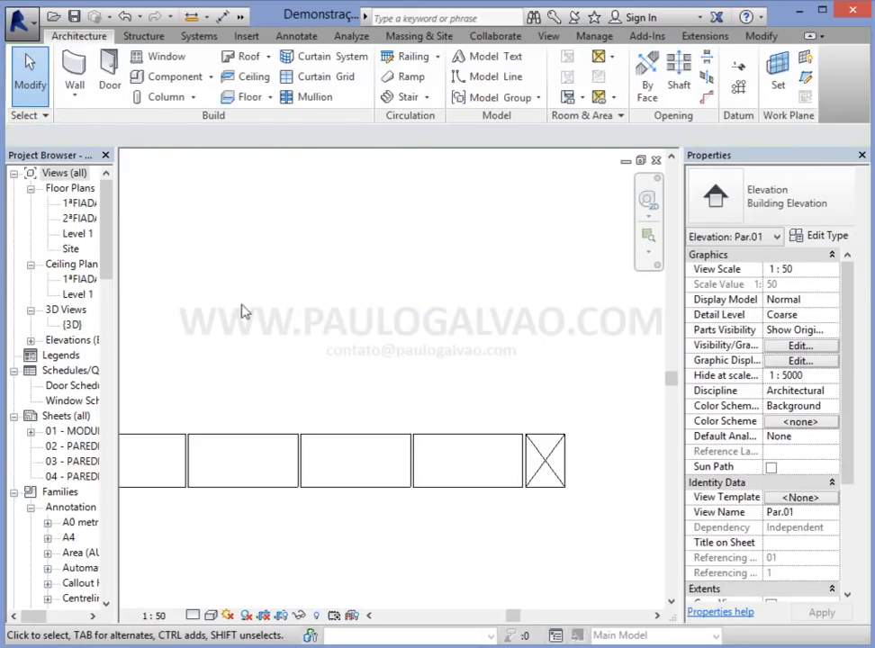
Step: In the 1ªFIADA floor plan, copy the upper corner BLOCO_39 block 40 along the horizontal wall
double_click(79, 203)
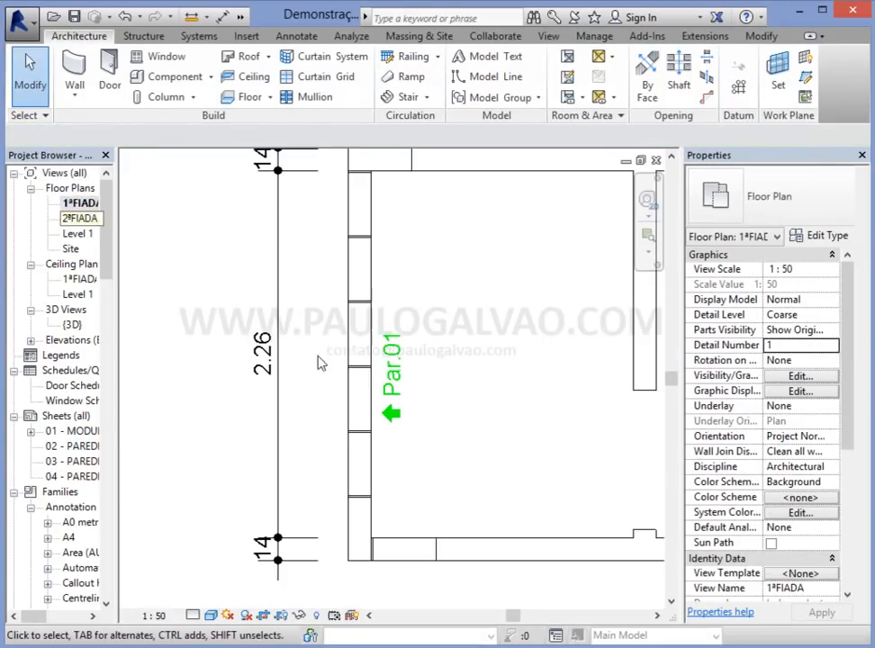
middle_click_drag(394, 293, 371, 422)
scroll(363, 406, "up", 2)
middle_click_drag(390, 305, 318, 385)
left_click(311, 329)
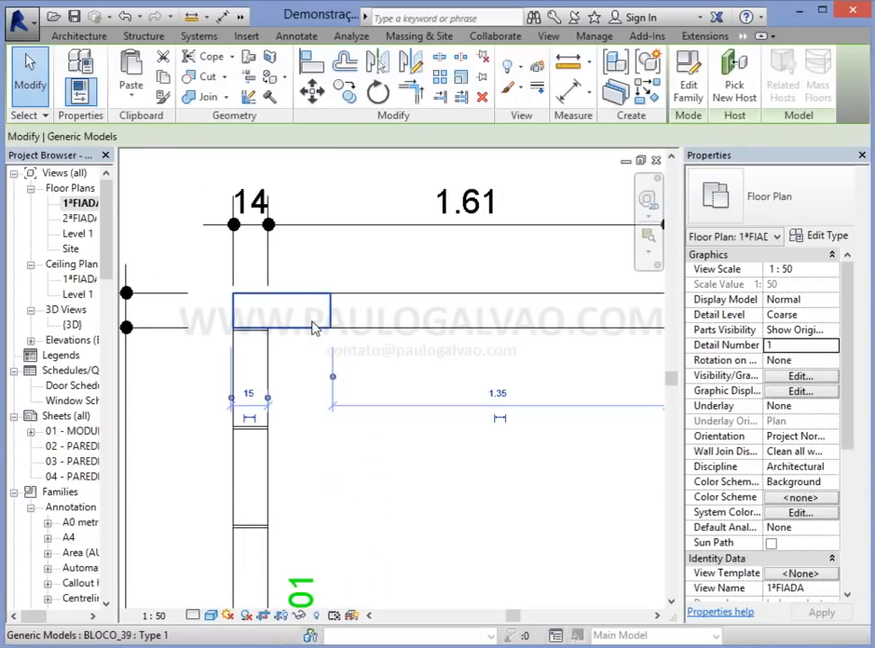
left_click(343, 92)
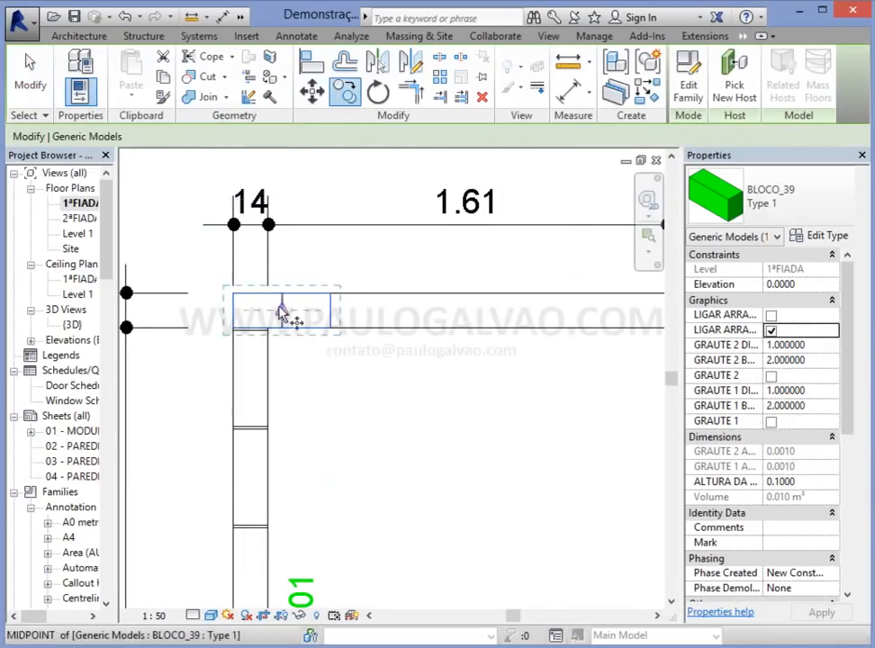
left_click(237, 300)
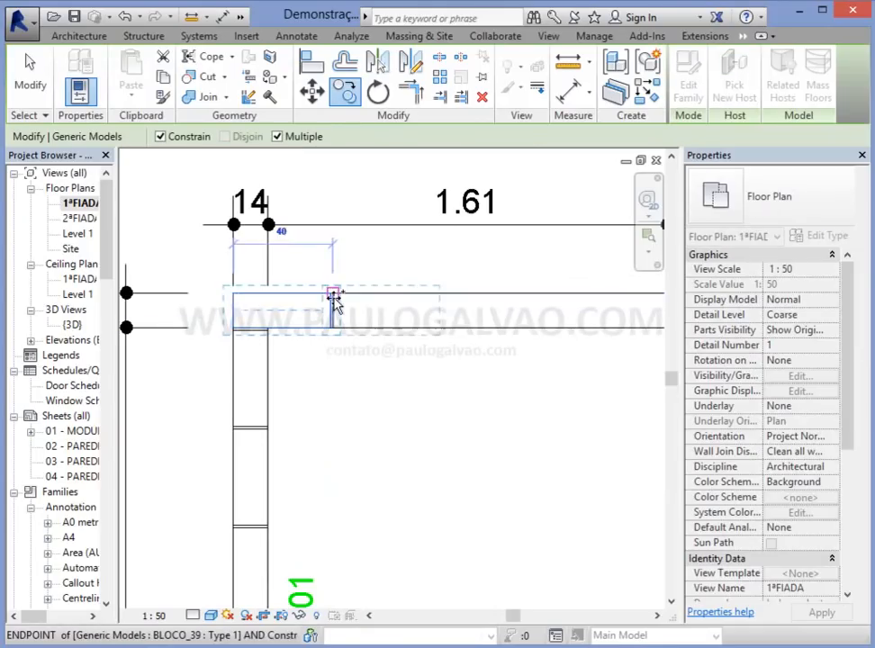
scroll(331, 299, "up", 4)
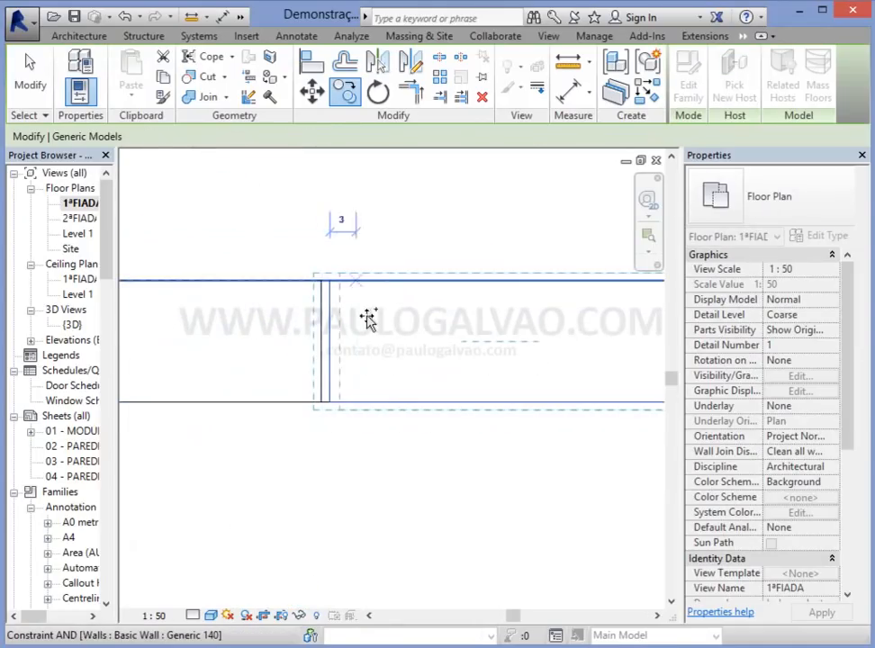
key("Escape")
key("Escape")
Step: Change the copied block on the horizontal wall to the BLOCO_54 family, Type 1
scroll(475, 363, "down", 2)
middle_click_drag(520, 354, 443, 394)
scroll(446, 393, "up", 1)
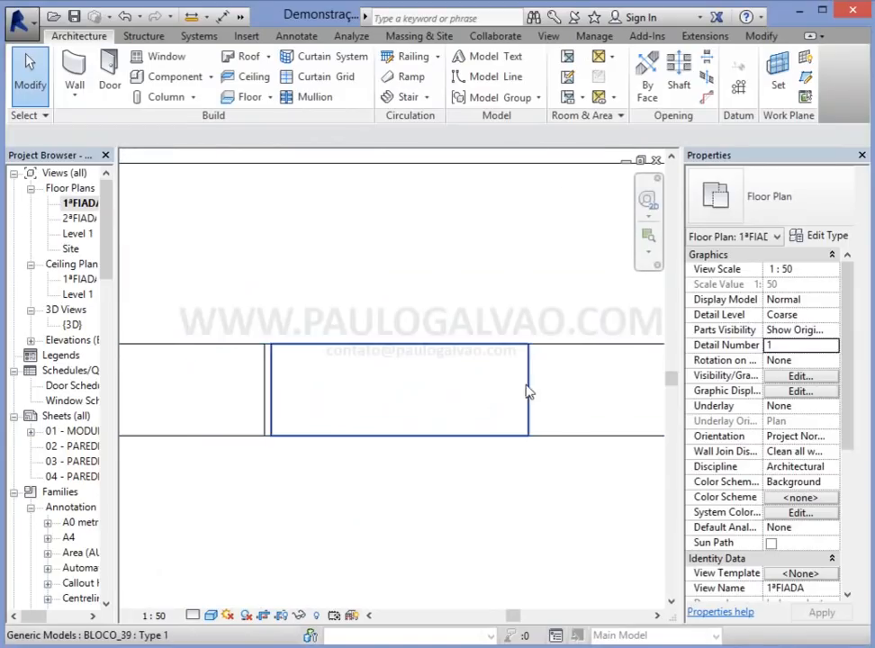
left_click(528, 396)
left_click(816, 215)
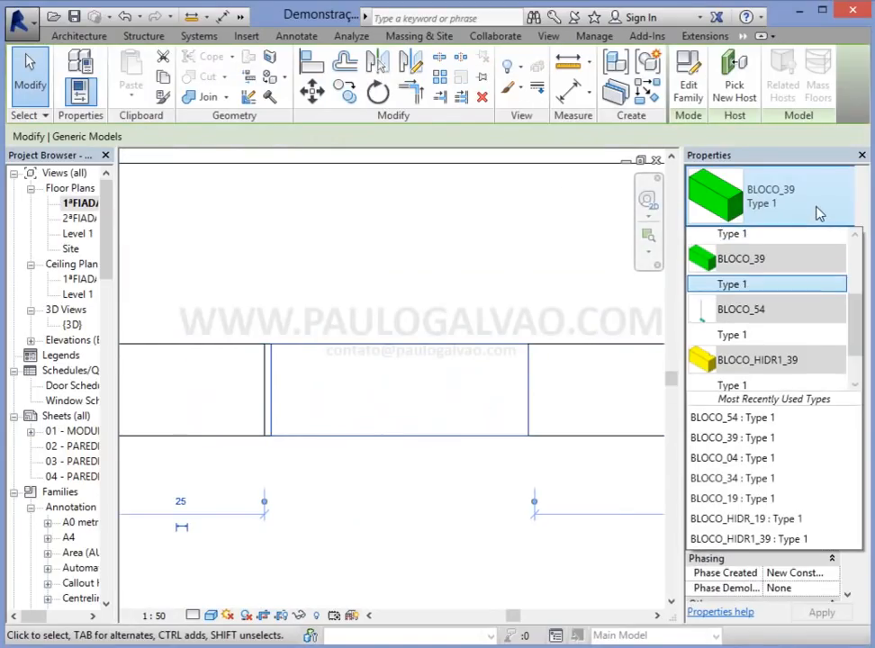
left_click(720, 335)
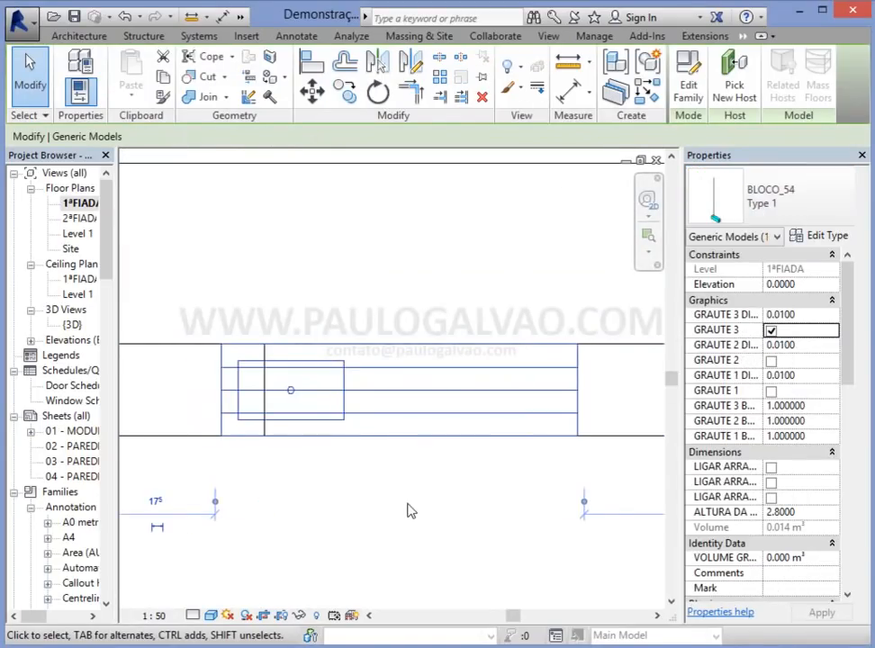
left_click(409, 512)
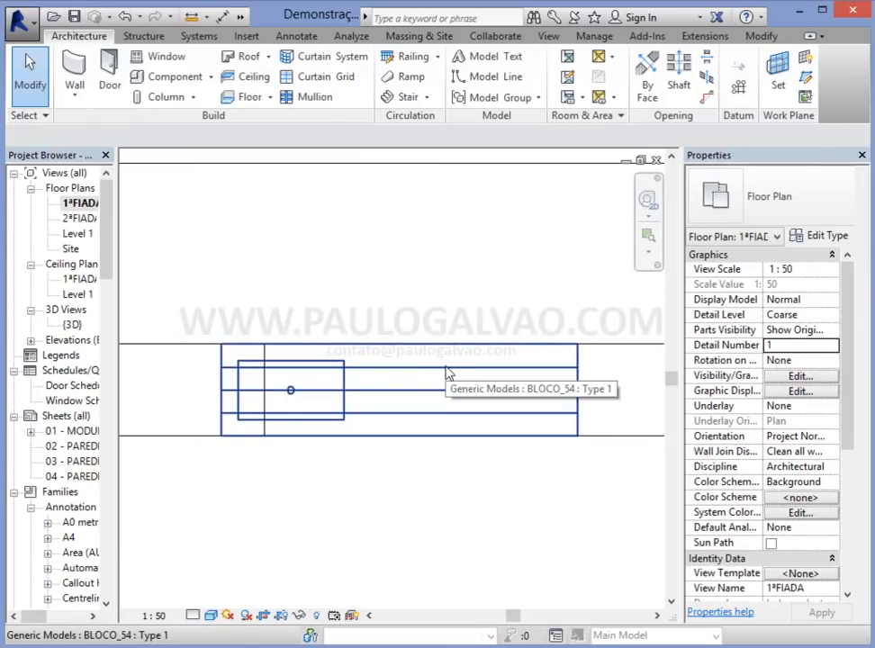
Step: Shift the BLOCO_54 block about 12.5 along the wall away from the corner block and turn off its GRAUTE 3
left_click(453, 376)
left_click_drag(459, 366, 542, 356)
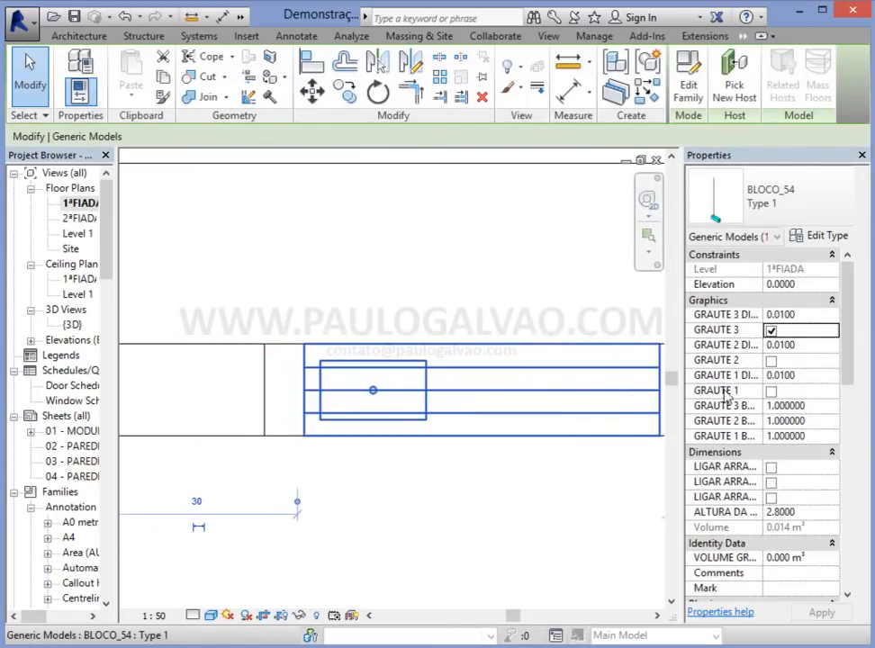
left_click(771, 330)
left_click(451, 470)
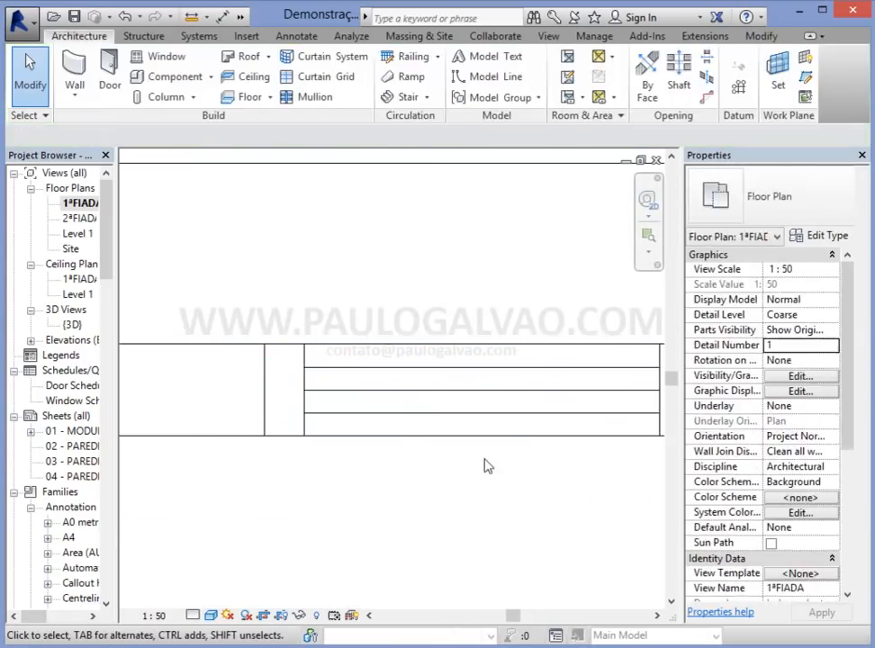
Step: Delete the BLOCO_54 block from the horizontal wall in the plan
middle_click_drag(451, 471, 409, 449)
scroll(410, 448, "down", 2)
middle_click_drag(357, 507, 475, 419)
scroll(453, 338, "down", 1)
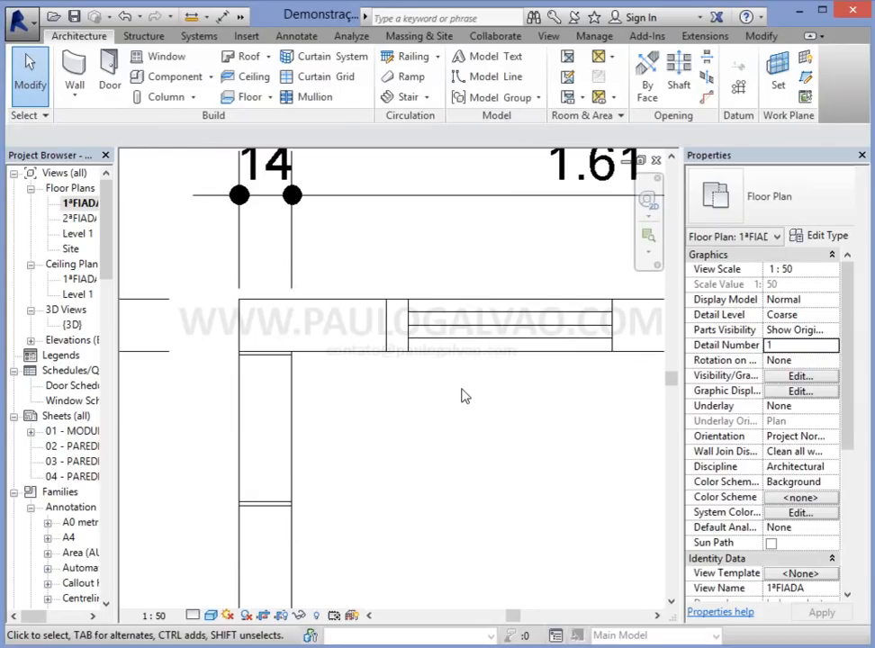
left_click(450, 319)
key("Delete")
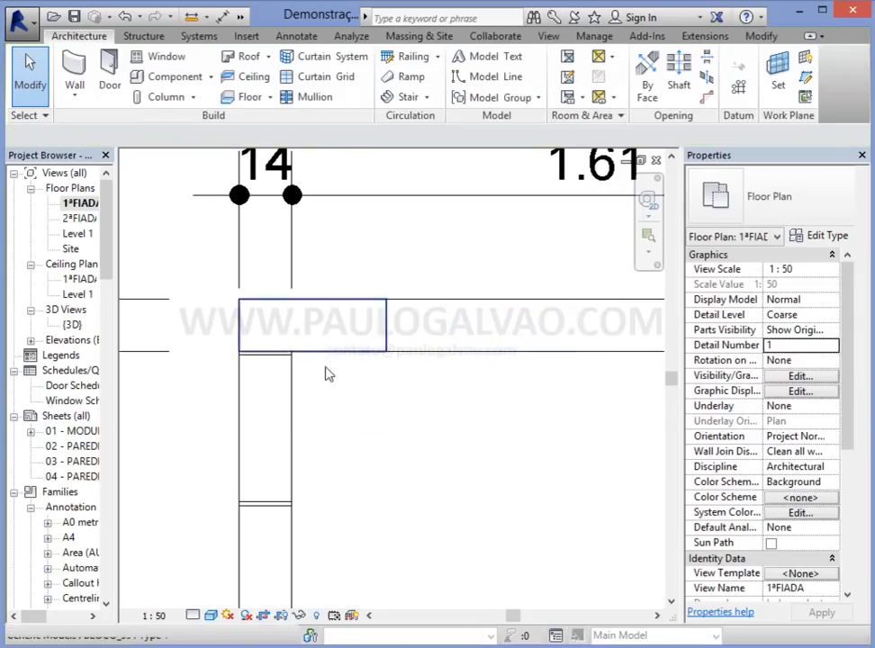
Step: Open the Par.01 elevation from its marker in the floor plan
scroll(313, 416, "down", 3)
middle_click_drag(336, 539, 339, 335)
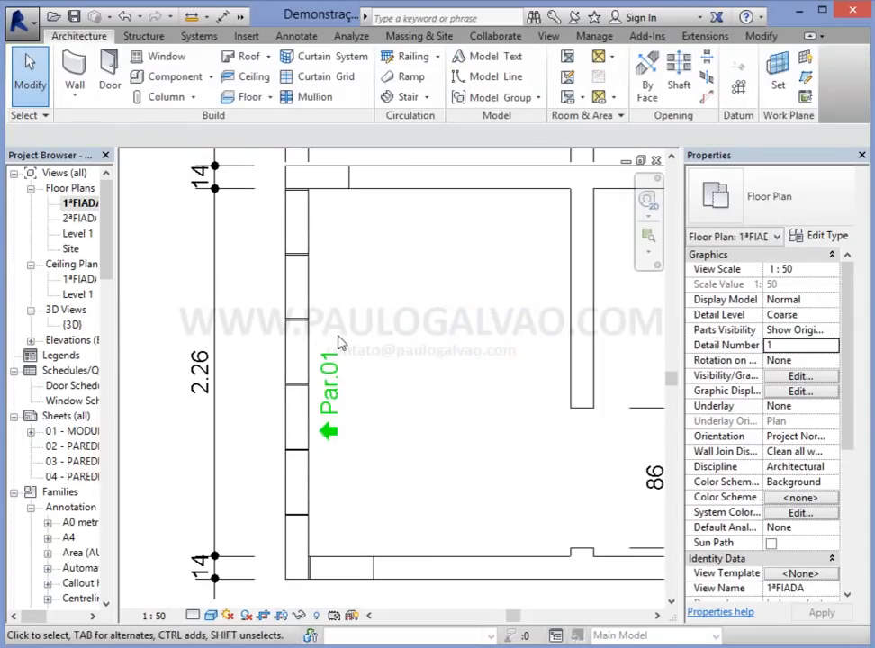
double_click(328, 433)
mouse_move(327, 441)
middle_mouse_down()
mouse_move(365, 496)
mouse_move(521, 438)
middle_mouse_up()
scroll(521, 438, "down", 1)
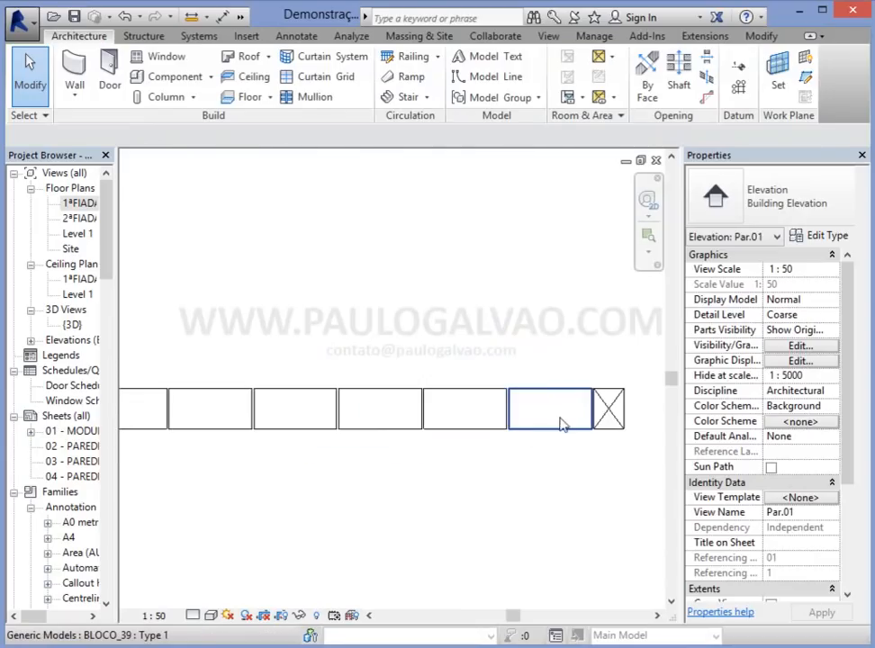
scroll(358, 477, "down", 1)
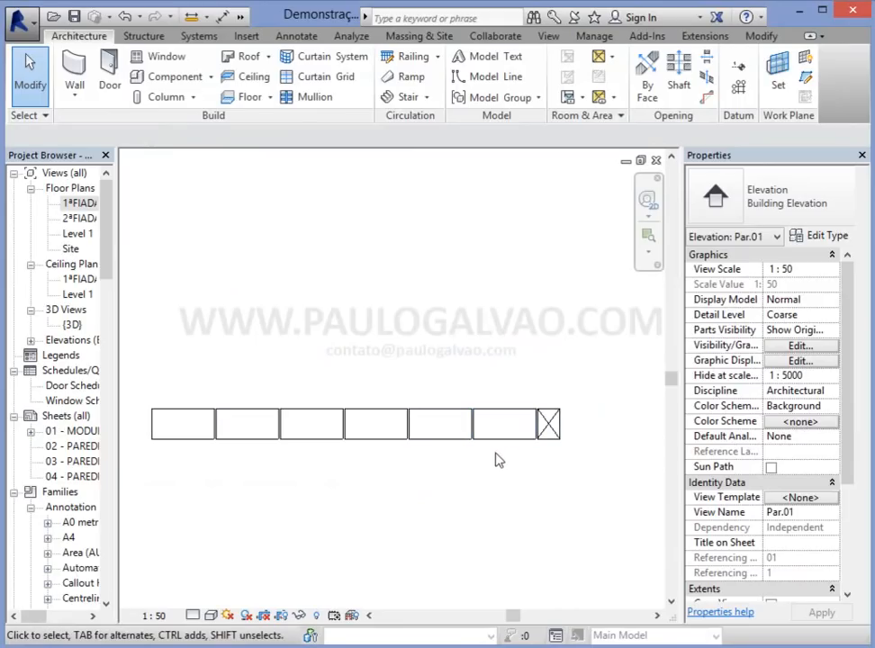
Step: Copy the six BLOCO_39 blocks of the first course straight up by one course, to elevation 0.2000
left_click_drag(494, 453, 158, 431)
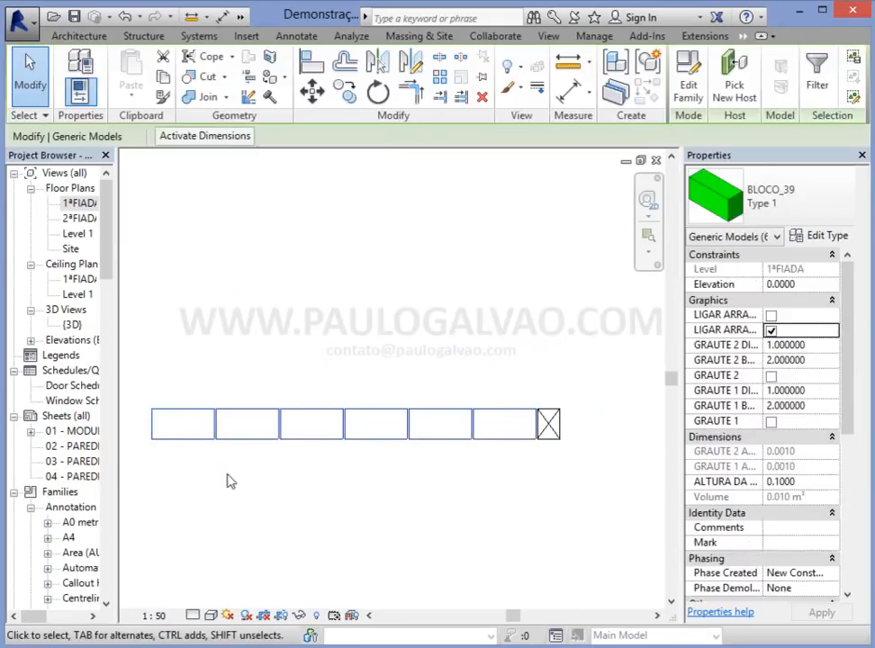
left_click(346, 92)
scroll(242, 441, "up", 3)
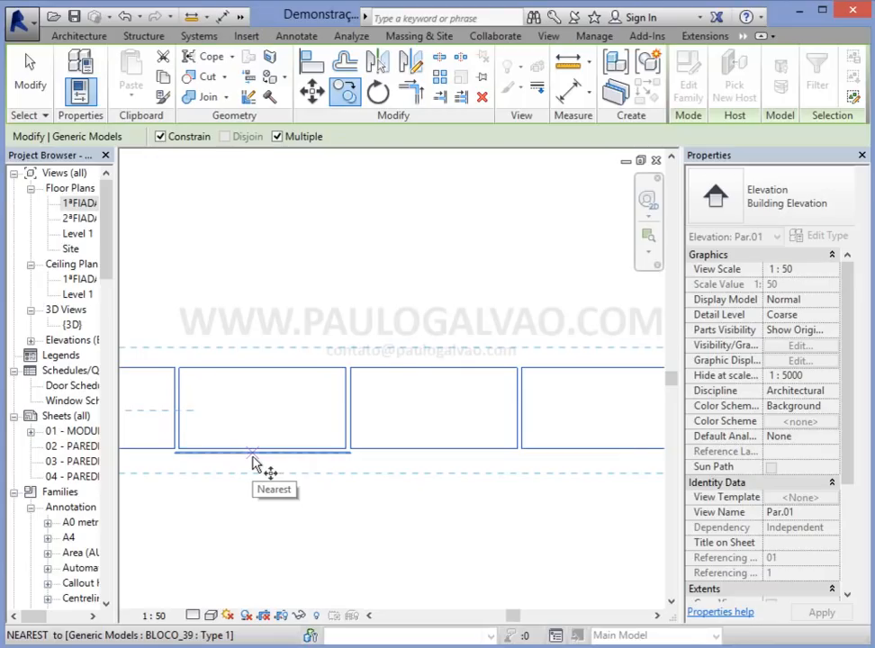
left_click(252, 455)
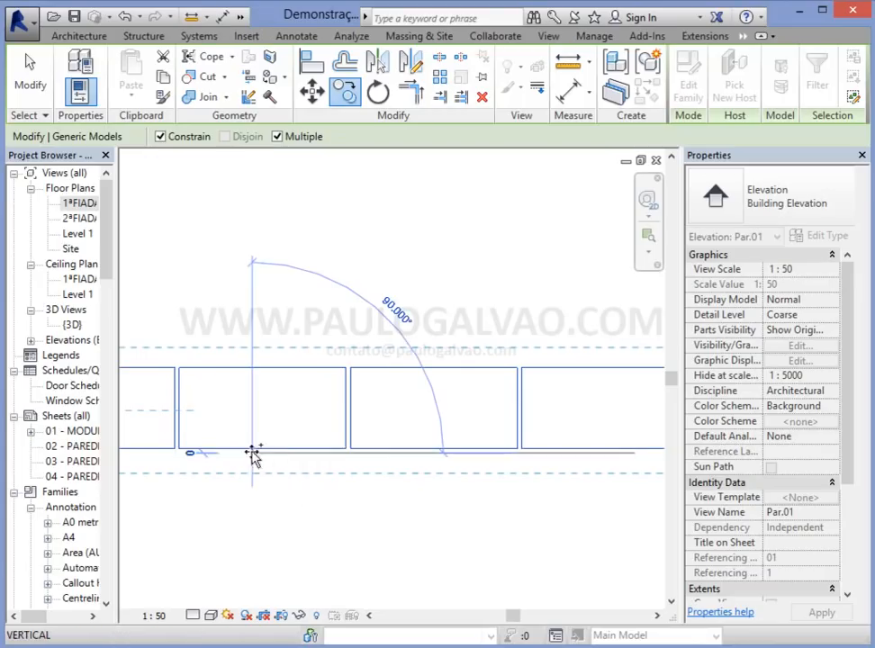
left_click(252, 369)
key("Escape")
key("Escape")
scroll(304, 474, "down", 2)
middle_click_drag(385, 468, 315, 449)
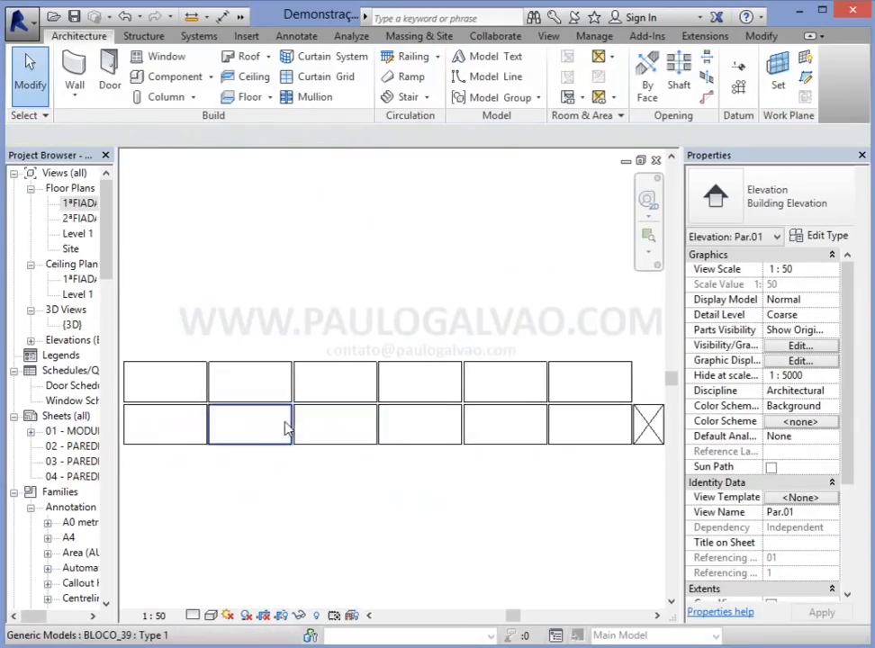
Step: Change the right-end block of the second course to the BLOCO_34 family, Type 1
left_click(598, 372)
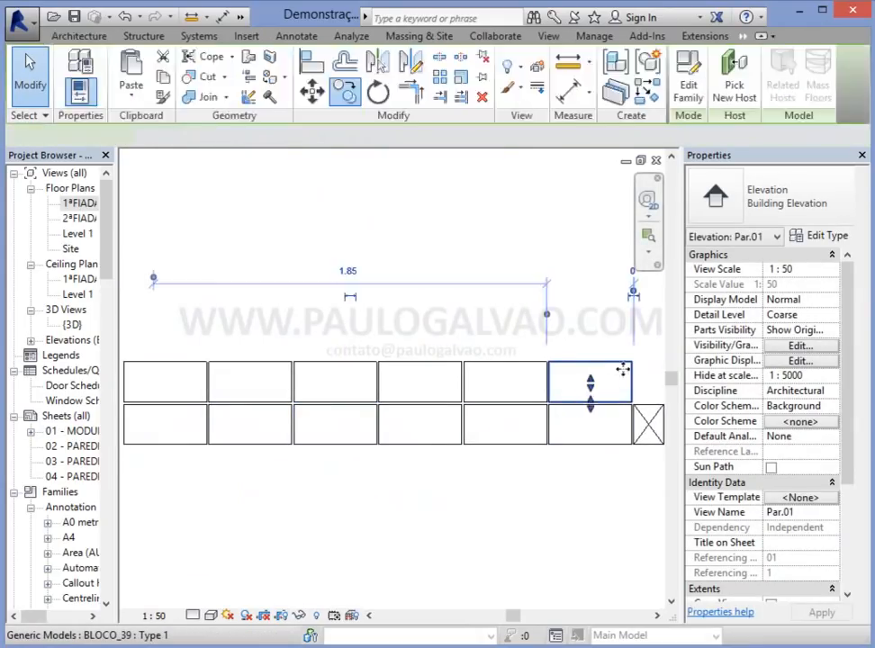
left_click(786, 220)
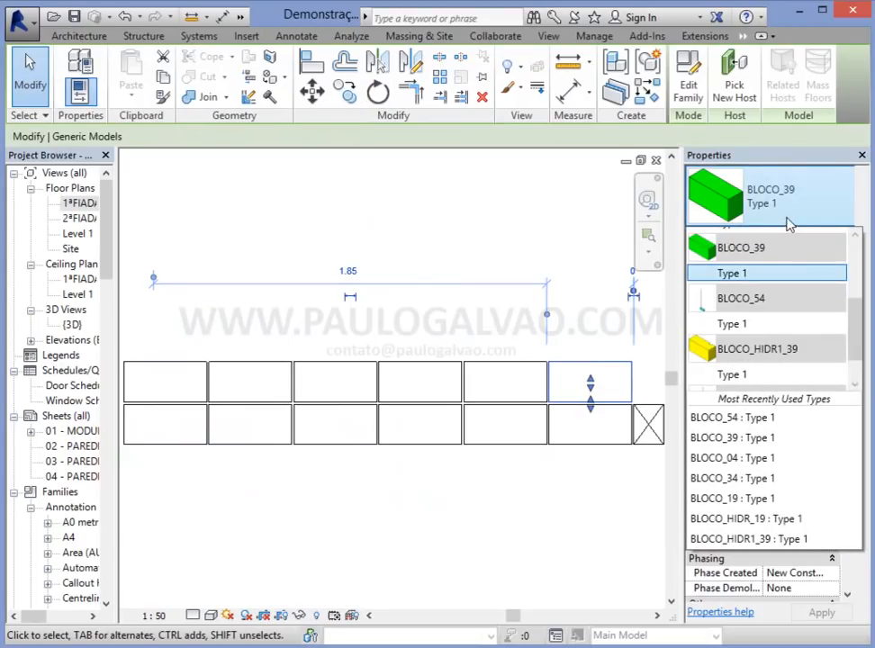
left_click_drag(860, 319, 857, 290)
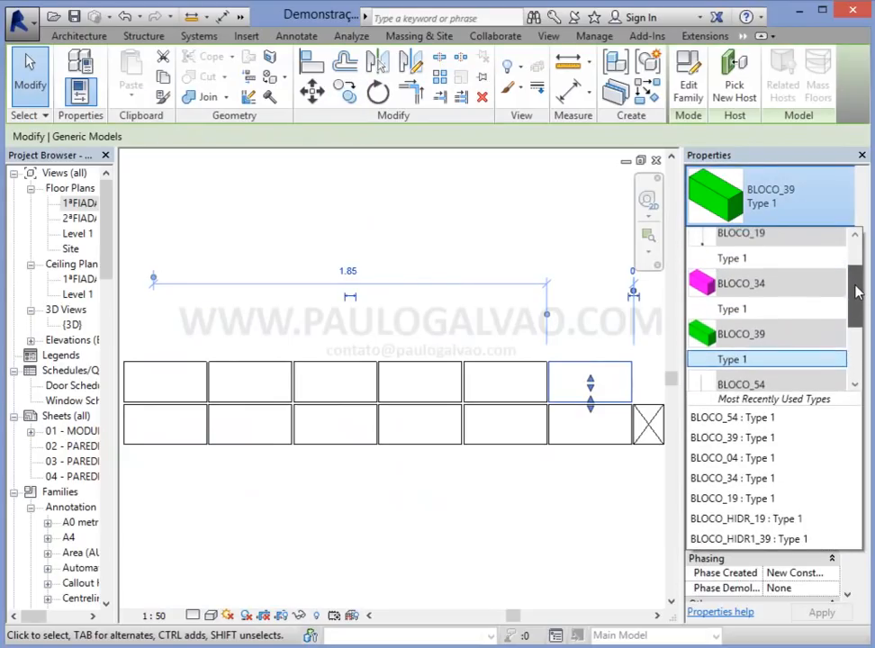
left_click(772, 310)
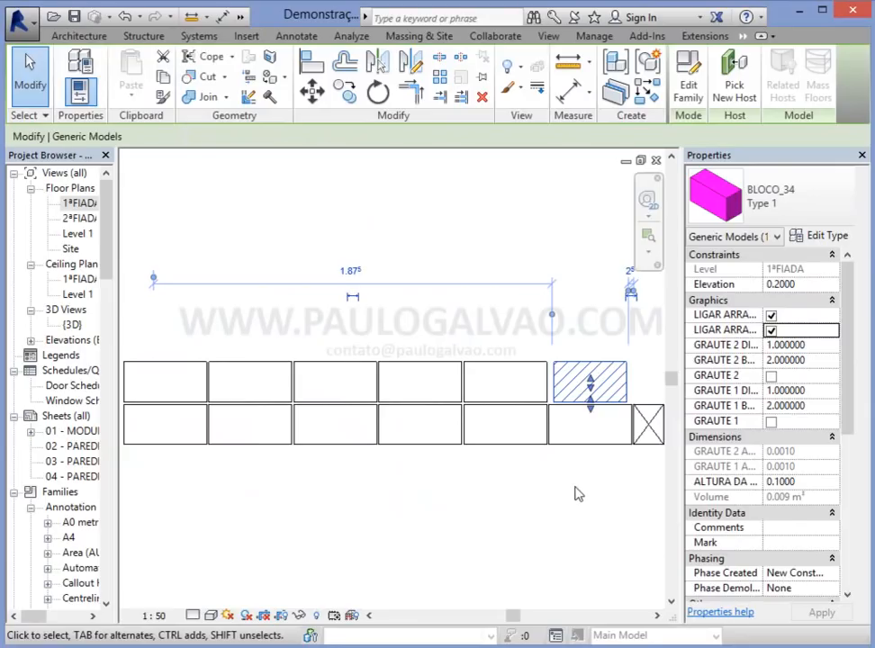
left_click(578, 494)
Step: Try to align the neighbouring BLOCO_39 block to the BLOCO_34 block's left joint edge, and undo the alignment
scroll(566, 394, "up", 3)
middle_click_drag(504, 416, 336, 400)
scroll(324, 378, "up", 2)
key("a")
key("l")
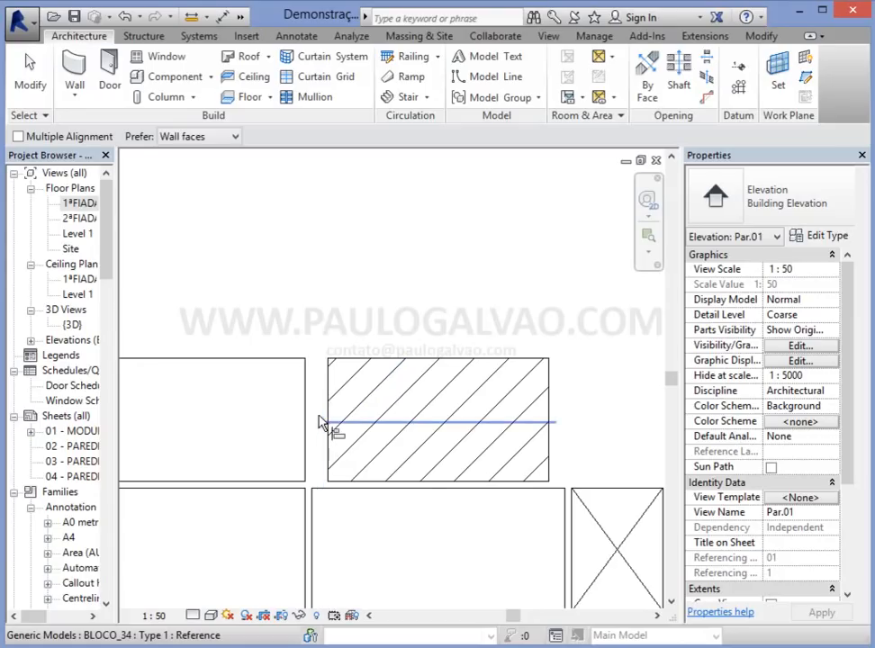
left_click(322, 408)
left_click(306, 413)
key("ctrl+z")
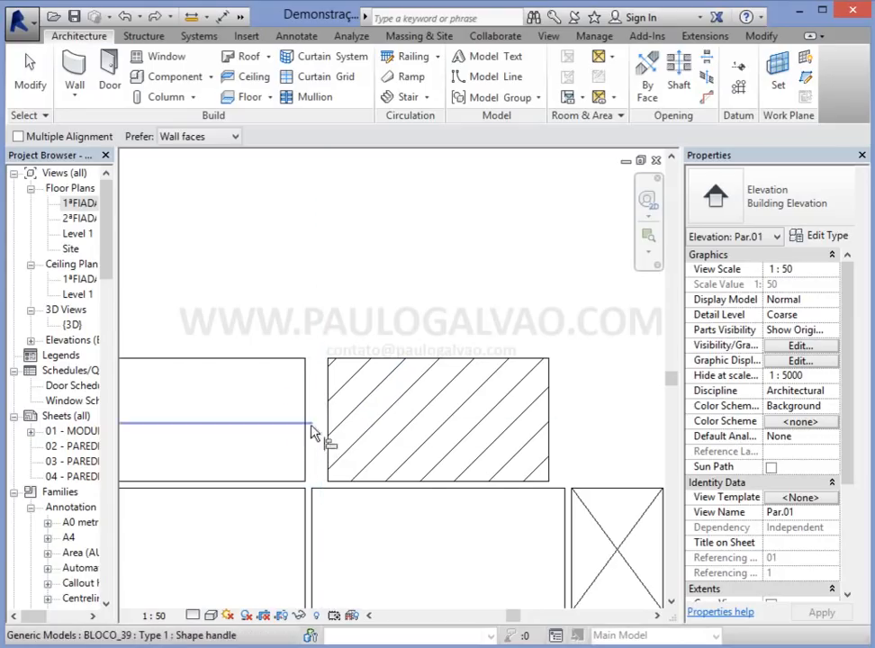
Step: Align the BLOCO_34 block's left joint edge to the right face of the neighbouring BLOCO_39 block
left_click(305, 413)
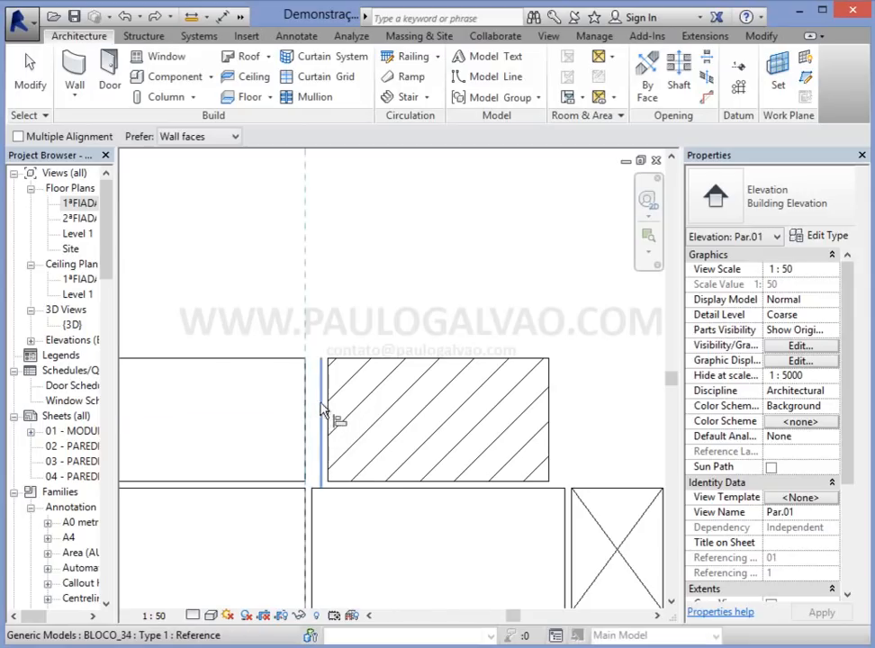
left_click(326, 411)
scroll(333, 451, "down", 2)
key("Escape")
scroll(521, 426, "down", 4)
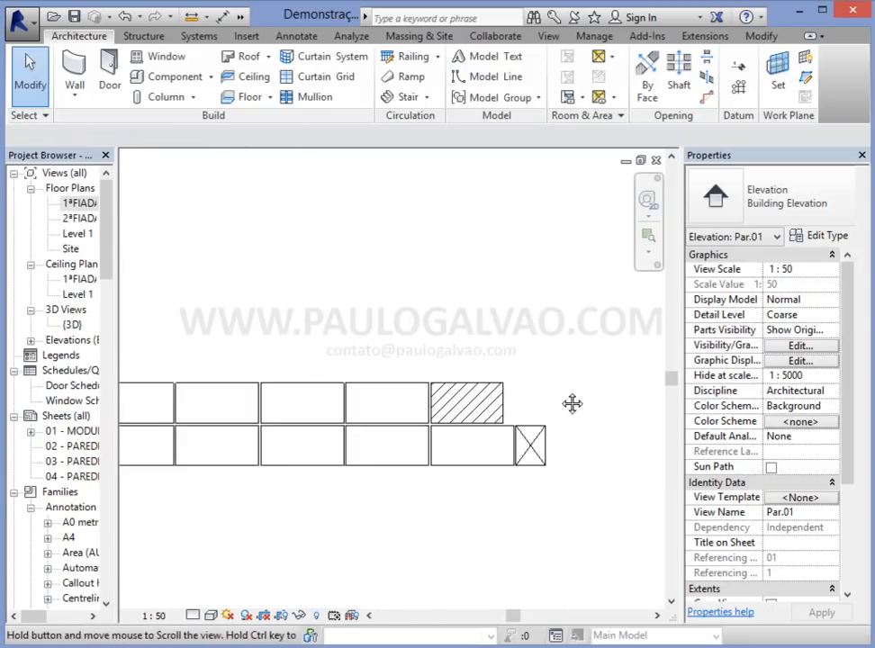
Step: Move all six second-course blocks horizontally so the BLOCO_34 end is flush with the right end of the first course
left_click(289, 381)
left_click_drag(599, 361, 345, 387, "ctrl")
scroll(540, 396, "up", 5)
middle_click_drag(563, 408, 315, 417)
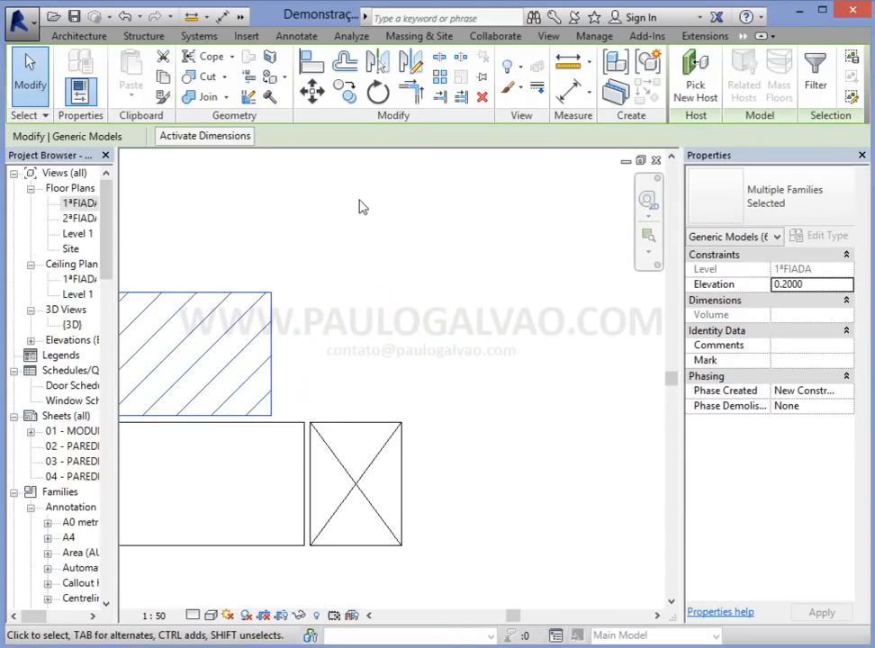
left_click(311, 91)
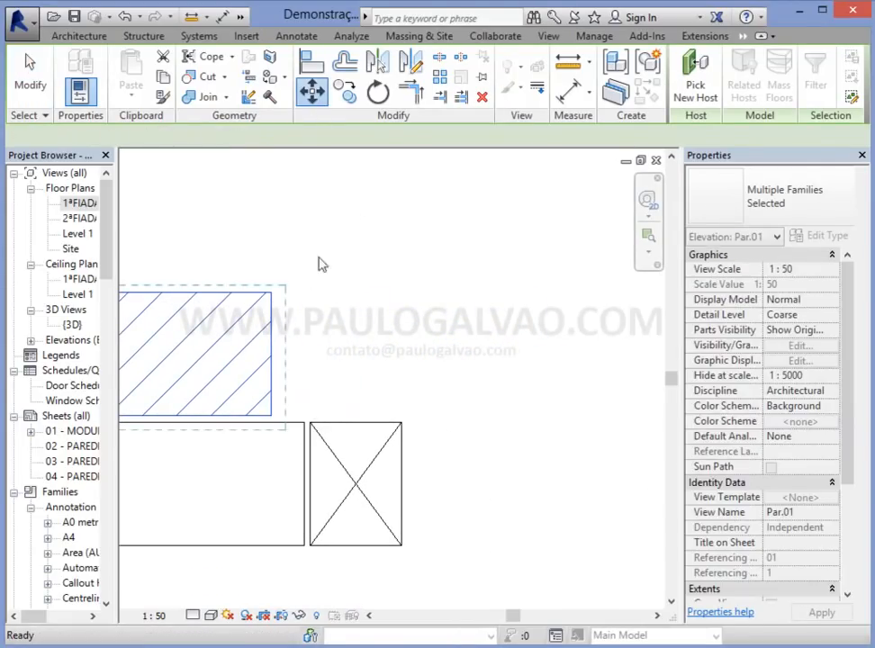
left_click(273, 419)
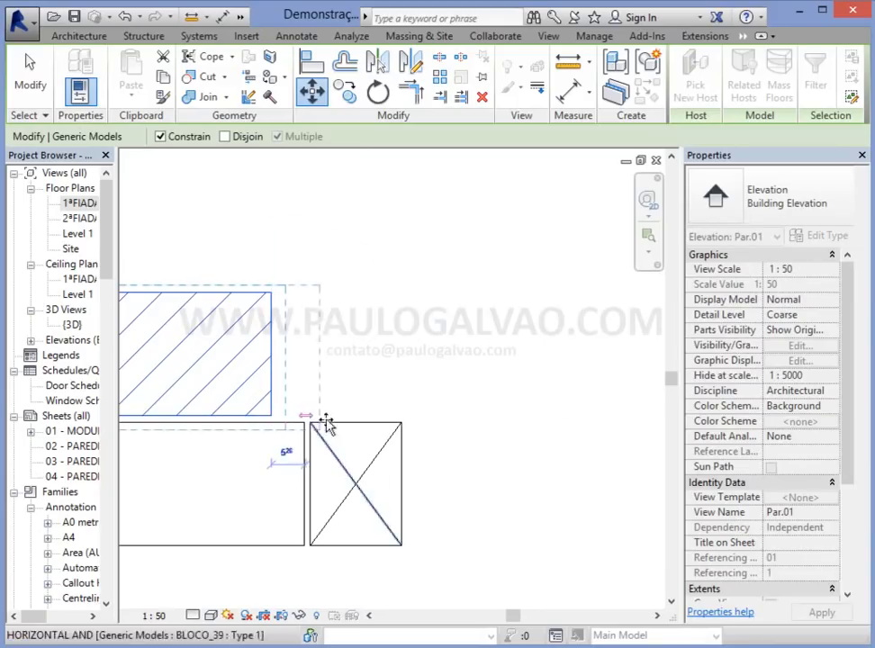
scroll(401, 414, "up", 3)
scroll(404, 424, "up", 2)
left_click(405, 439)
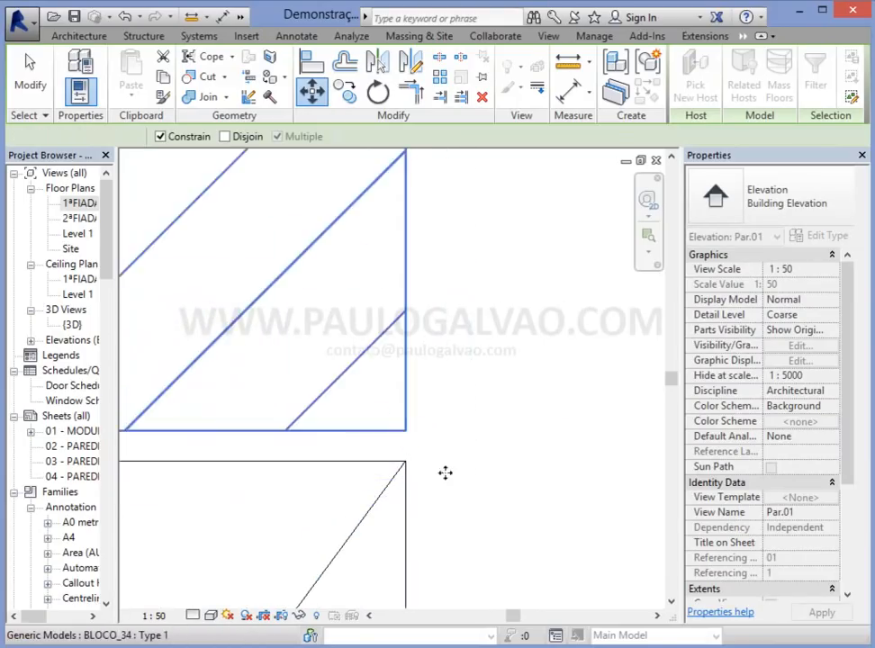
scroll(443, 485, "down", 6)
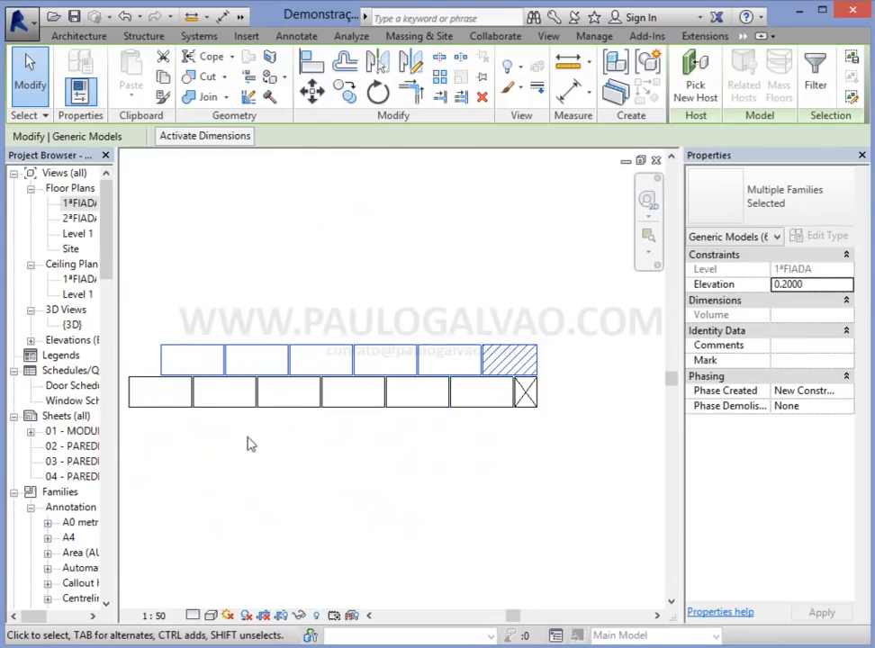
Step: Copy the crossed end block from the right end of the first course to the left end of the second course
middle_click_drag(290, 457, 364, 470)
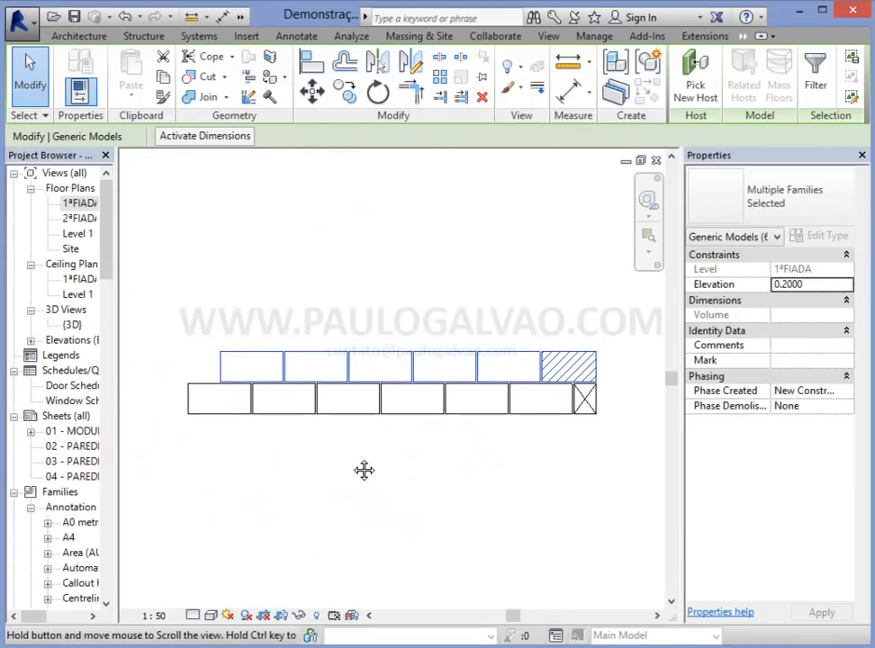
left_click(356, 468)
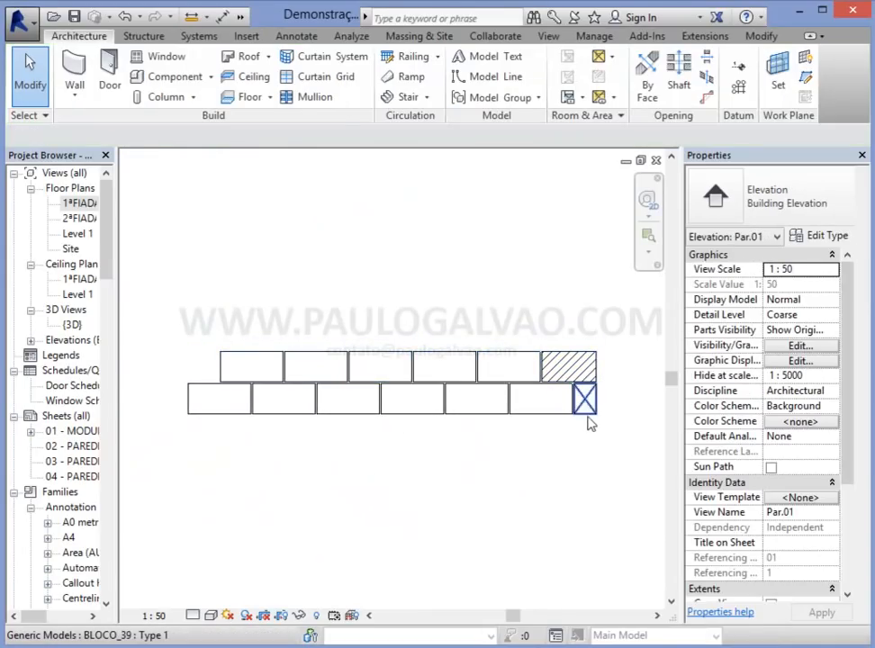
left_click(581, 443)
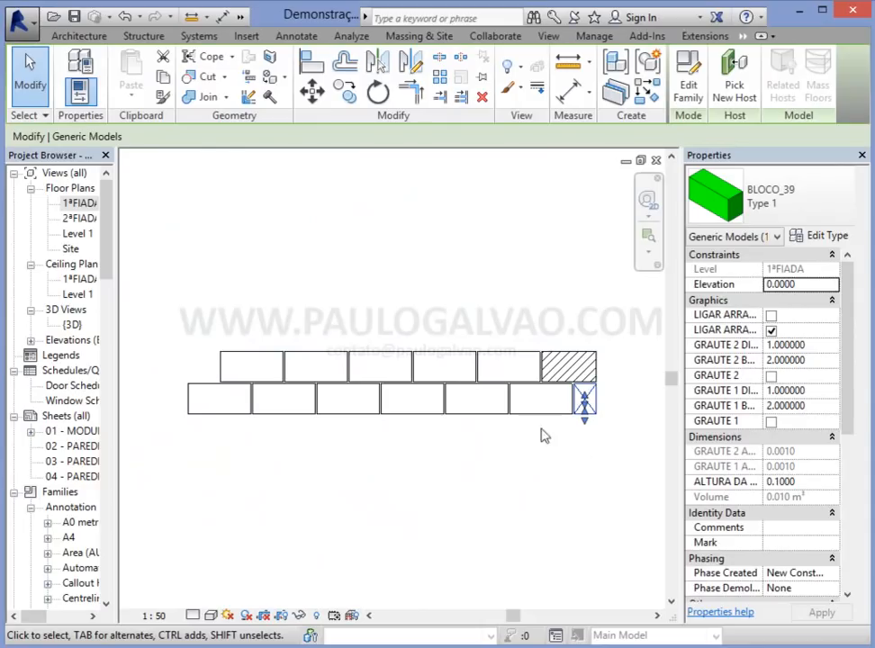
left_click(347, 94)
scroll(557, 416, "up", 4)
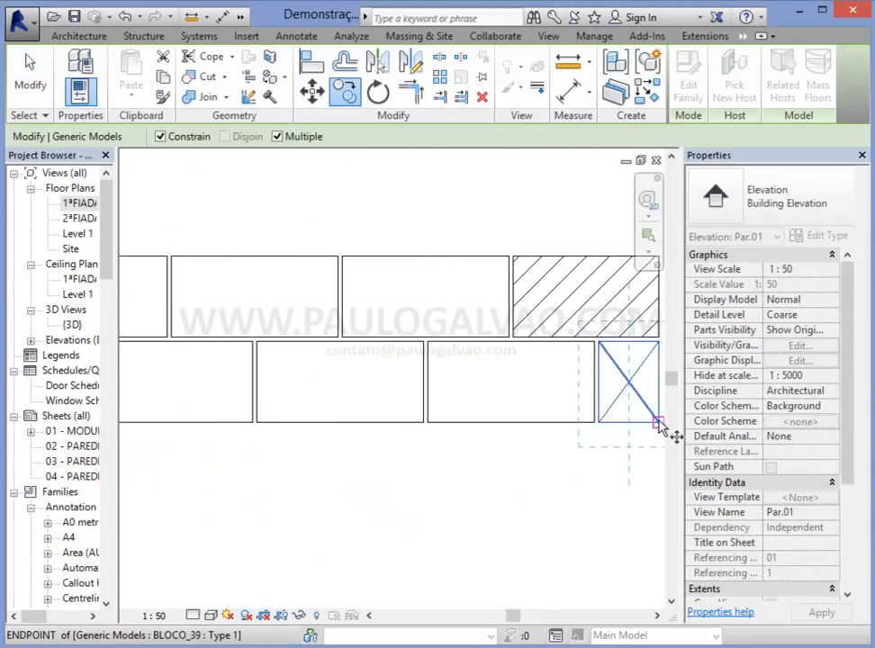
left_click(660, 429)
scroll(234, 357, "down", 2)
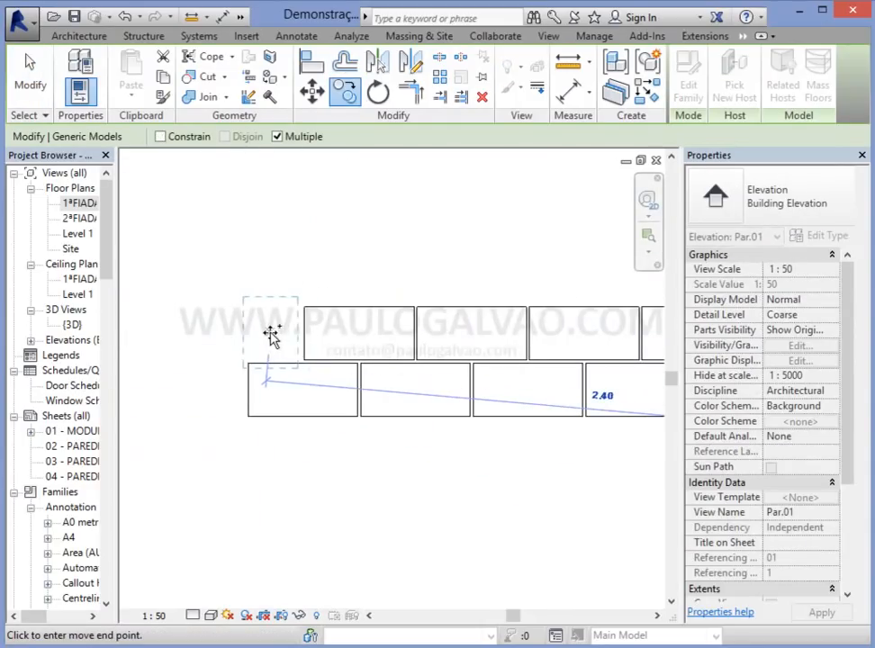
left_click(273, 336)
key("Escape")
Step: Align the copied block's left edge with the first course's left end and its top edge with the second course
scroll(302, 310, "up", 4)
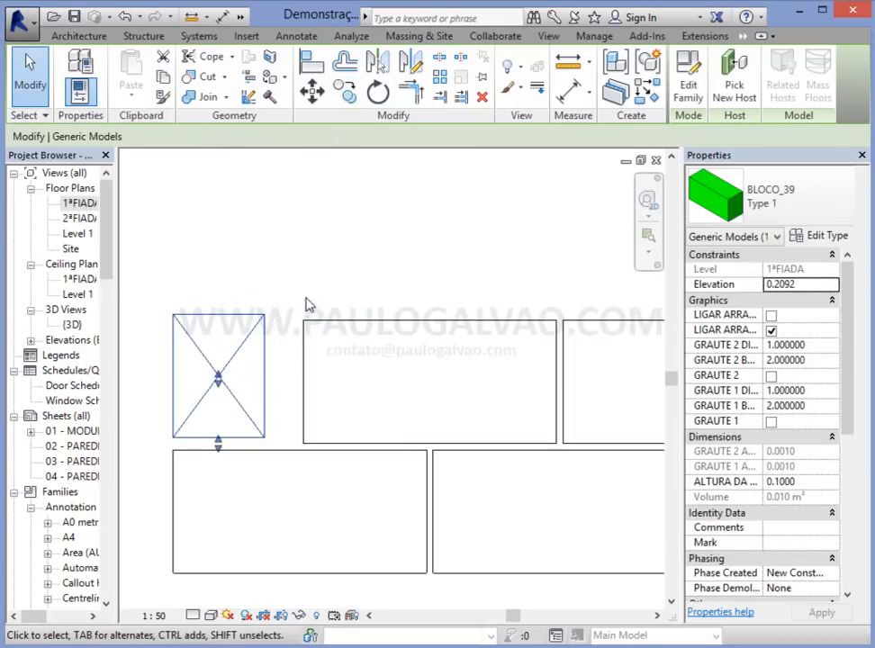
left_click(279, 347)
middle_click_drag(279, 347, 287, 394)
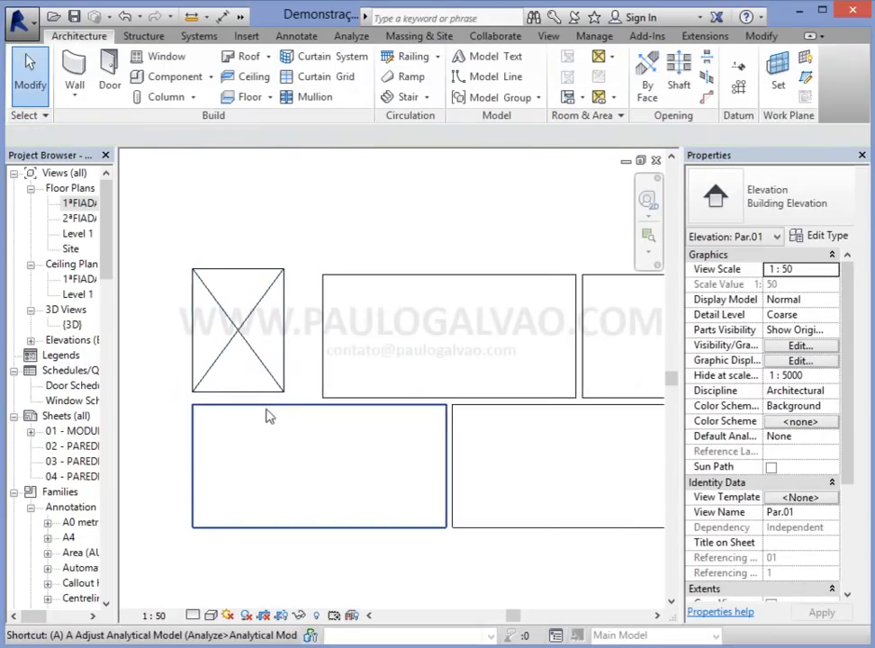
key("l")
left_click(196, 450)
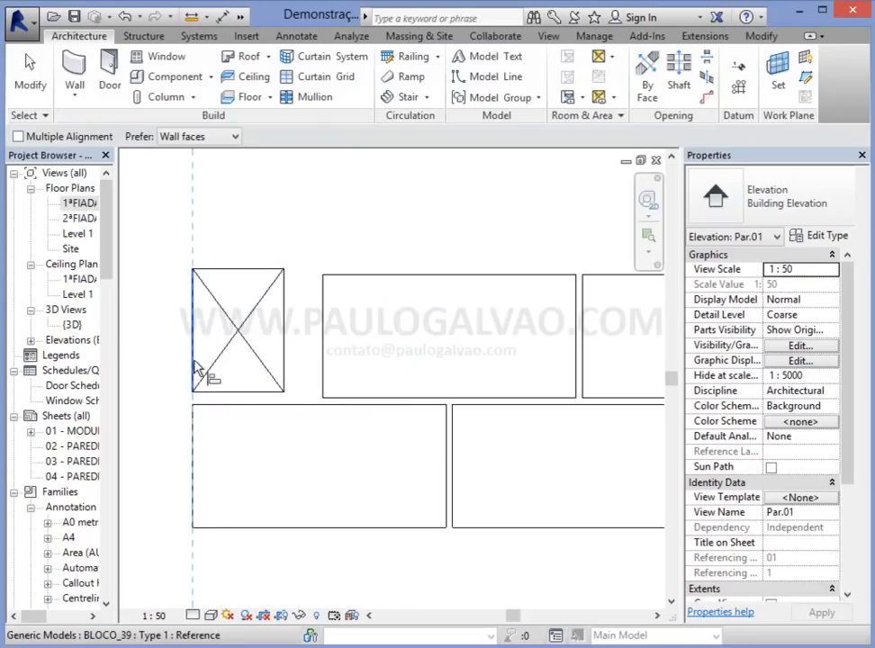
left_click(258, 270)
scroll(381, 434, "down", 3)
middle_click_drag(381, 434, 366, 420)
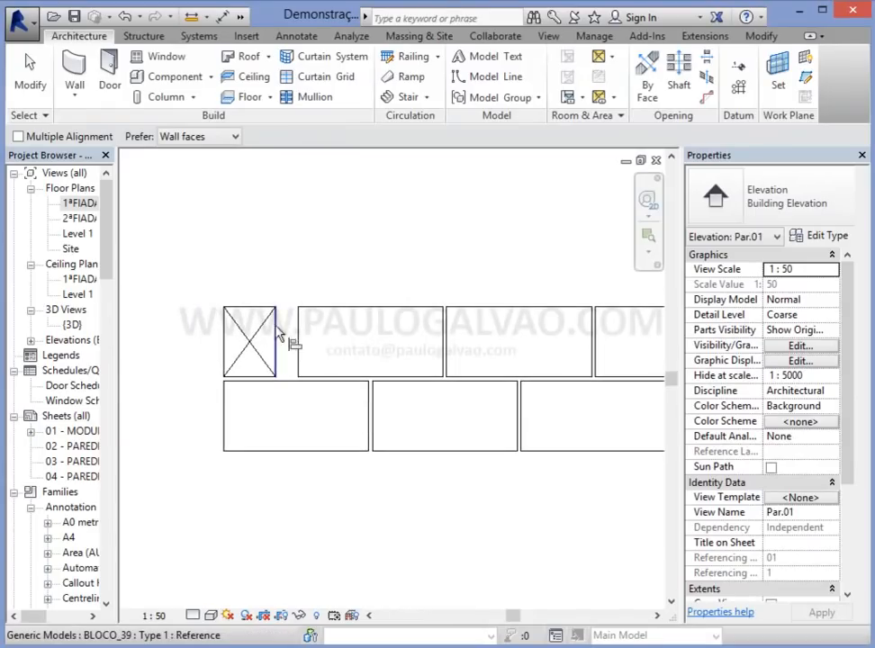
key("Escape")
key("Escape")
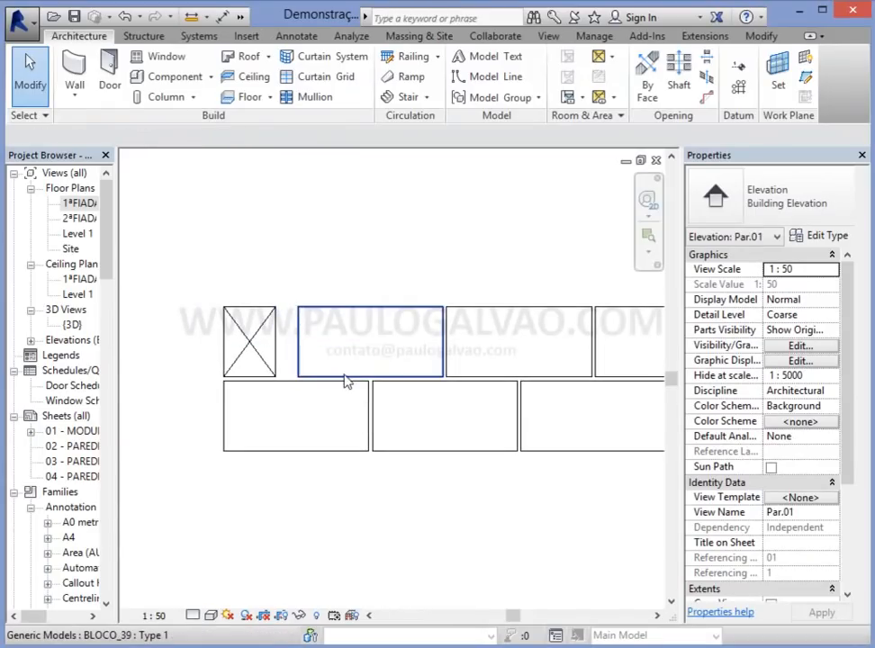
Step: Copy the leftmost full-length BLOCO_39 block of the second course to the empty space above the wall
middle_click_drag(338, 377, 284, 404)
left_click(309, 340)
middle_click_drag(446, 398, 410, 416)
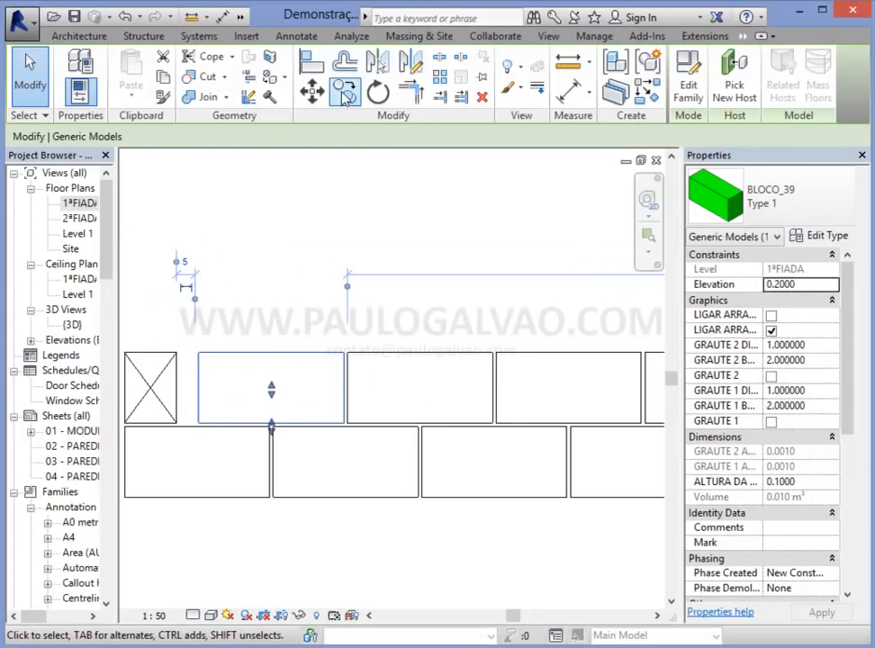
key("c")
key("o")
left_click(319, 380)
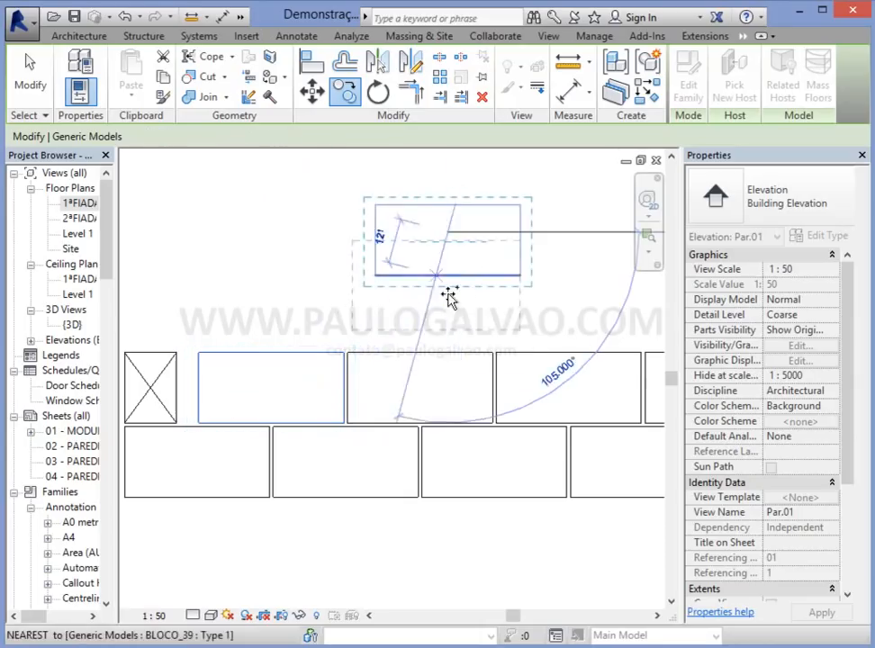
left_click(443, 252)
key("Escape")
key("Escape")
Step: Change the block copied above the wall to the BLOCO_04 family, Type 1
left_click(482, 276)
left_click(770, 200)
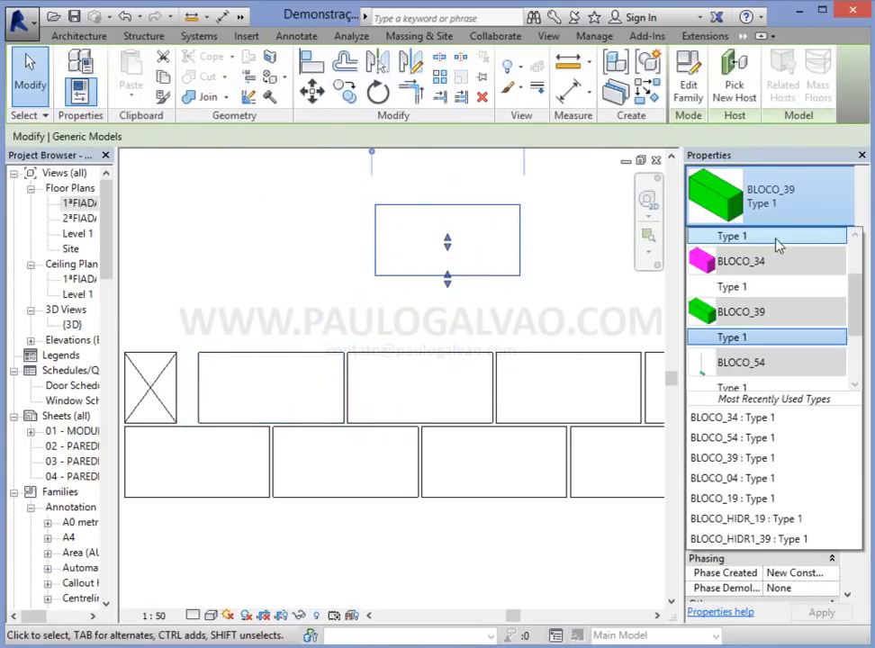
left_click_drag(858, 308, 854, 283)
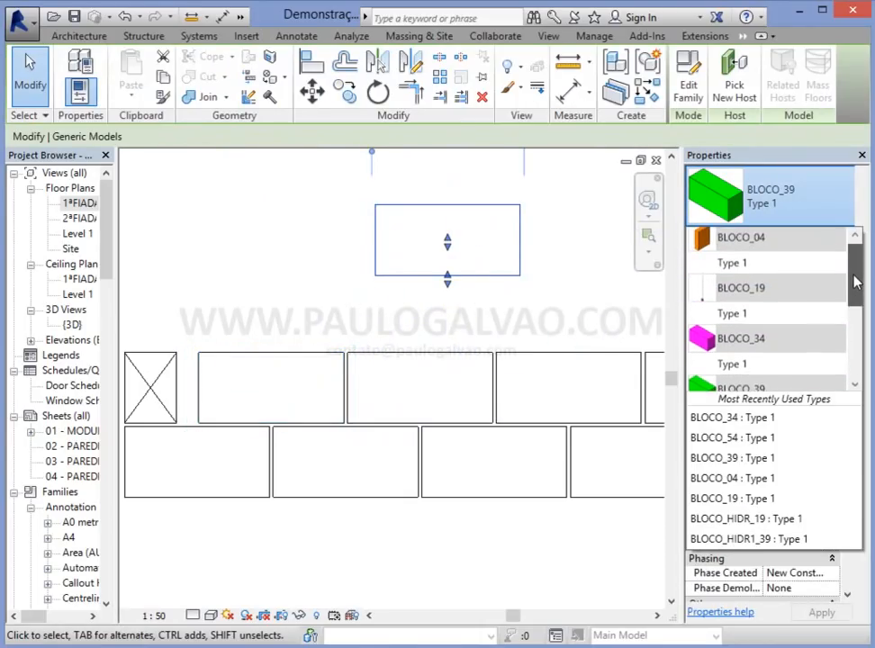
left_click(732, 271)
key("Escape")
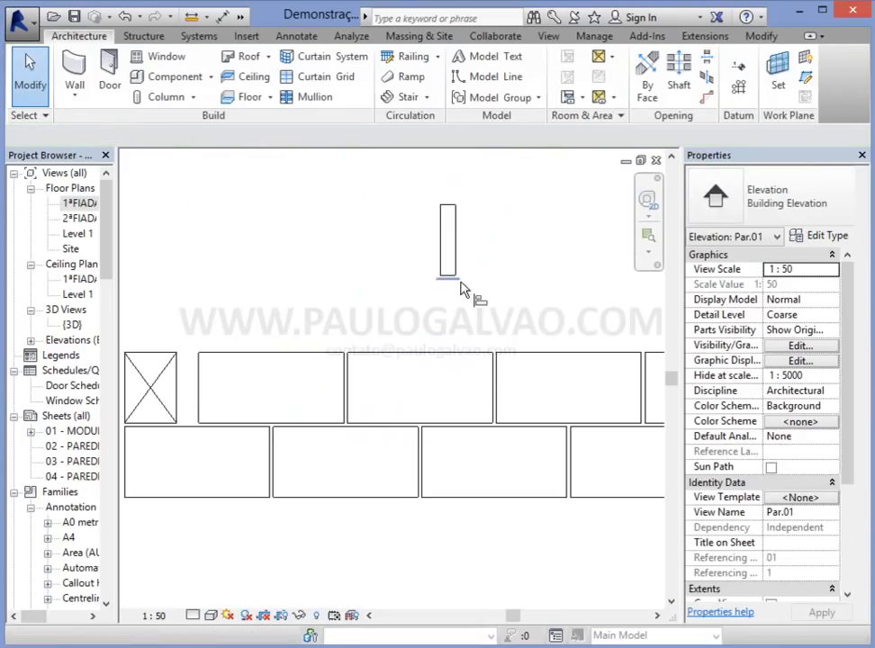
key("a")
key("l")
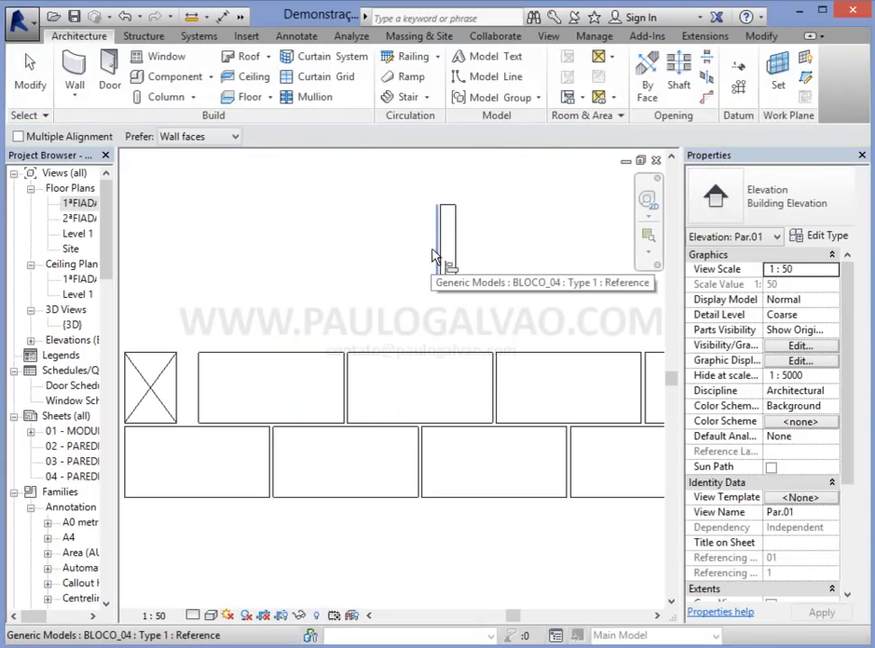
left_click(437, 256)
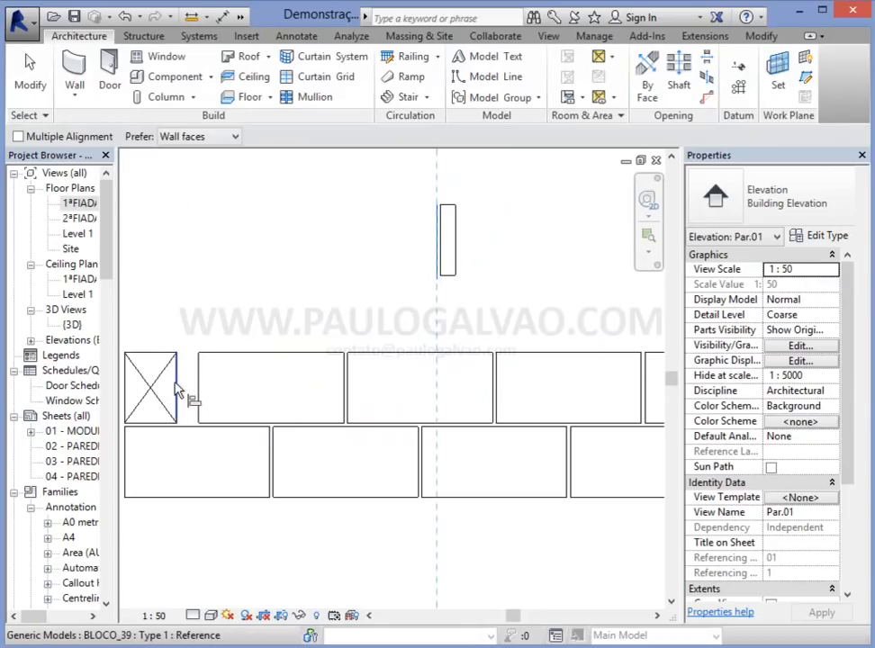
key("Escape")
key("Escape")
Step: Align the BLOCO_04 block's left joint edge to the crossed end block's right face and its lower joint edge to the first course's top
key("a")
key("l")
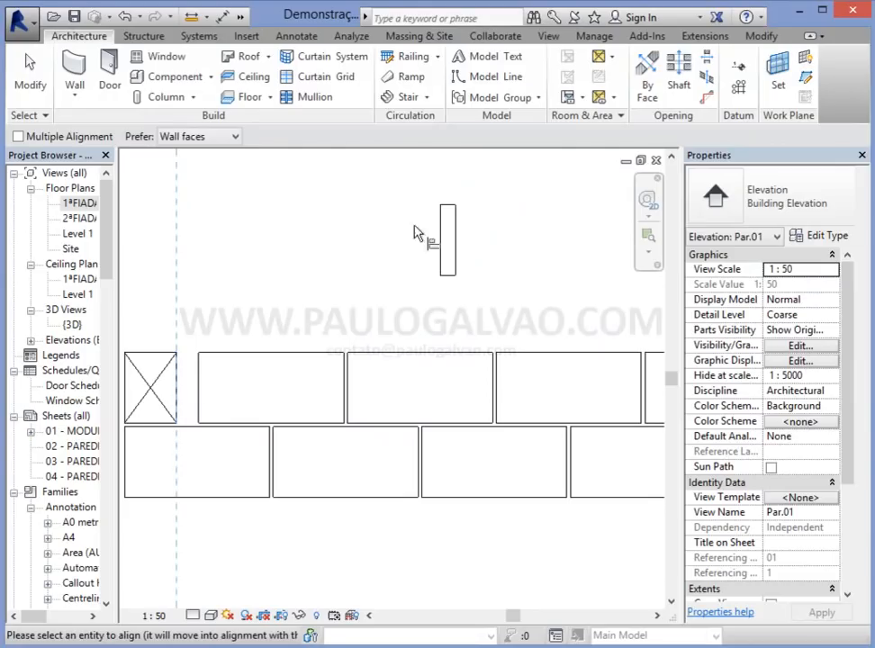
left_click(438, 247)
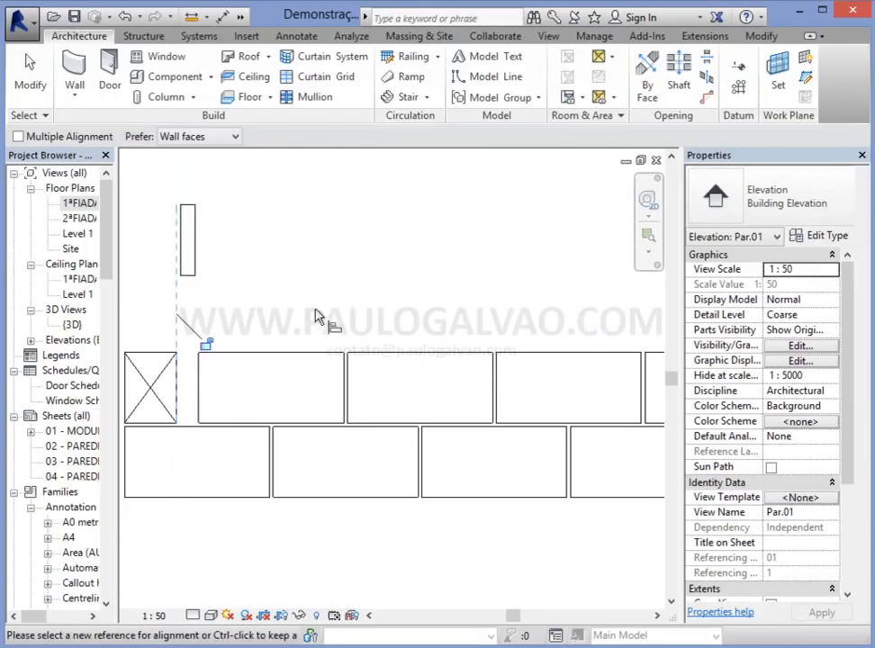
scroll(184, 435, "up", 5)
left_click(183, 428)
scroll(231, 210, "up", 1)
middle_click_drag(231, 211, 319, 454)
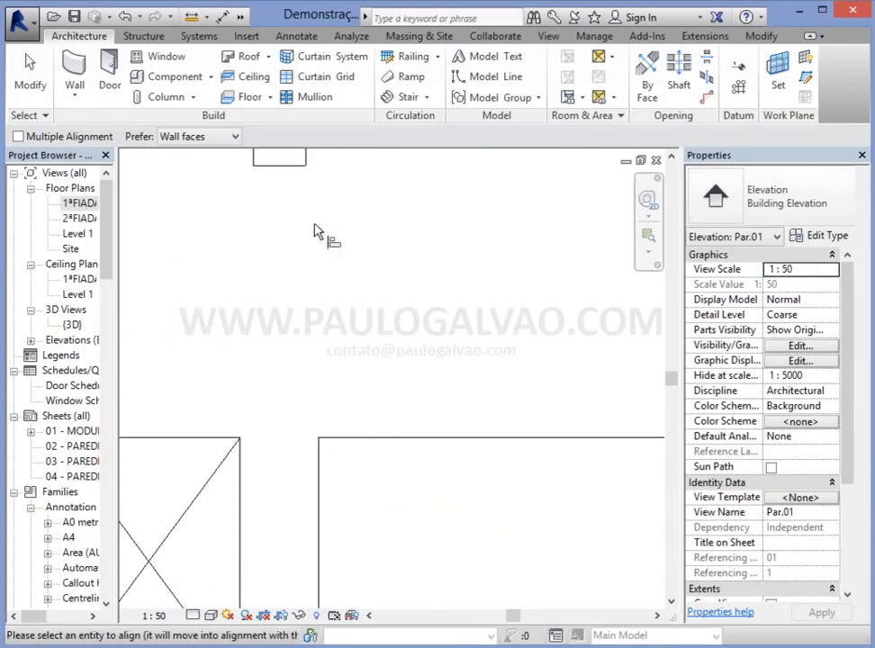
left_click(283, 179)
Step: Delete the extra crossed BLOCO_39 block overlapping the BLOCO_34 block at the right end of the second course
scroll(342, 321, "down", 2)
scroll(491, 531, "down", 3)
middle_click_drag(495, 524, 309, 396)
scroll(308, 396, "down", 2)
middle_click_drag(436, 479, 316, 474)
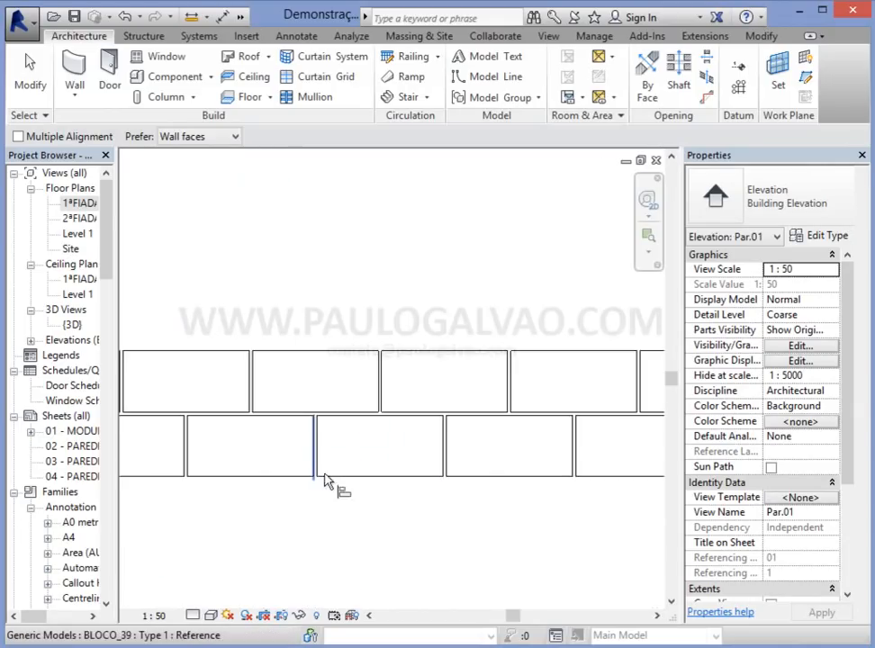
scroll(359, 480, "down", 3)
scroll(462, 495, "down", 2)
middle_click_drag(438, 477, 416, 446)
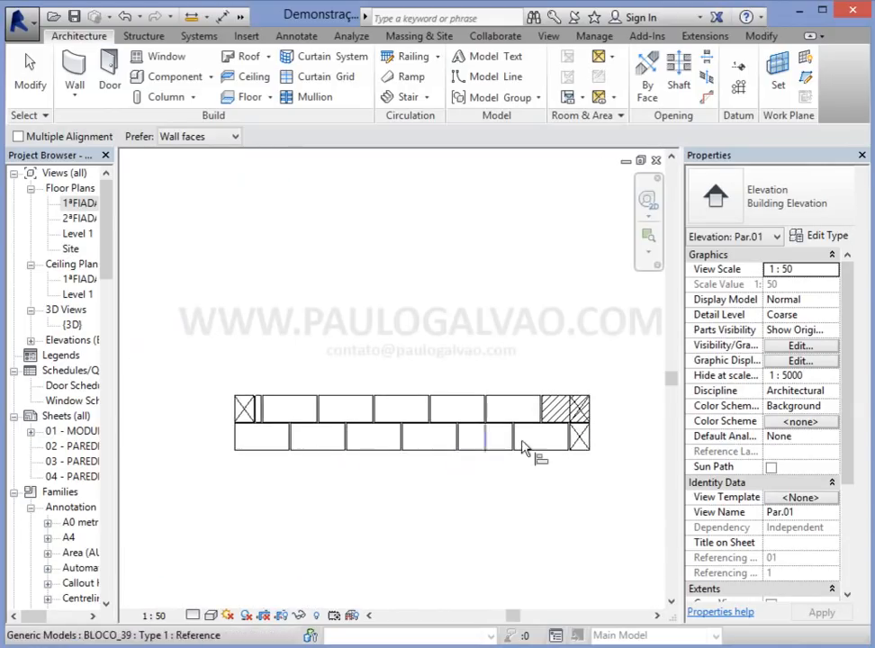
scroll(575, 437, "up", 3)
key("Escape")
scroll(583, 434, "up", 3)
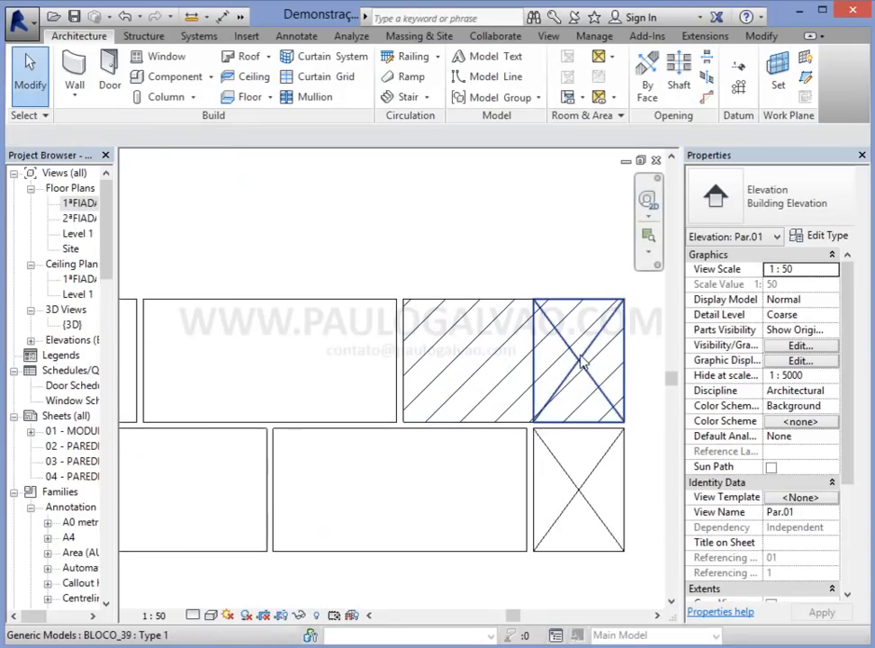
left_click(579, 363)
key("Escape")
Step: Copy all blocks of both courses vertically, placing the first copy directly on top of the second course
scroll(403, 474, "down", 1)
scroll(303, 503, "down", 2)
scroll(458, 452, "down", 2)
middle_click_drag(396, 436, 372, 434)
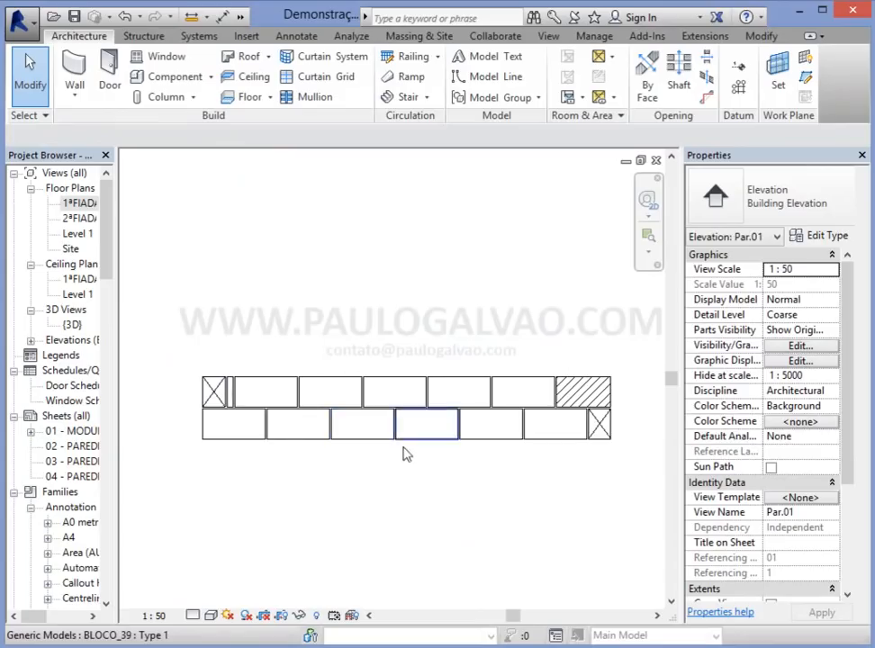
left_click_drag(643, 463, 196, 324)
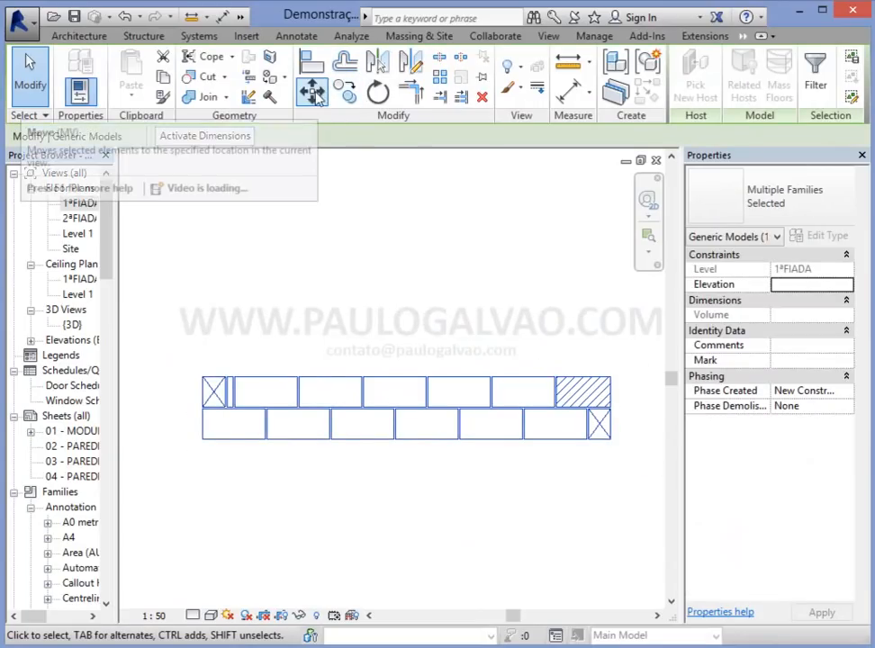
left_click(343, 95)
scroll(302, 454, "up", 2)
scroll(303, 461, "up", 2)
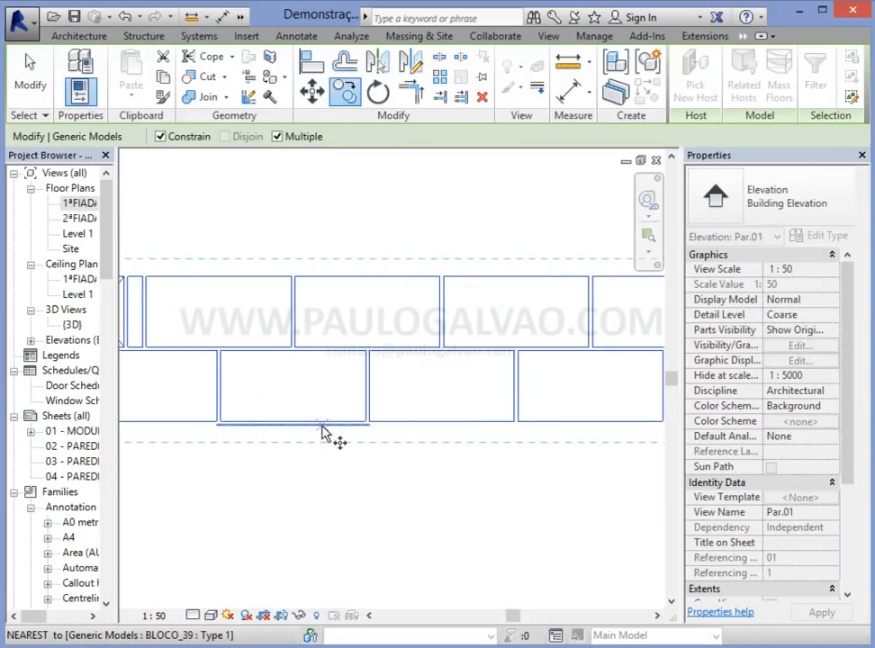
left_click(372, 422)
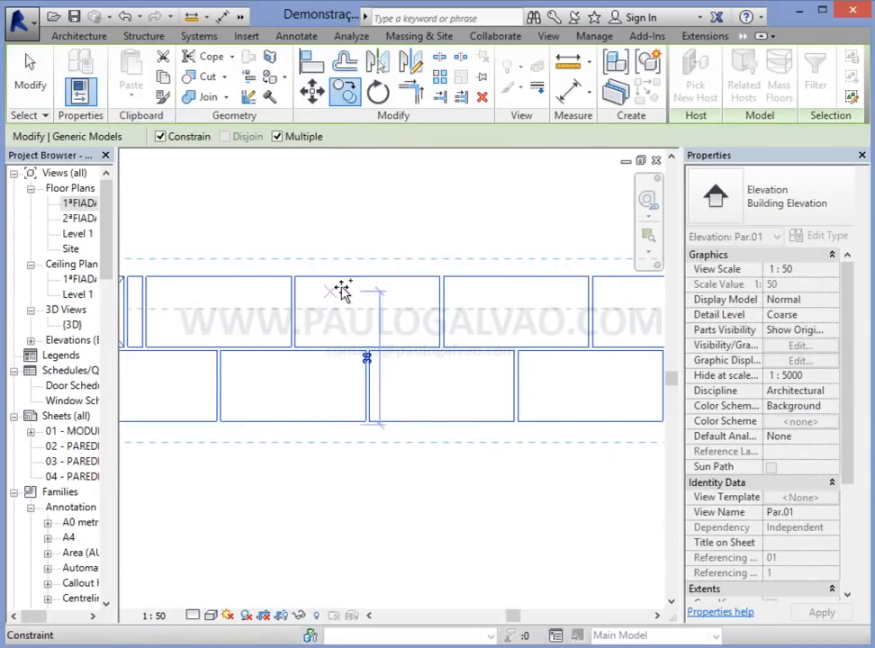
middle_click_drag(346, 282, 363, 419)
left_click(352, 361)
Step: Stack further copies of the two-course set upward until the wall is 14 courses high
middle_click_drag(371, 290, 370, 493)
left_click(353, 374)
scroll(371, 387, "down", 2)
middle_click_drag(371, 397, 374, 555)
scroll(373, 504, "up", 1)
left_click(359, 362)
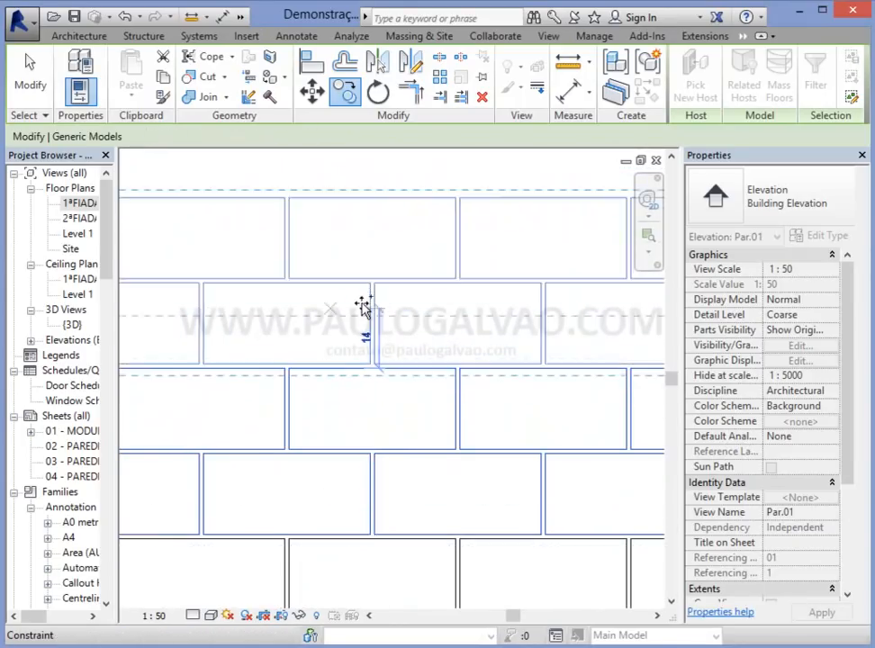
middle_click_drag(361, 328, 386, 488)
left_click(367, 363)
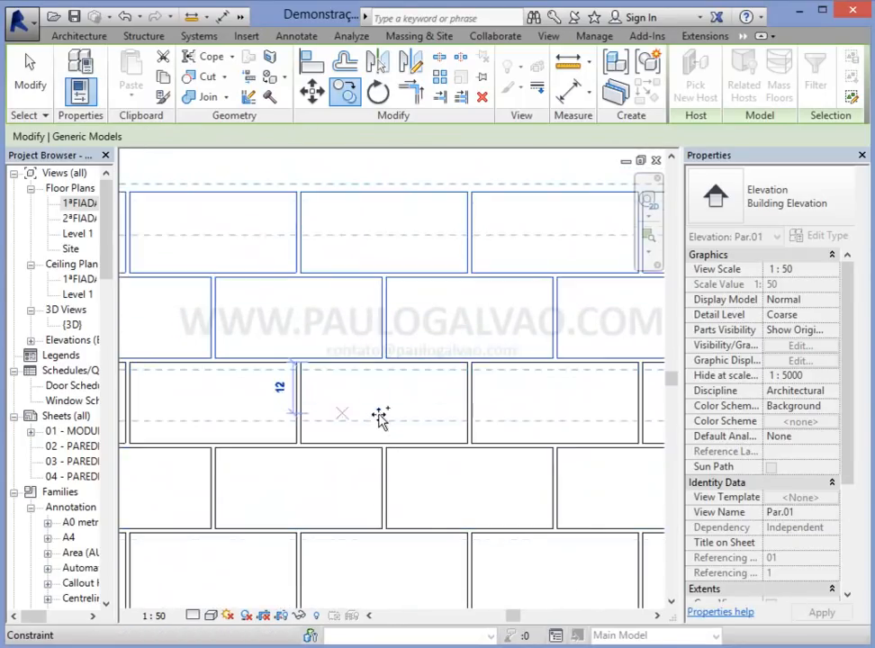
scroll(378, 414, "down", 2)
scroll(376, 488, "down", 1)
key("Escape")
scroll(383, 511, "down", 2)
middle_click_drag(401, 459, 389, 382)
scroll(389, 383, "up", 2)
key("Escape")
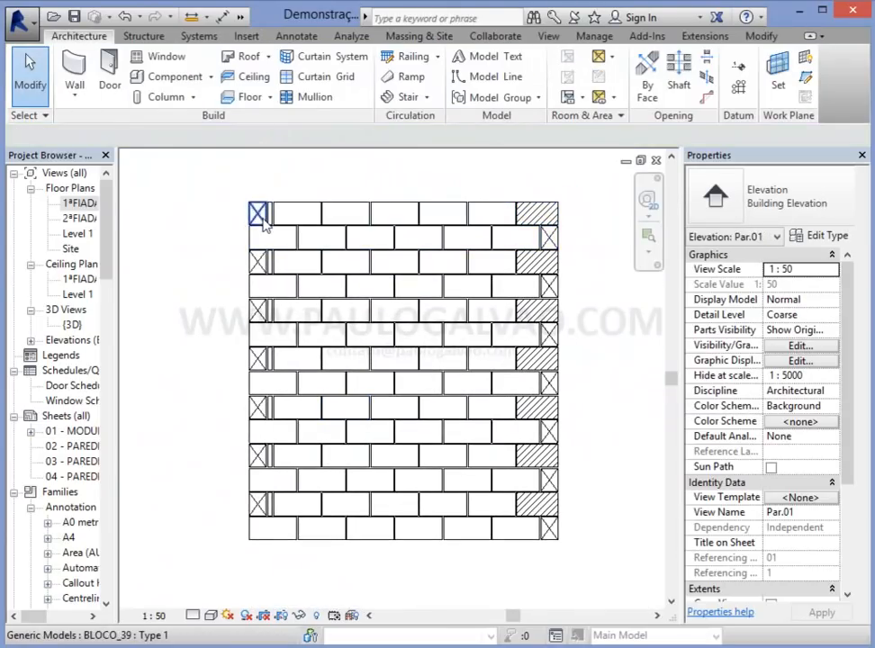
Step: Dimension the wall's full height from the top course to the base, placing the dimension beside its left end
left_click(223, 17)
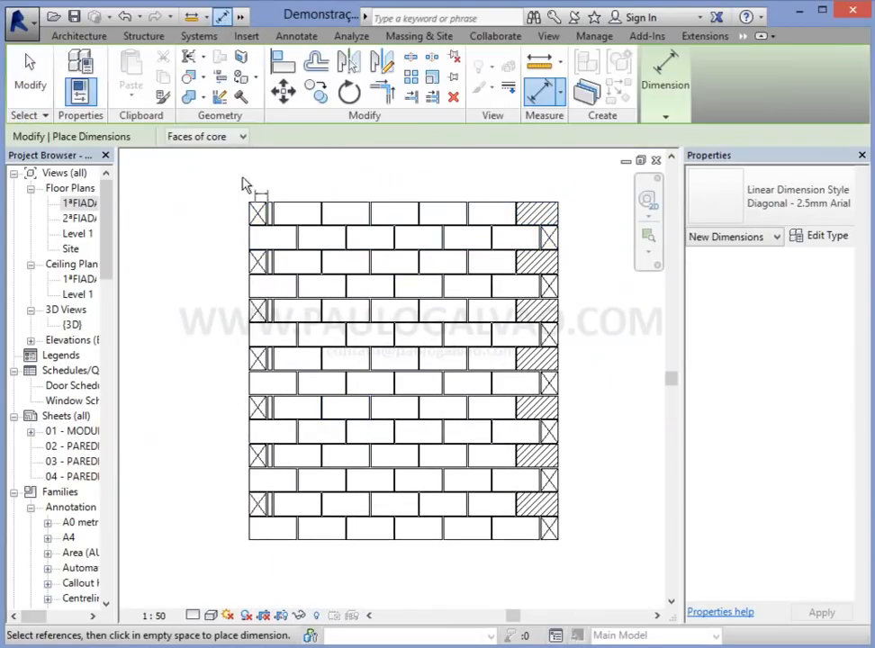
left_click(251, 201)
left_click(272, 540)
left_click(209, 504)
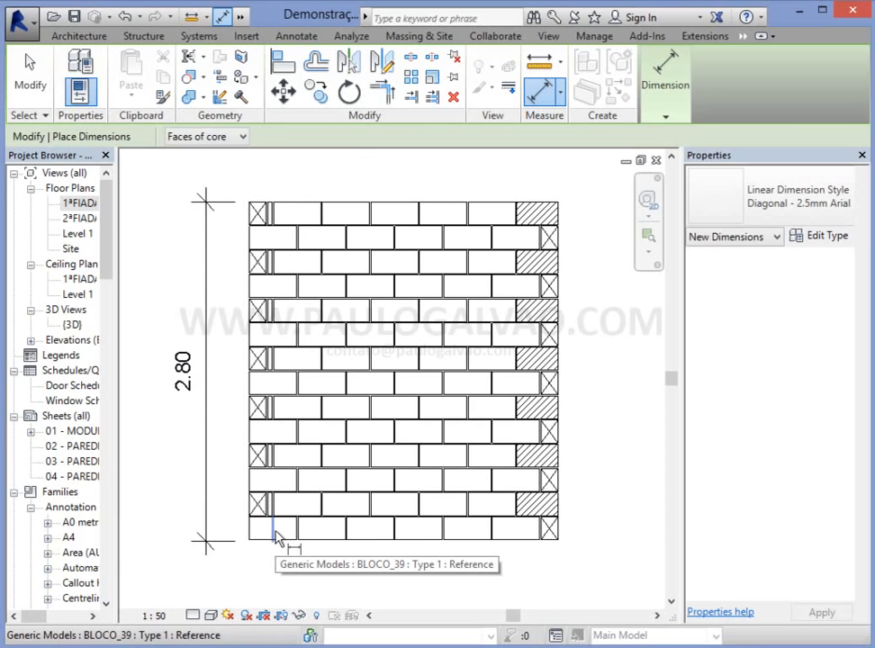
scroll(391, 475, "up", 2)
middle_click_drag(531, 383, 475, 403)
scroll(475, 403, "down", 1)
middle_click_drag(444, 357, 426, 344)
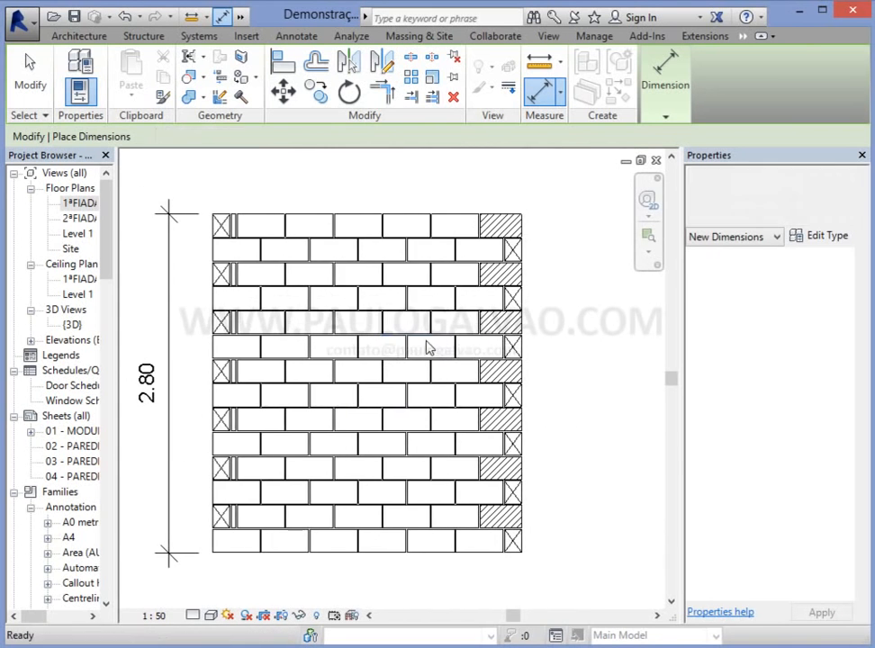
key("Escape")
Step: Open the default 3D view and orbit the model to examine the stacked block wall and its end blocks
middle_click_drag(302, 332, 355, 297)
left_click(242, 17)
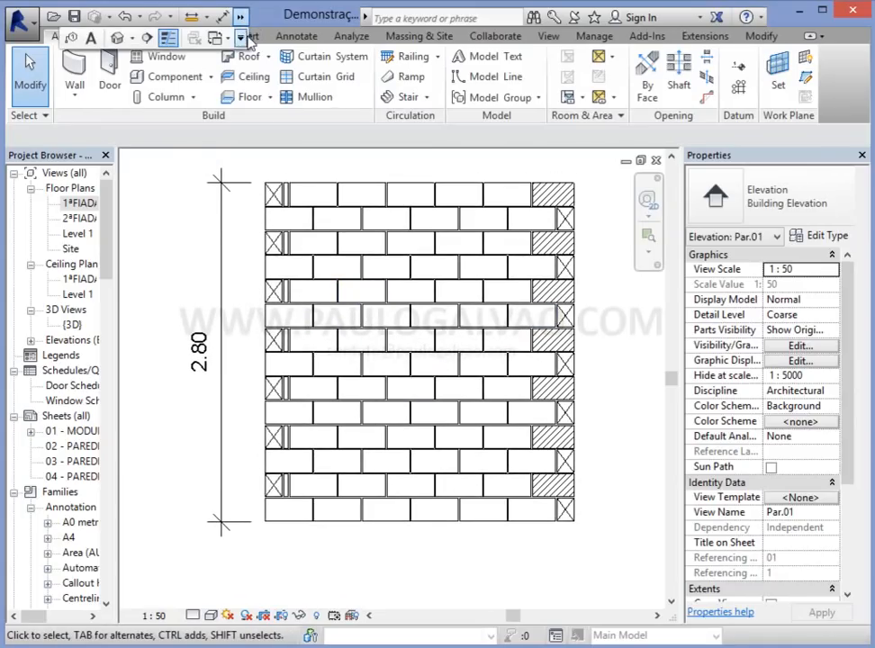
left_click(116, 37)
middle_click_drag(512, 414, 460, 528, "shift")
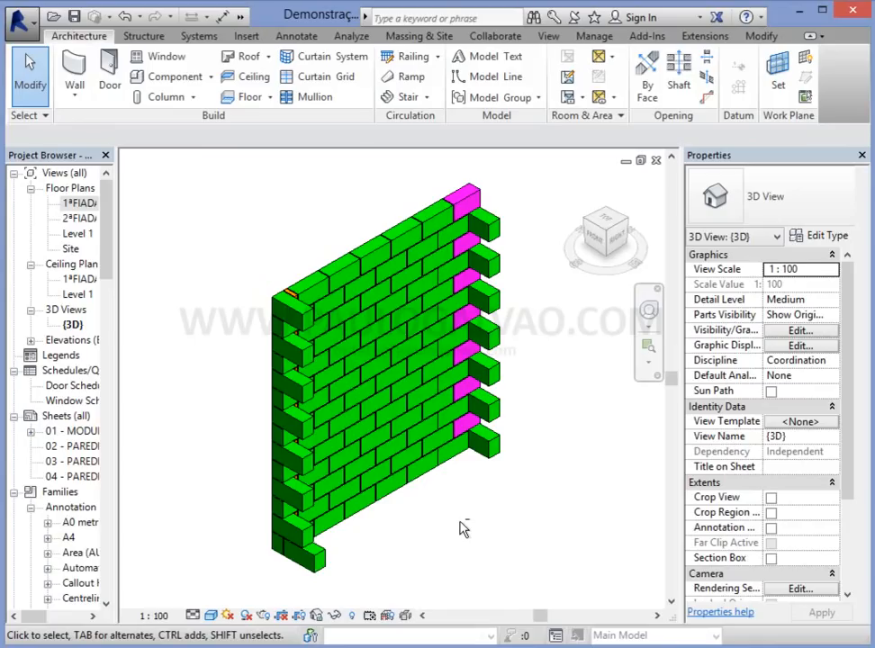
Step: Change the middle block of the wall's bottom course from BLOCO_39 to the BLOCO_HIDR1_39 type
scroll(404, 529, "up", 3)
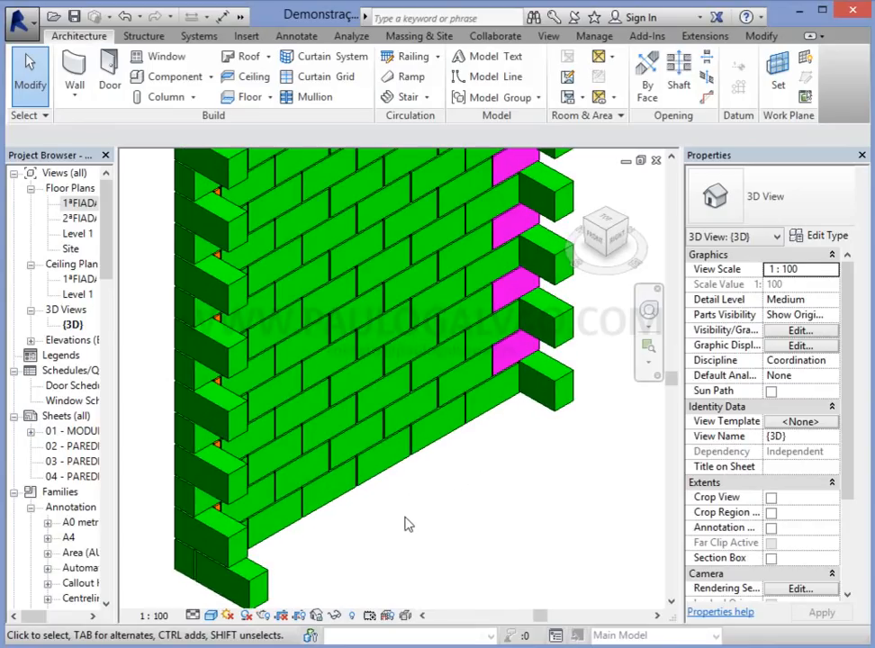
scroll(427, 496, "up", 1)
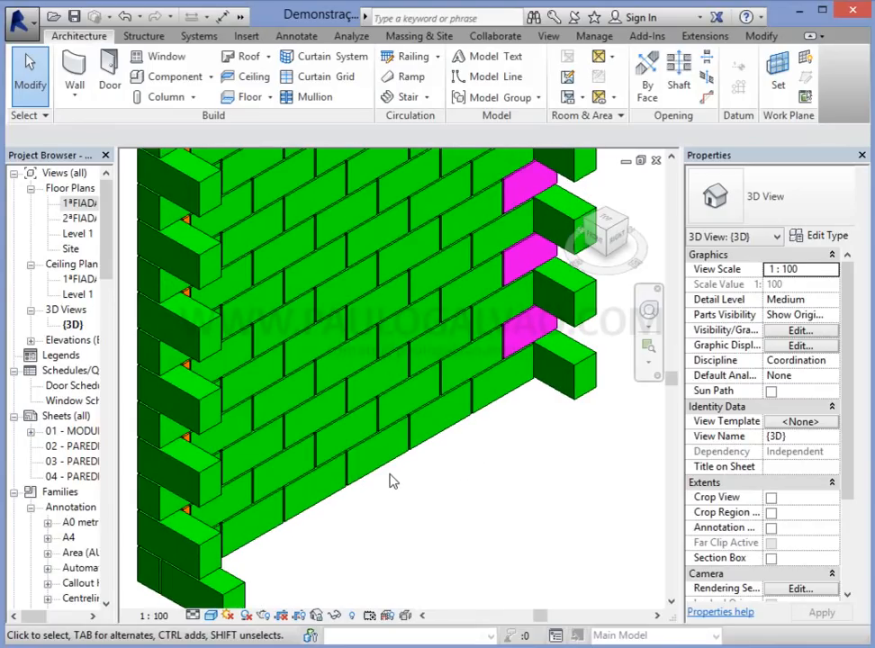
left_click(394, 476)
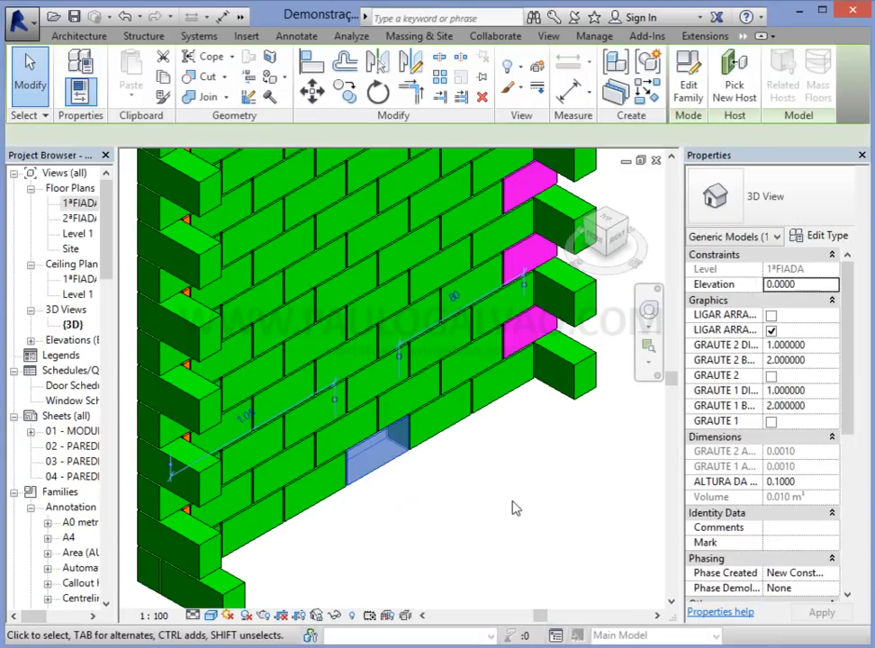
left_click(813, 216)
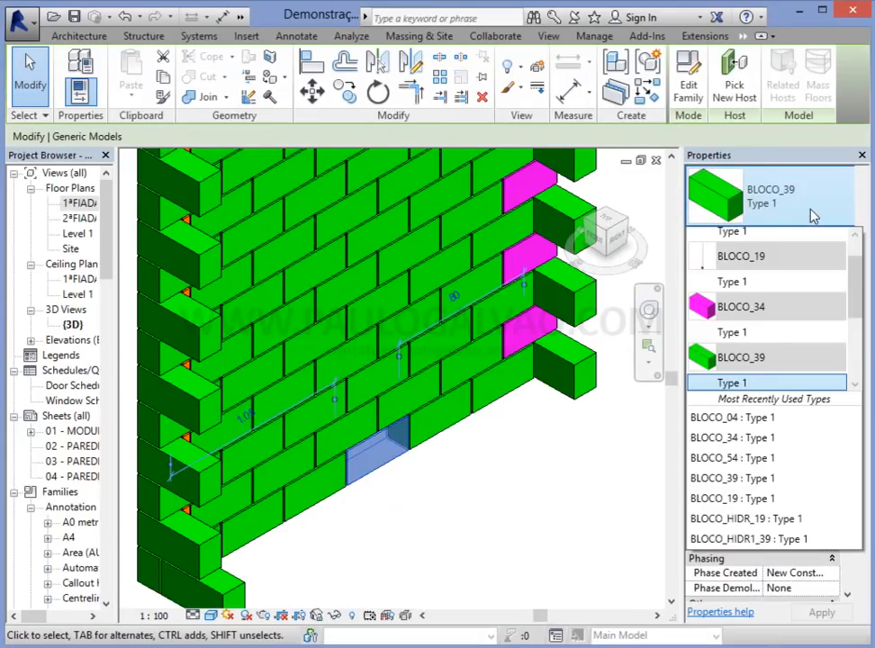
left_click_drag(858, 289, 860, 343)
left_click(796, 354)
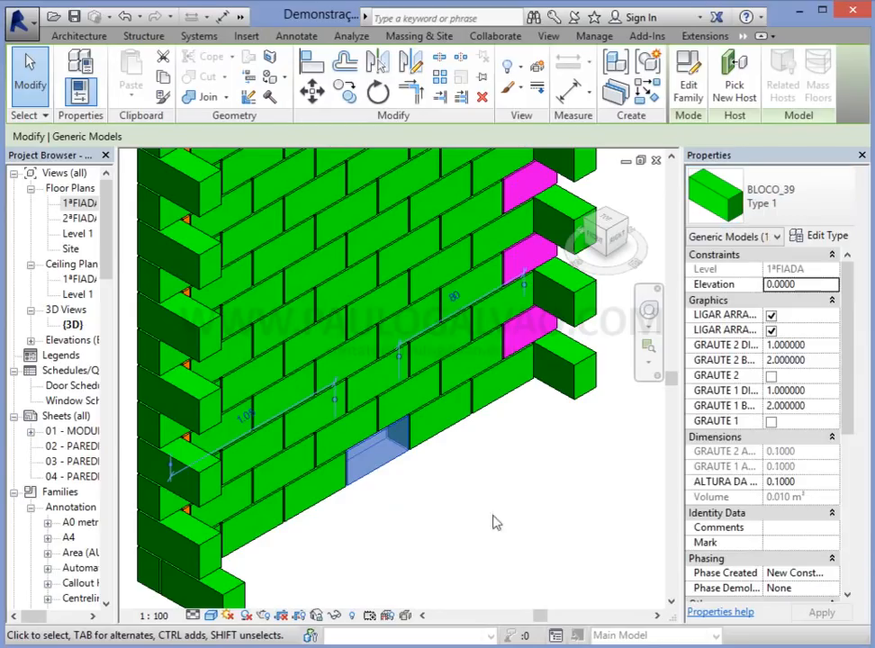
left_click(404, 528)
scroll(405, 517, "up", 3)
middle_click_drag(406, 516, 552, 517, "shift")
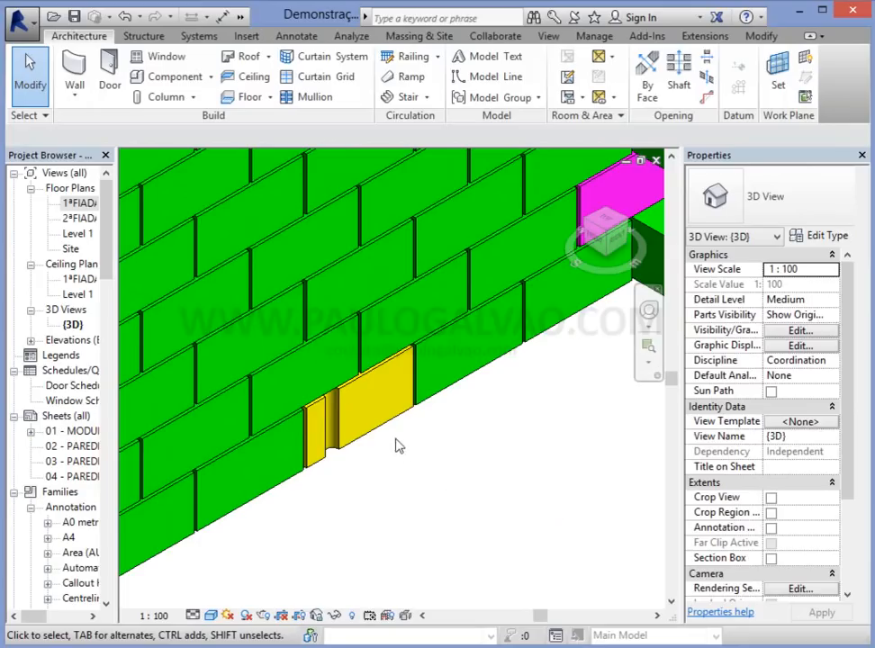
Step: Try turning the yellow BLOCO_HIDR1_39 block so its pipe channel faces the other way, checking both faces of the wall
left_click(379, 434)
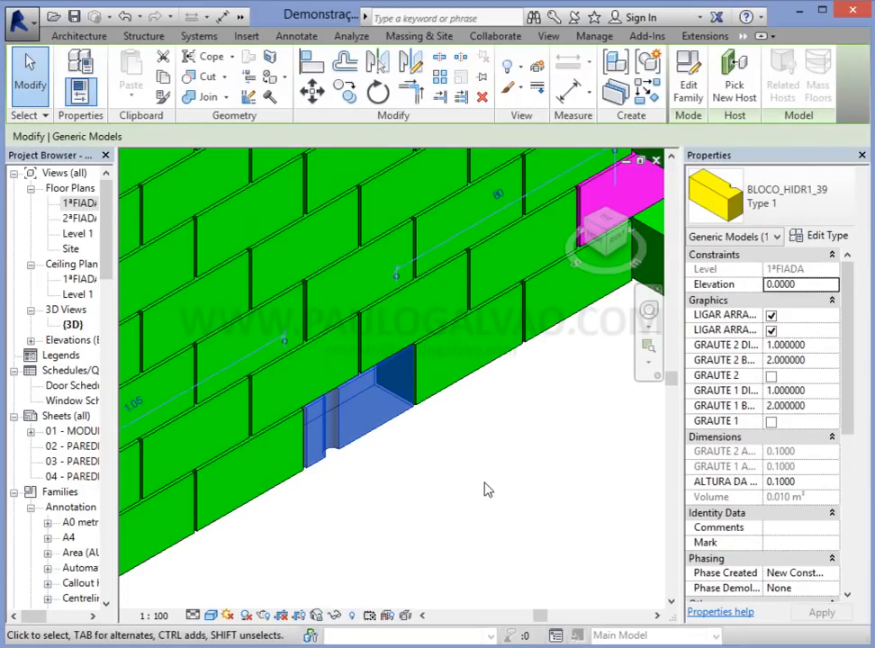
key("space")
key("Escape")
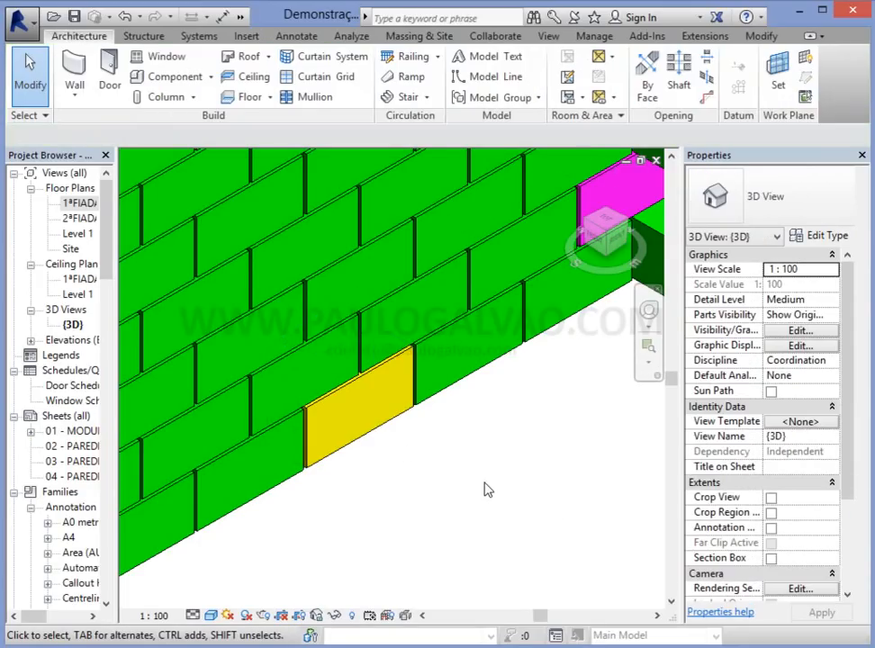
left_click(369, 439)
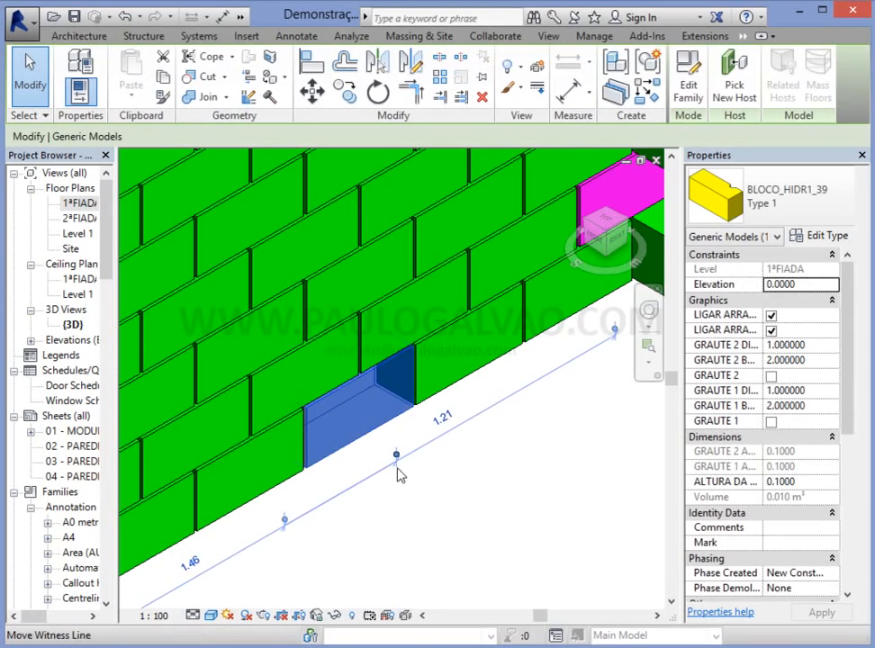
scroll(387, 498, "down", 3)
middle_click_drag(370, 507, 113, 583, "shift")
middle_click_drag(444, 477, 586, 471, "shift")
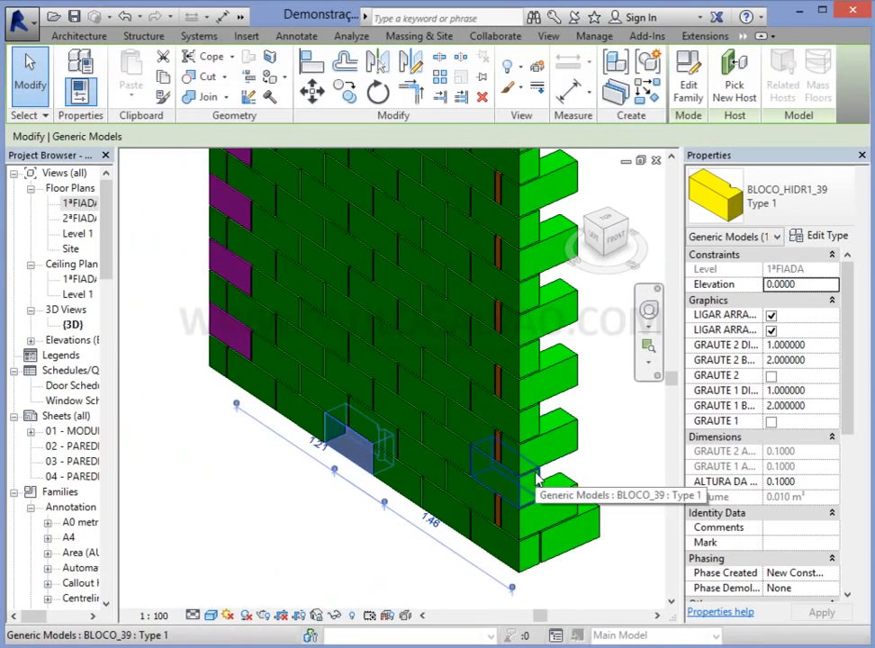
middle_click_drag(496, 496, 297, 571, "shift")
left_click(389, 555)
middle_click_drag(389, 555, 431, 450)
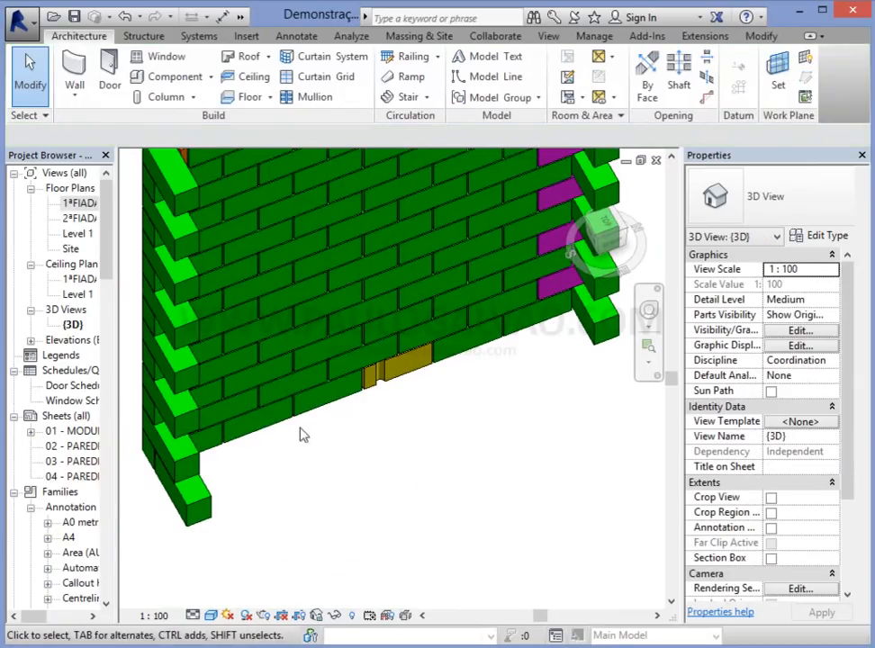
Step: In the Par.01 elevation, match the bottom BLOCO_HIDR1_39 block's type onto the central block of every course above, up to the top
left_click(32, 341)
double_click(77, 355)
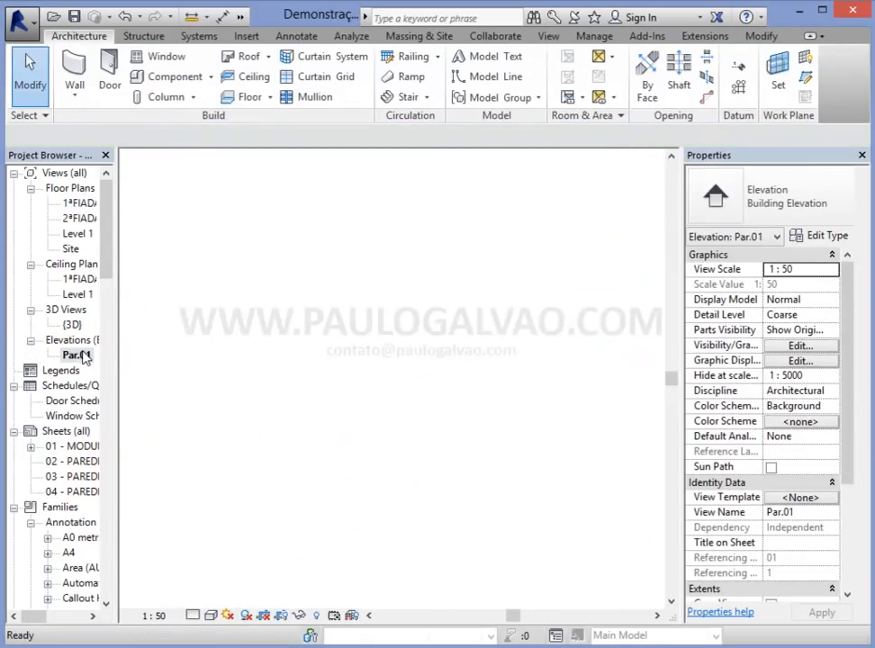
scroll(379, 424, "up", 2)
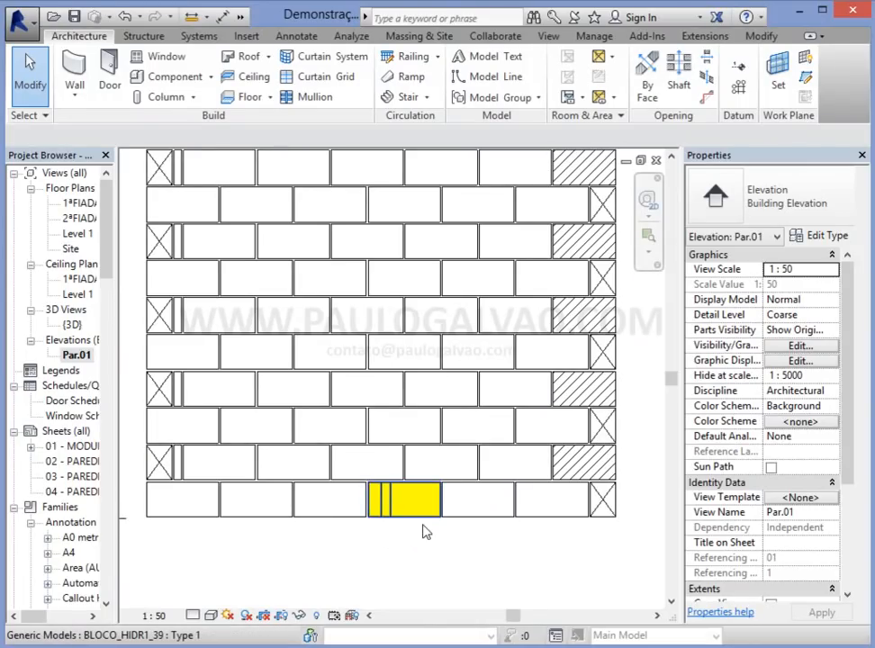
key("m")
key("a")
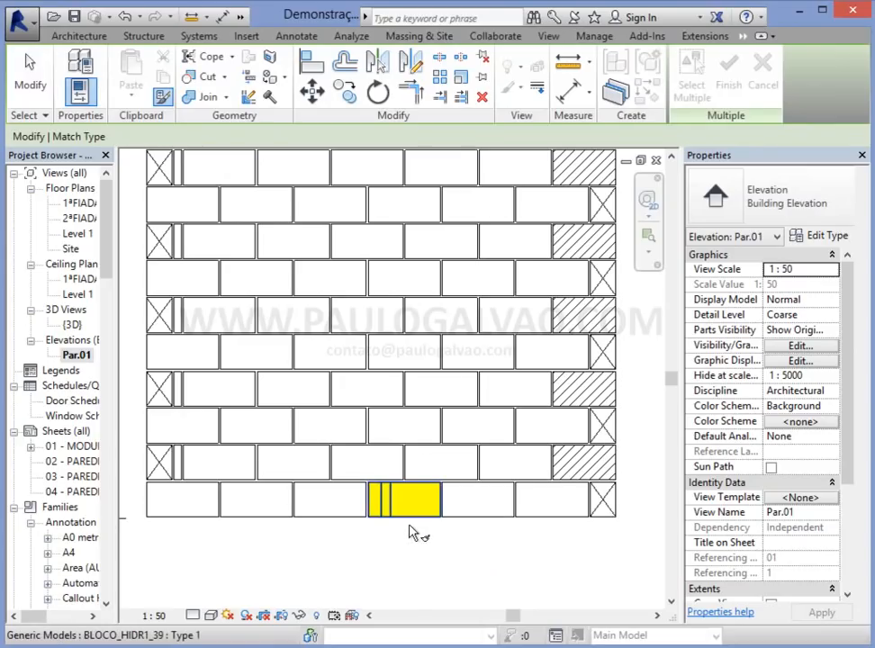
left_click(365, 463)
left_click(403, 428)
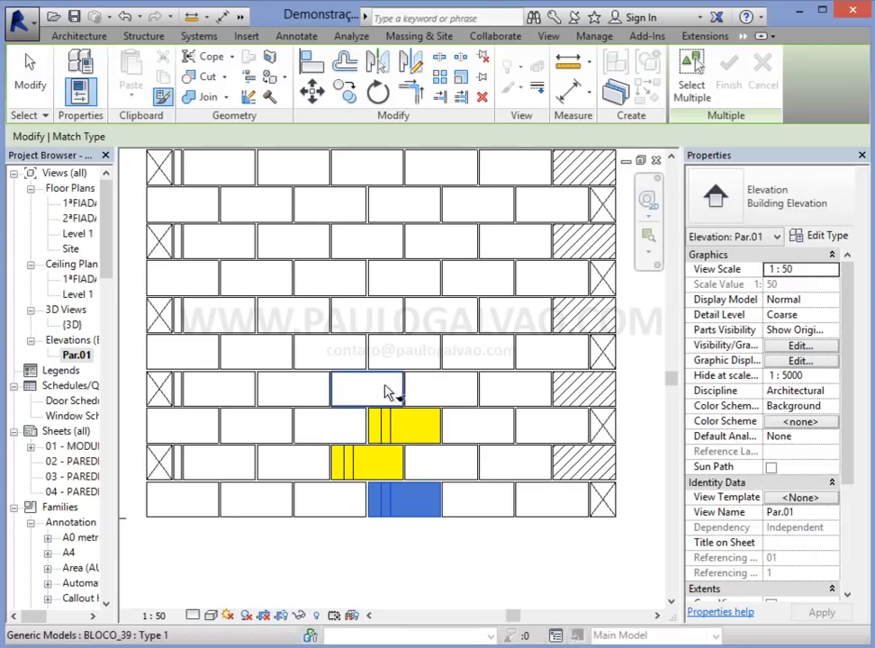
left_click(387, 389)
left_click(404, 353)
left_click(385, 321)
left_click(406, 277)
left_click(388, 248)
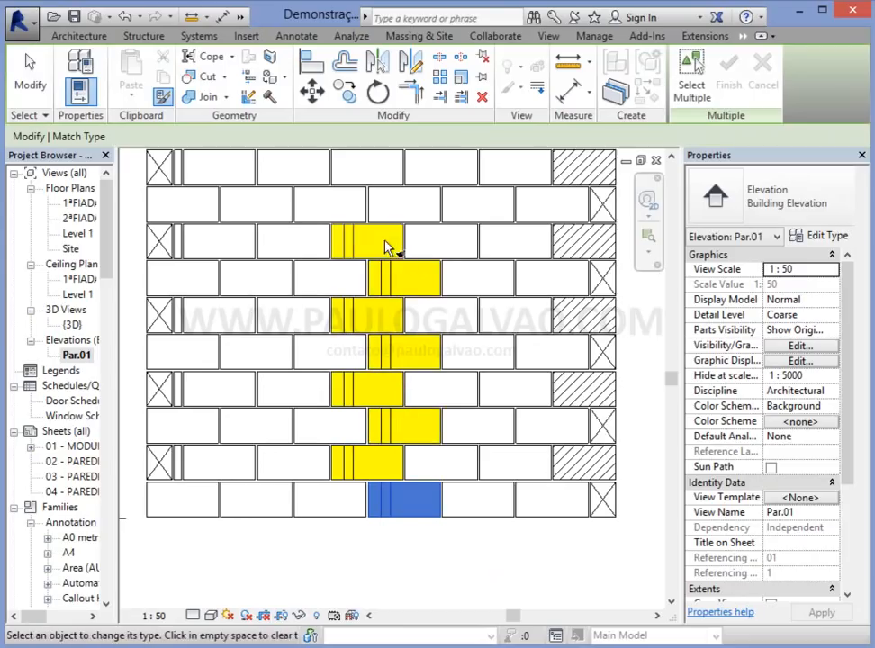
left_click(405, 215)
middle_click_drag(378, 213, 359, 307)
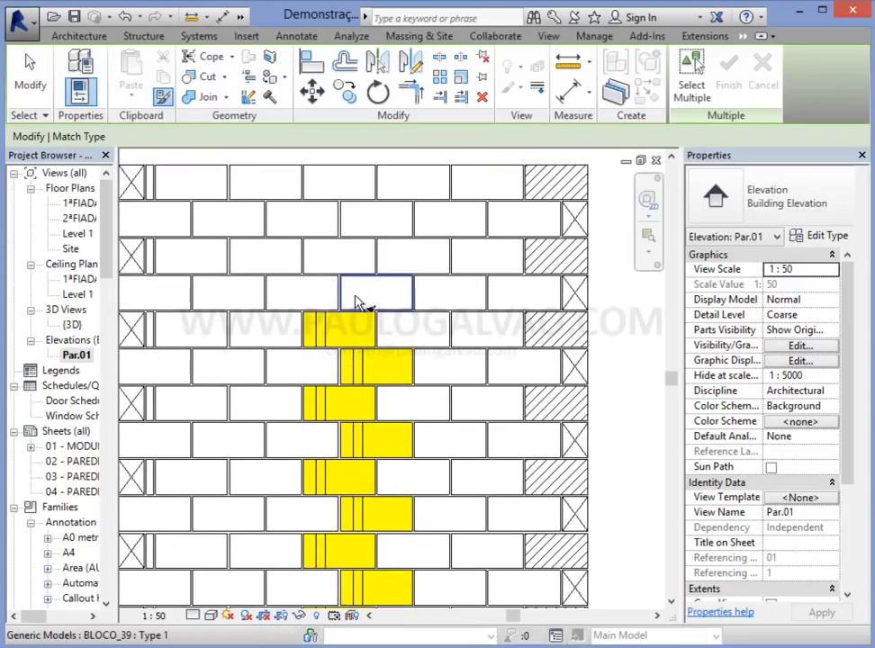
left_click(361, 261)
left_click(362, 227)
left_click(350, 193)
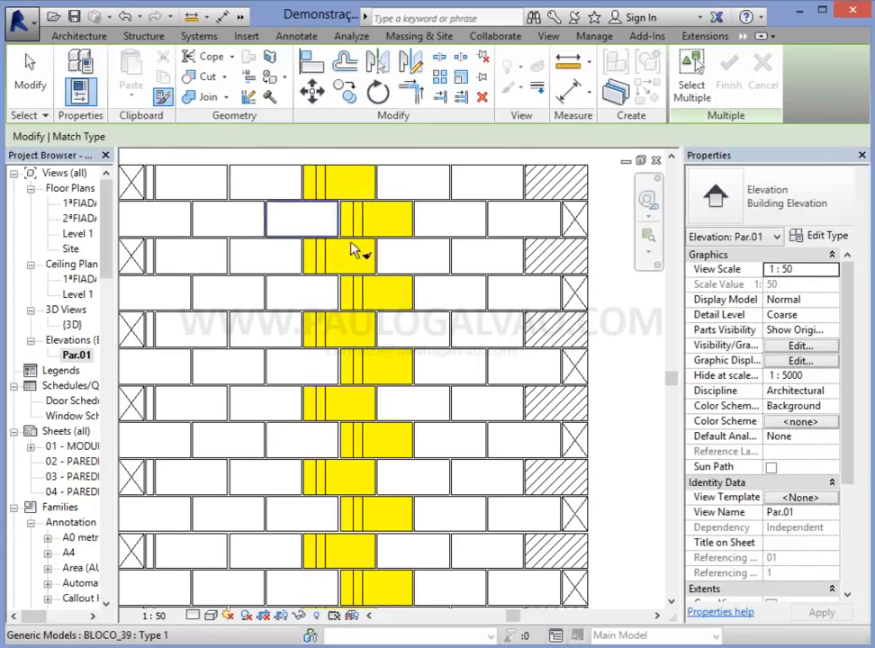
scroll(429, 384, "down", 3)
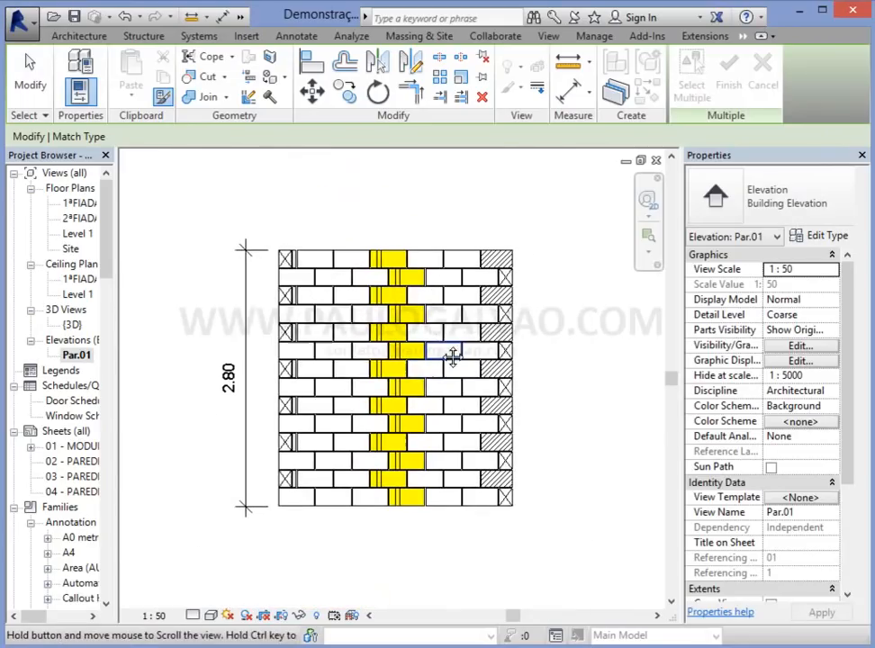
scroll(464, 473, "up", 1)
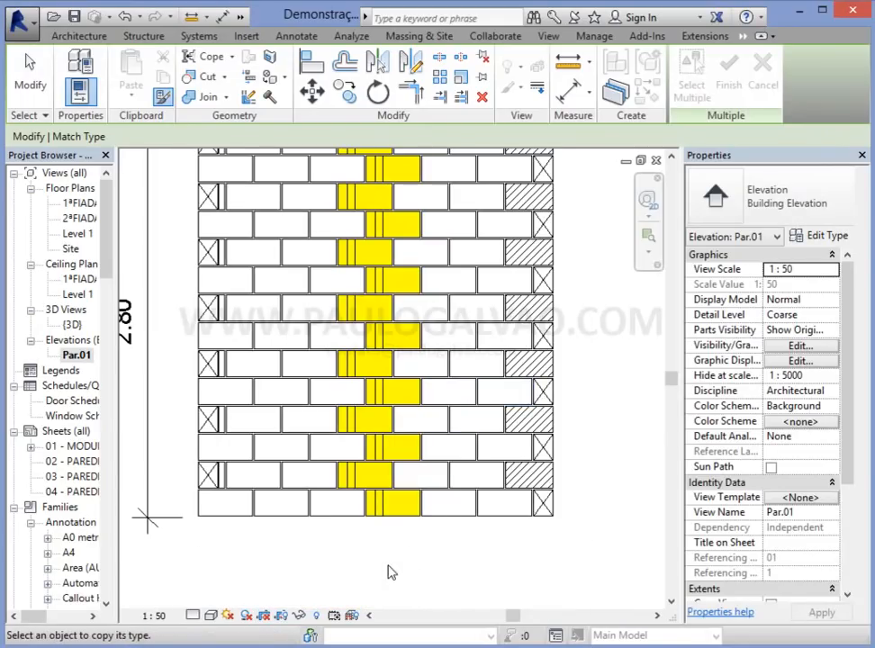
key("Escape")
Step: Flip the BLOCO_HIDR1_39 blocks in all the even courses so their channels line up with those of the odd courses
left_click(366, 479)
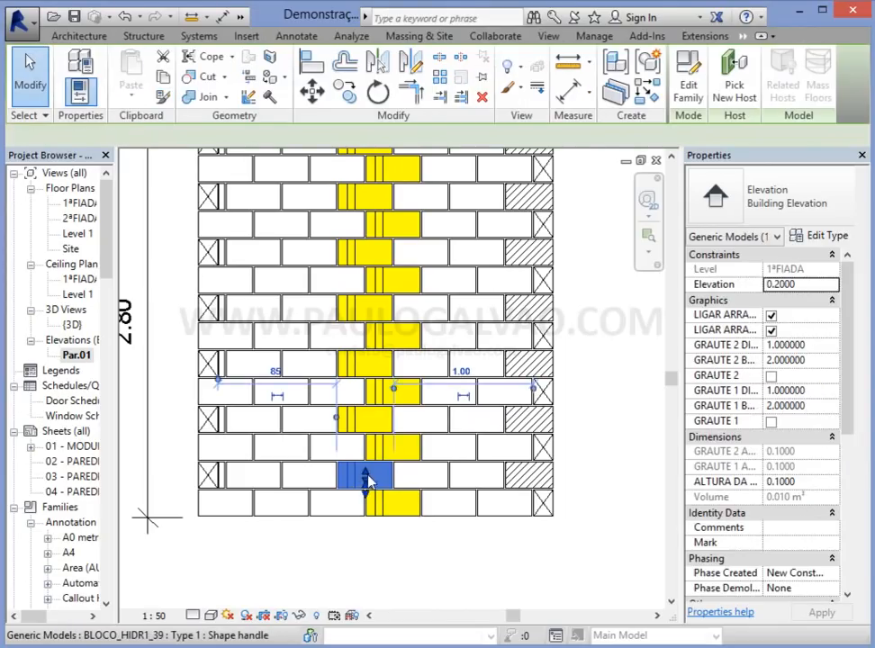
left_click(377, 414, "ctrl")
left_click(378, 364, "ctrl")
left_click(380, 308, "ctrl")
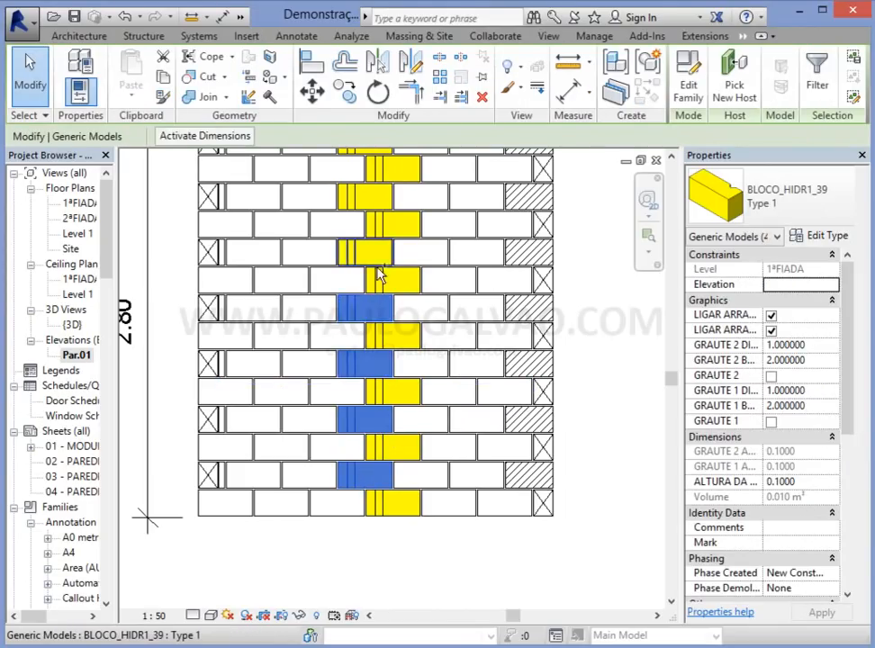
left_click(379, 253, "ctrl")
left_click(365, 202, "ctrl")
middle_click_drag(387, 254, 391, 324)
left_click(375, 219, "ctrl")
left_click(625, 365)
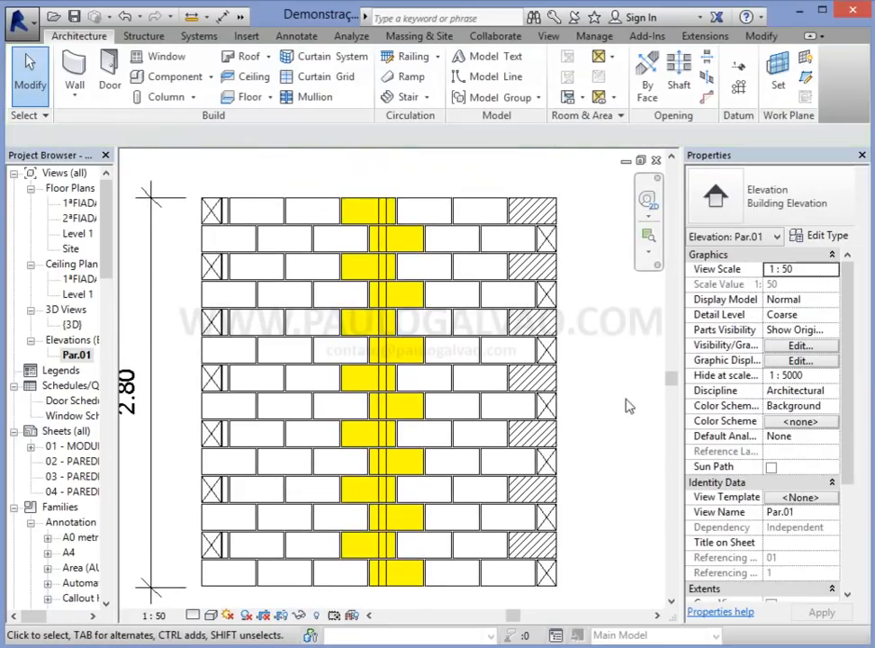
Step: Open the default 3D view and orbit the wall to check the continuous vertical pipe channel through the yellow blocks
middle_click_drag(630, 401, 625, 313)
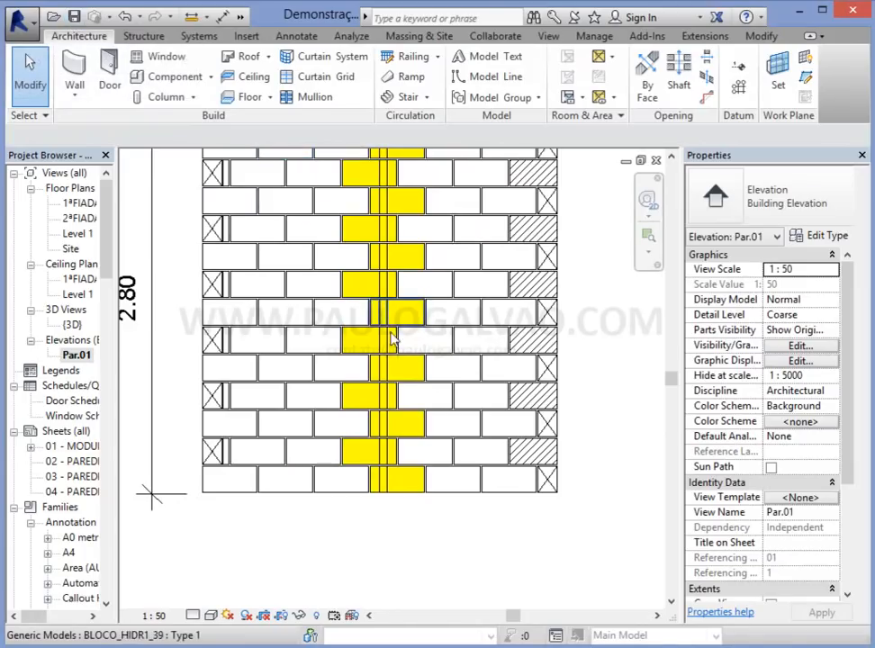
scroll(401, 389, "down", 2)
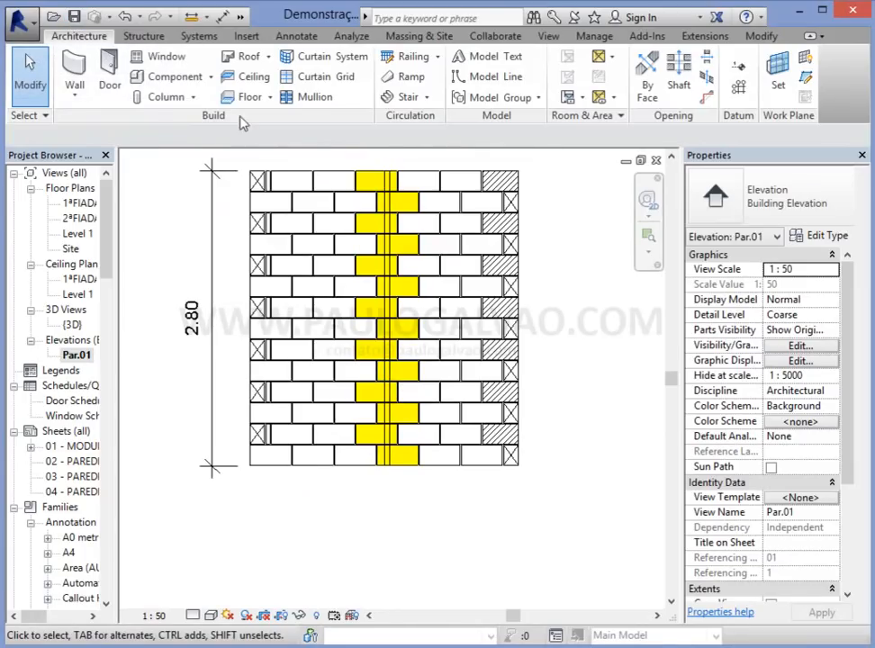
left_click(241, 18)
left_click(117, 39)
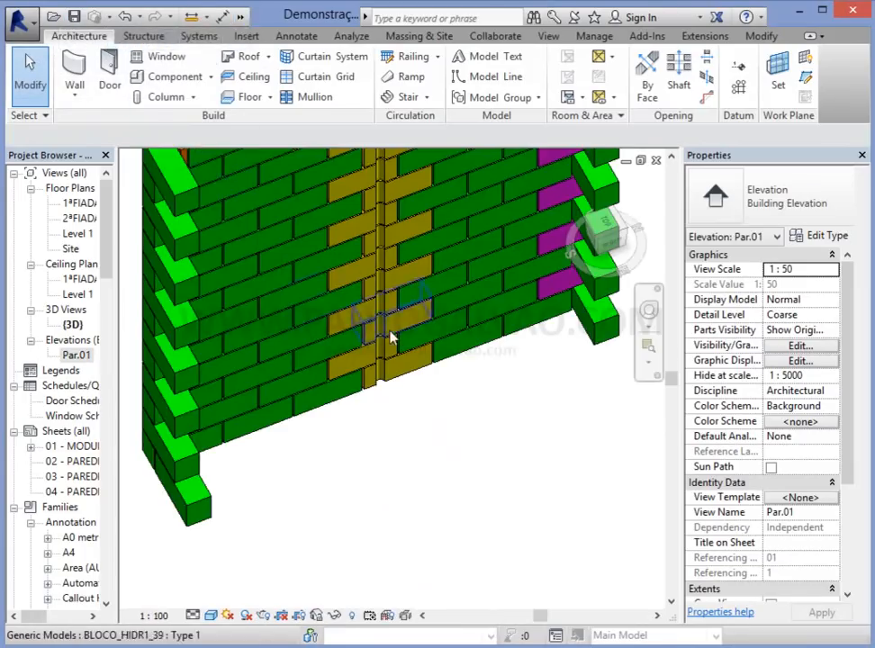
middle_click_drag(412, 334, 442, 461, "shift")
middle_click_drag(486, 570, 502, 544)
scroll(500, 545, "down", 1)
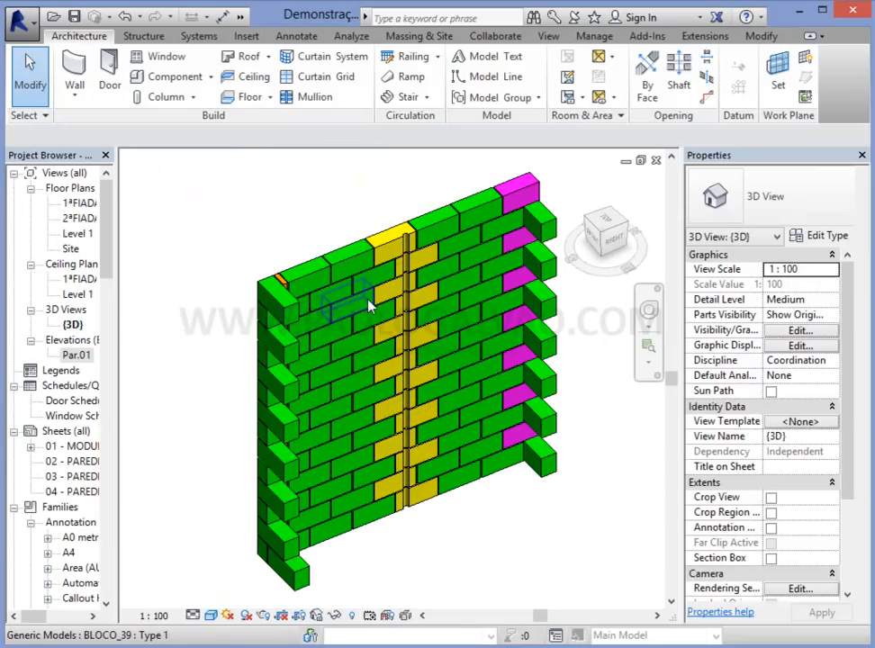
middle_click_drag(487, 500, 453, 509, "shift")
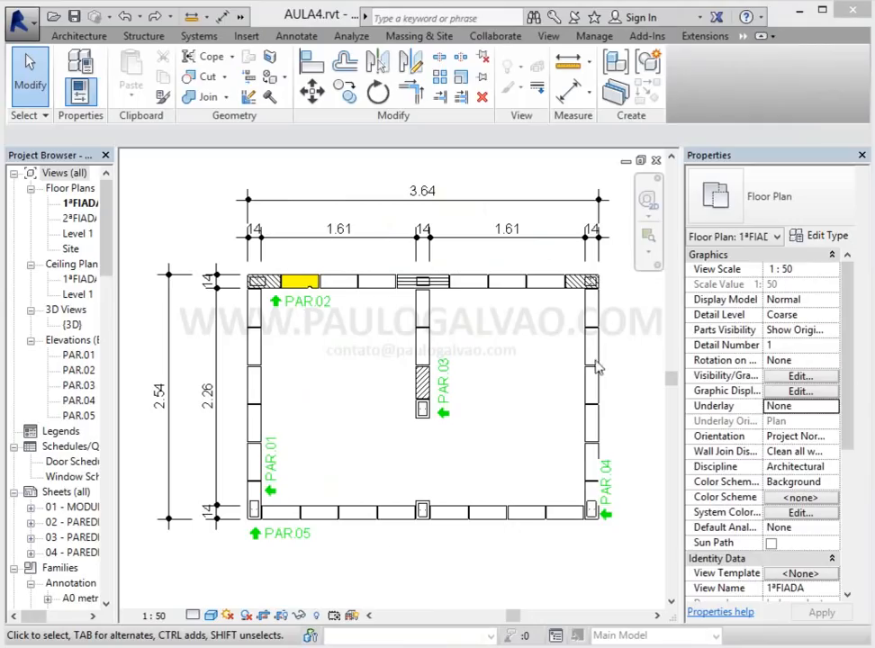
Step: In the AULA4.rvt project, compare the 2ªFIADA and 1ªFIADA floor plans and review the 1ªFIADA view range settings without changing them
double_click(80, 217)
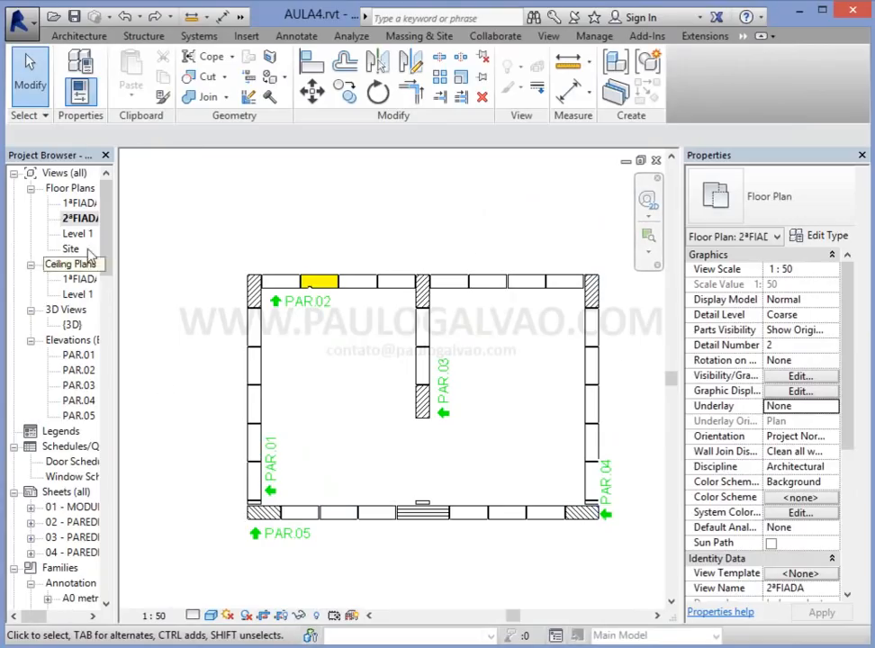
double_click(83, 205)
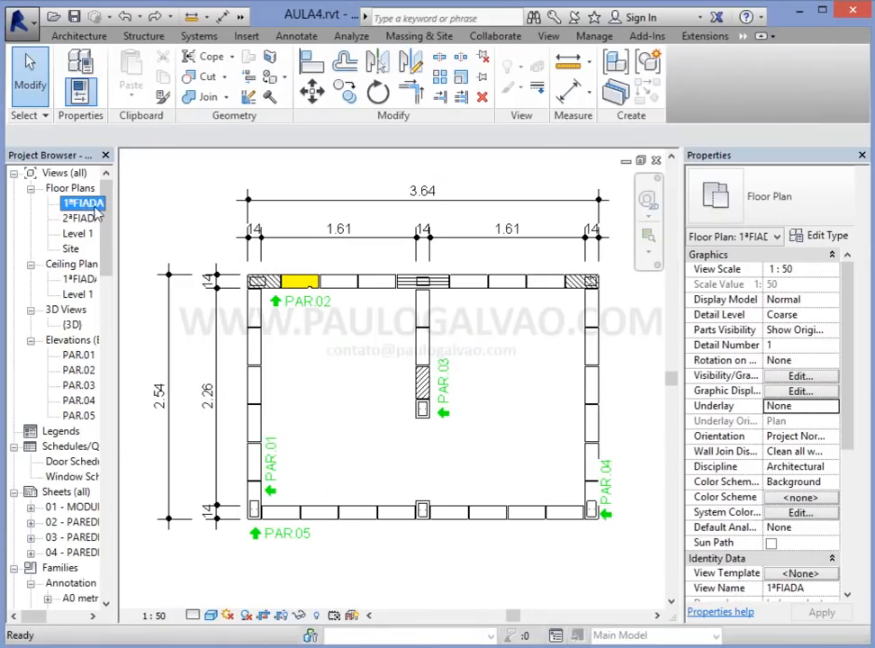
left_click_drag(848, 338, 857, 483)
left_click(813, 484)
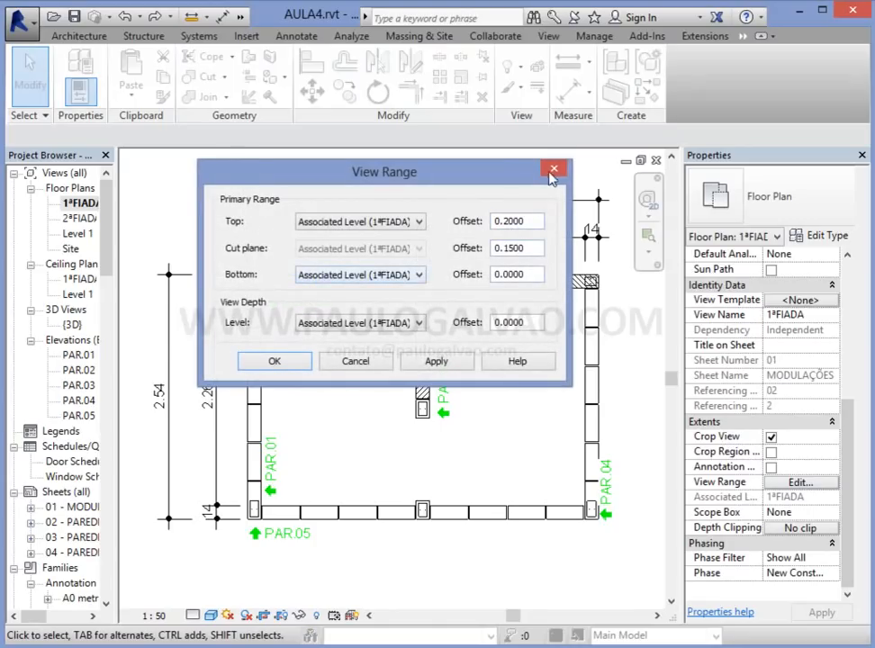
left_click(554, 170)
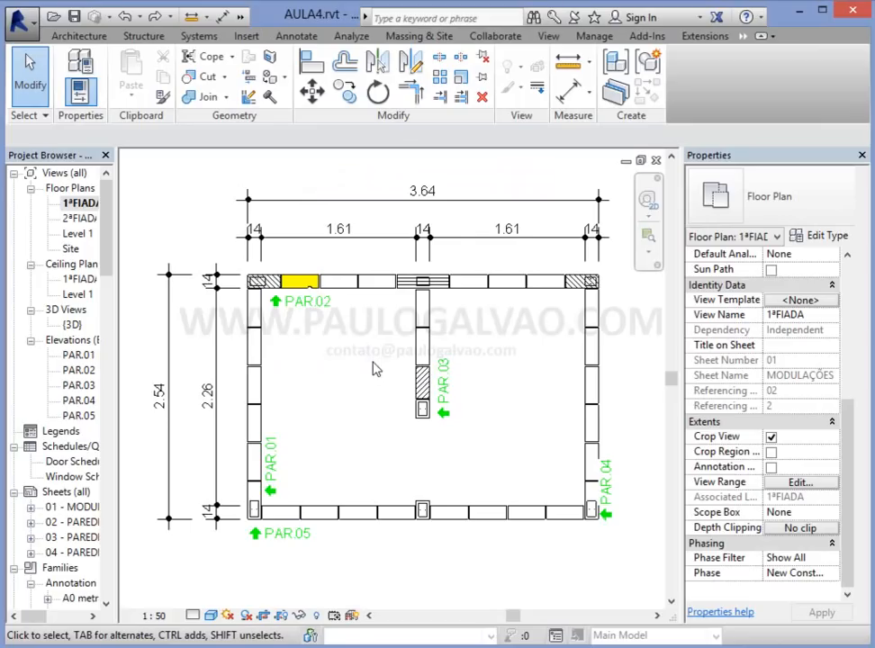
Step: Examine the grouted corner block where walls PAR.01 and PAR.05 meet in the 1ªFIADA plan
middle_click_drag(312, 441, 342, 386)
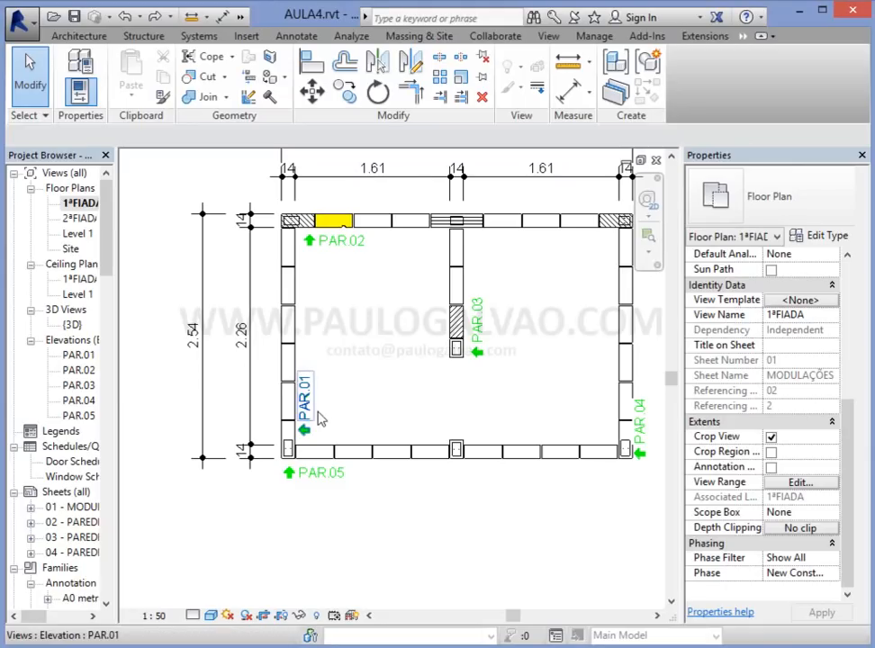
scroll(306, 431, "up", 6)
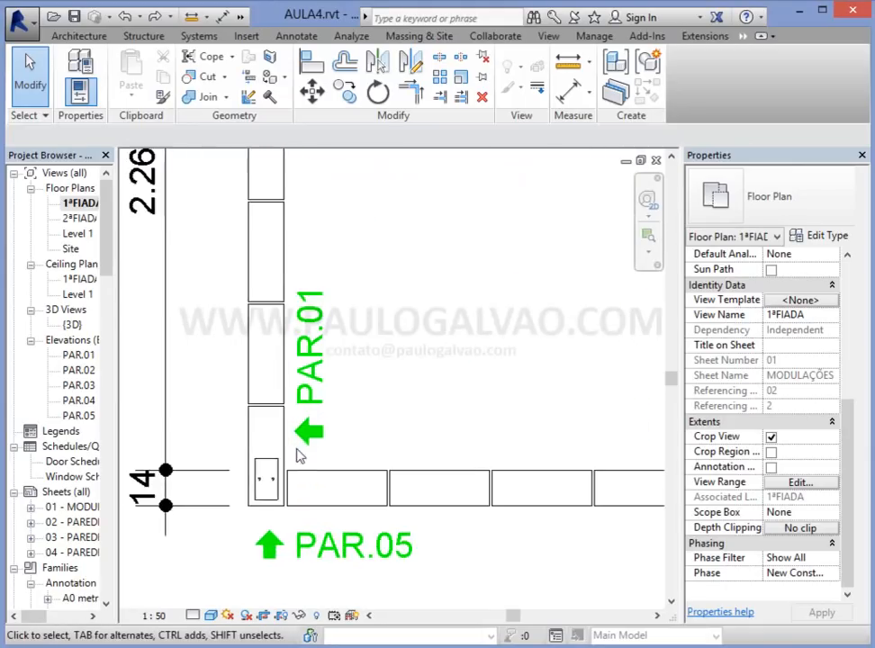
middle_click_drag(281, 483, 304, 284)
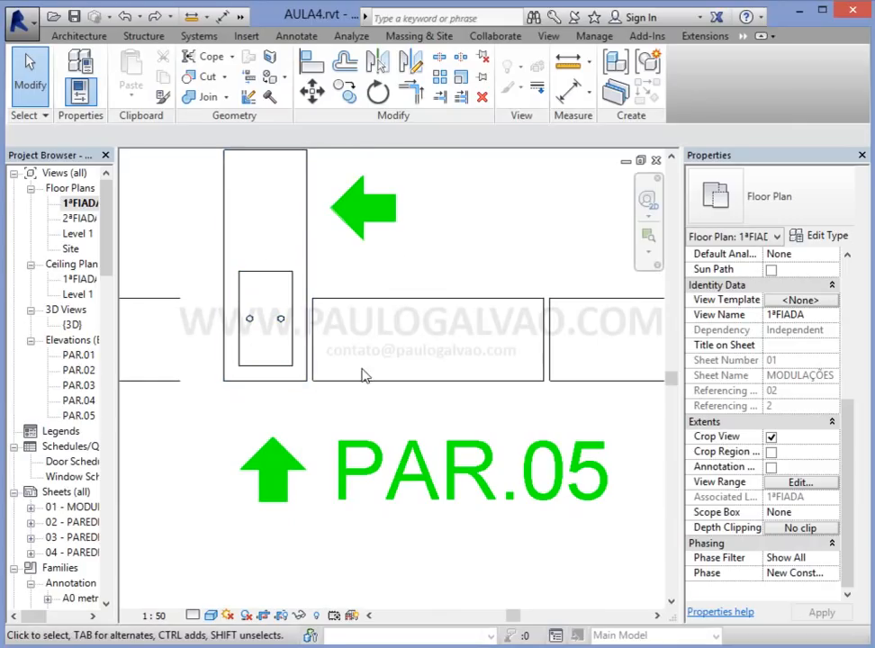
Step: Select a BLOCO_39 block in the PAR.01 wall of the 1ªFIADA plan and turn on its GRAUTE 1 option
scroll(381, 269, "down", 3)
middle_click_drag(342, 238, 343, 551)
middle_click_drag(376, 302, 402, 337)
scroll(351, 263, "down", 1)
scroll(343, 342, "up", 3)
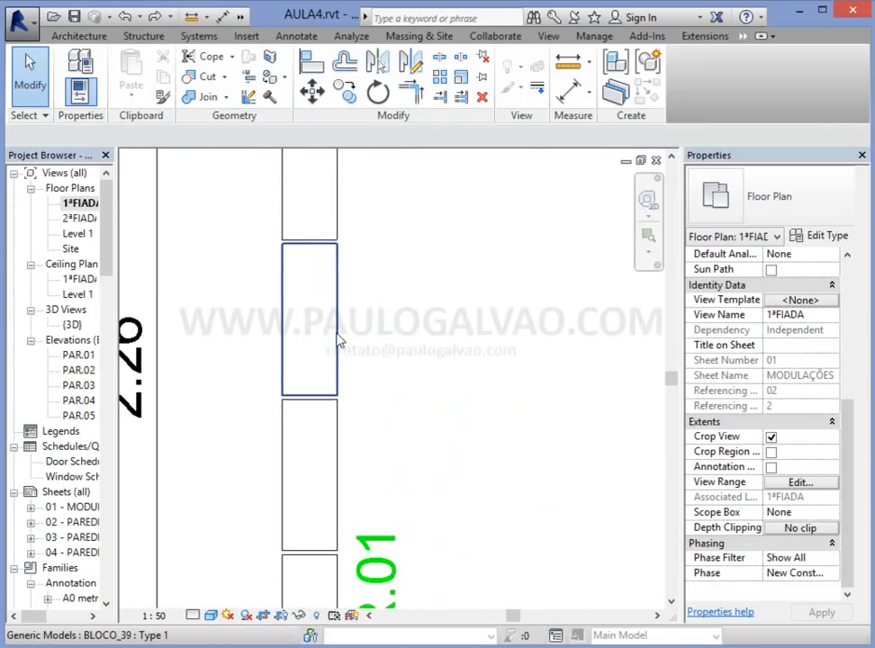
left_click(336, 338)
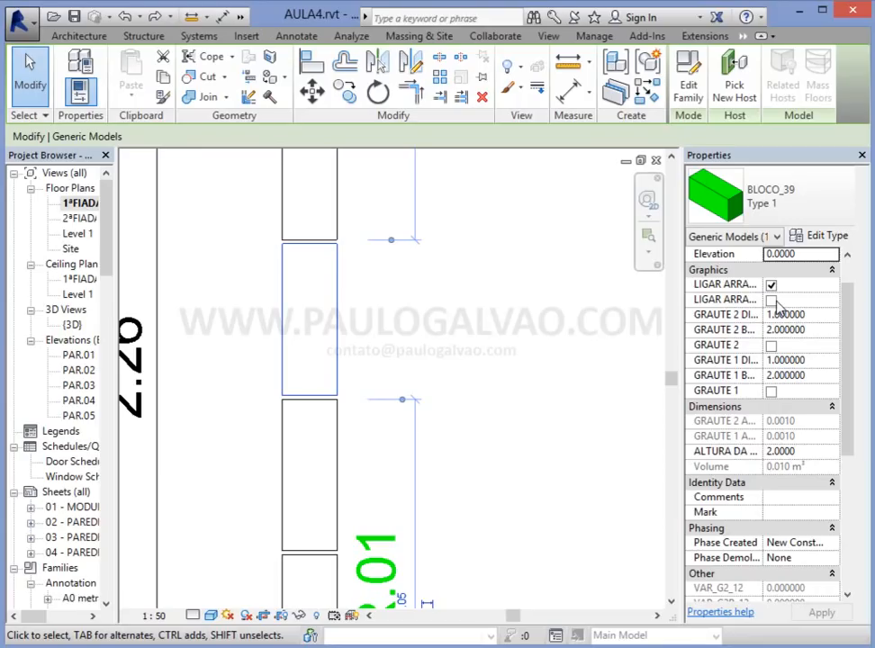
left_click(771, 392)
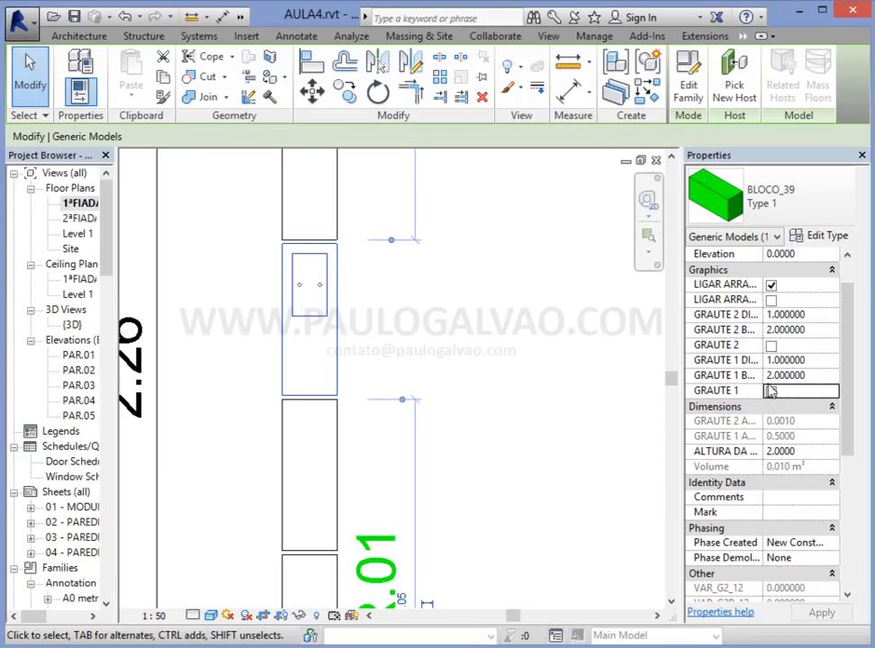
Step: Try the grout in the block's other cell by switching from GRAUTE 1 to GRAUTE 2, and return to GRAUTE 1
left_click(771, 392)
left_click(772, 346)
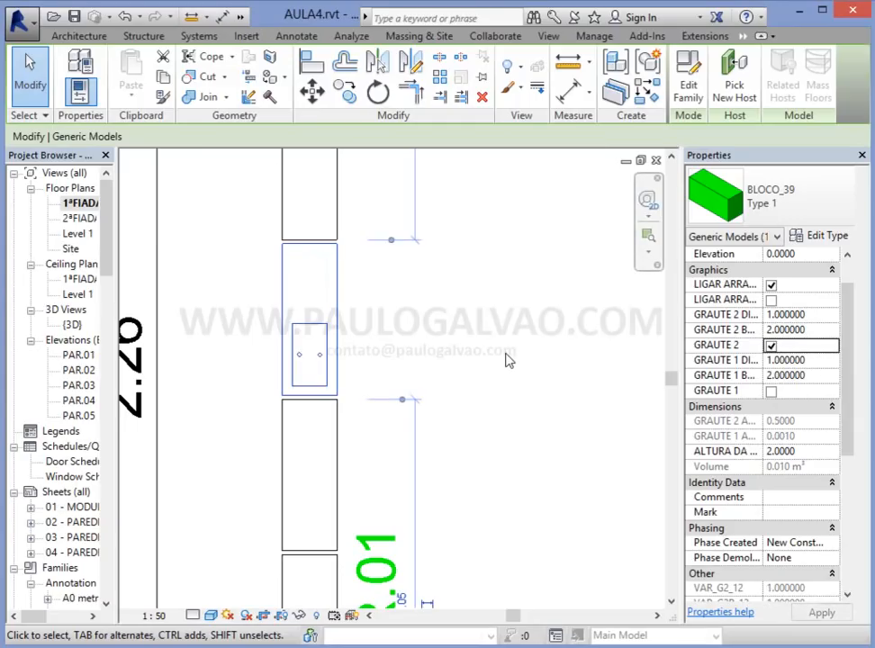
left_click(772, 346)
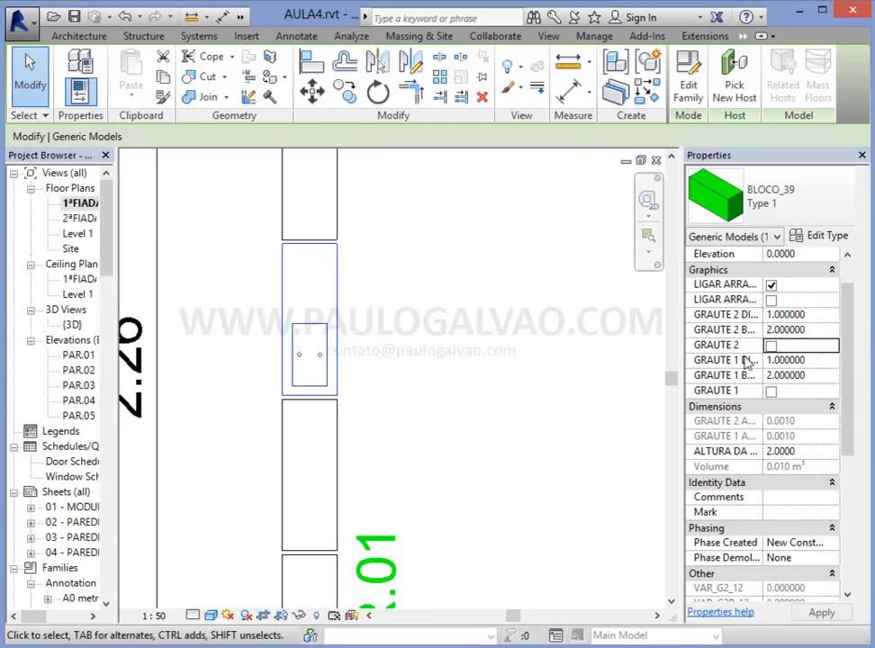
left_click(772, 392)
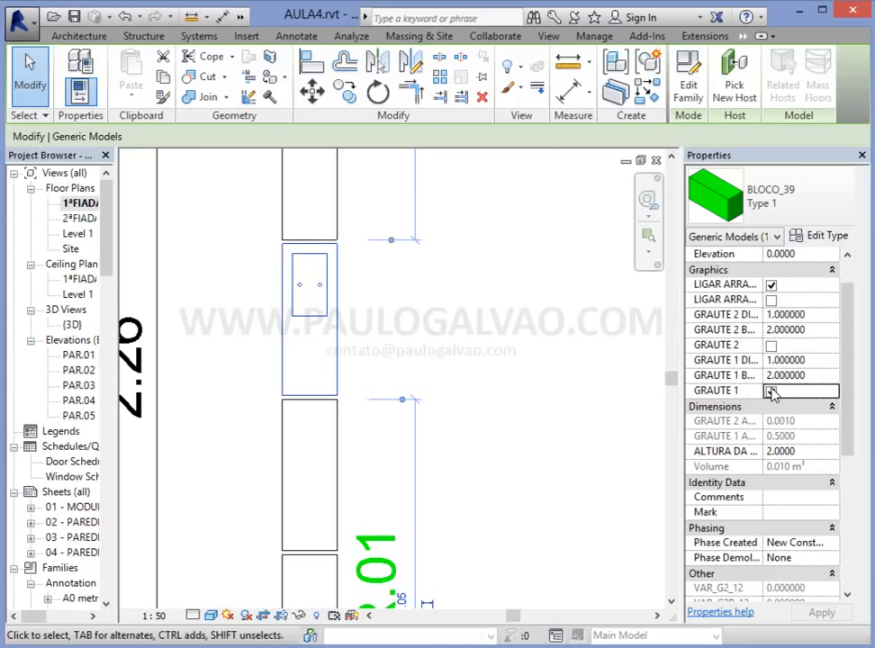
Step: Test the GRAUTE 1 bar count of the selected block with the values 1, 2, 3, 0 and again 1
left_click(822, 377)
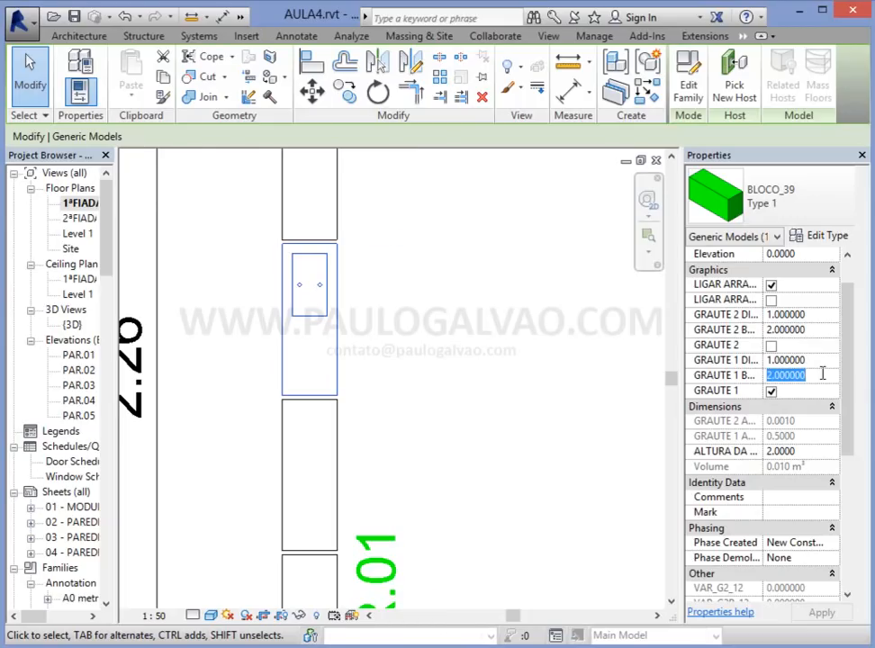
type("1")
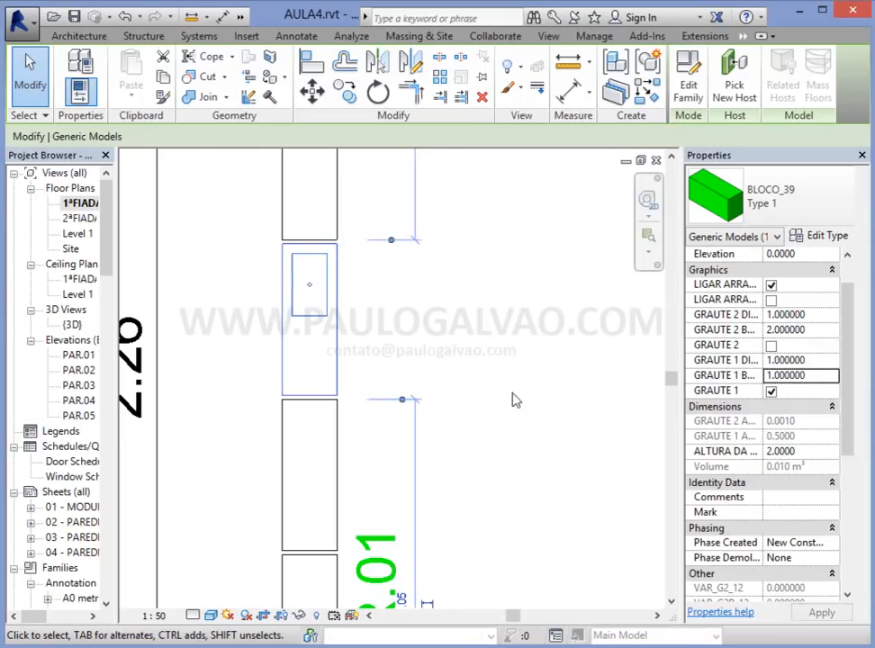
left_click(810, 376)
type("2")
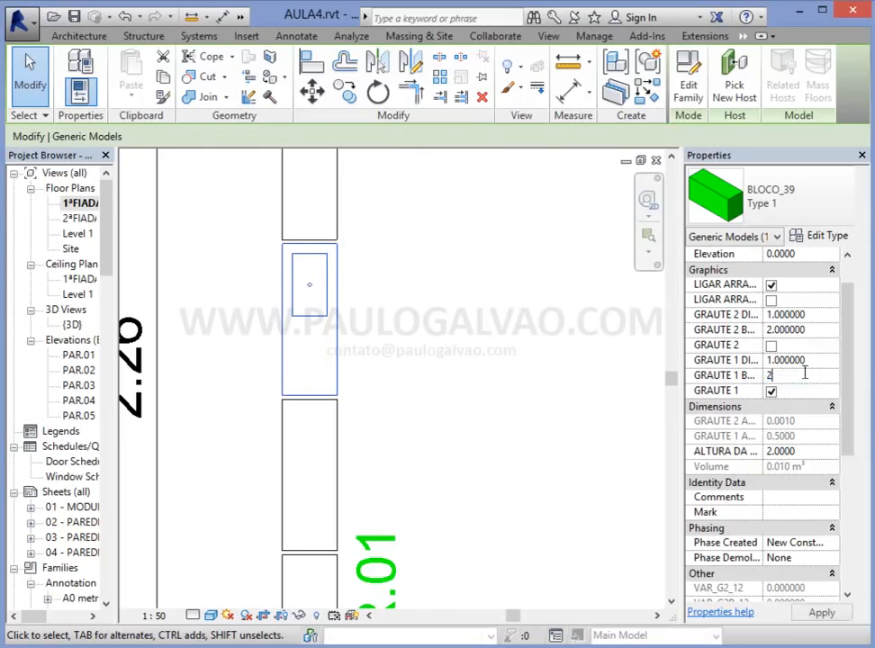
left_click(817, 377)
type("3")
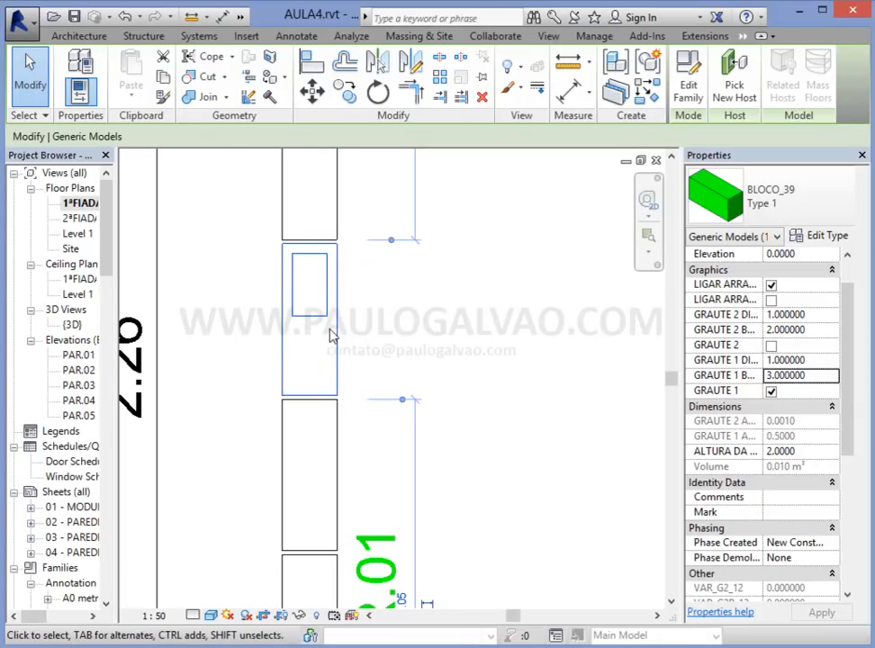
left_click(793, 376)
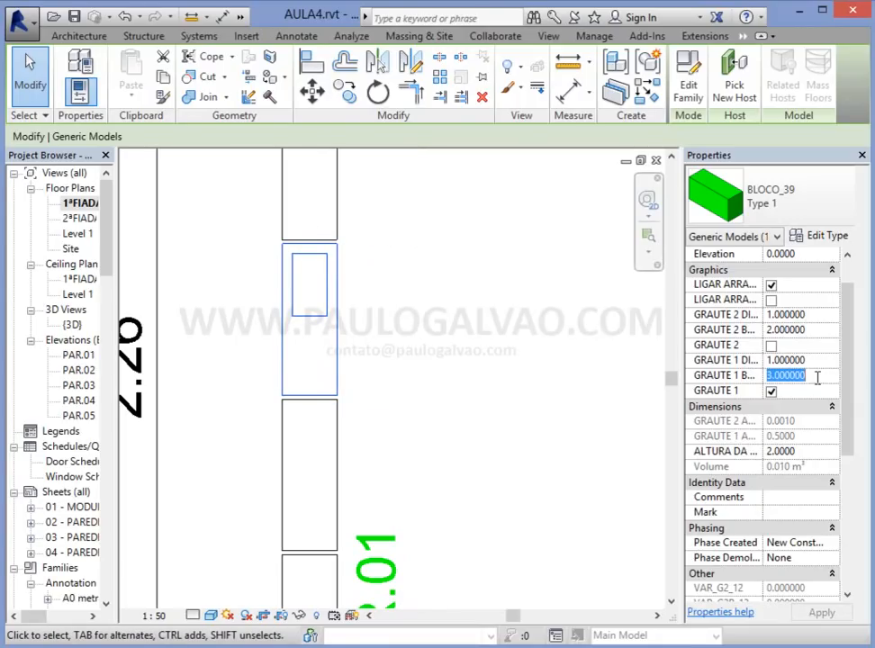
type("0")
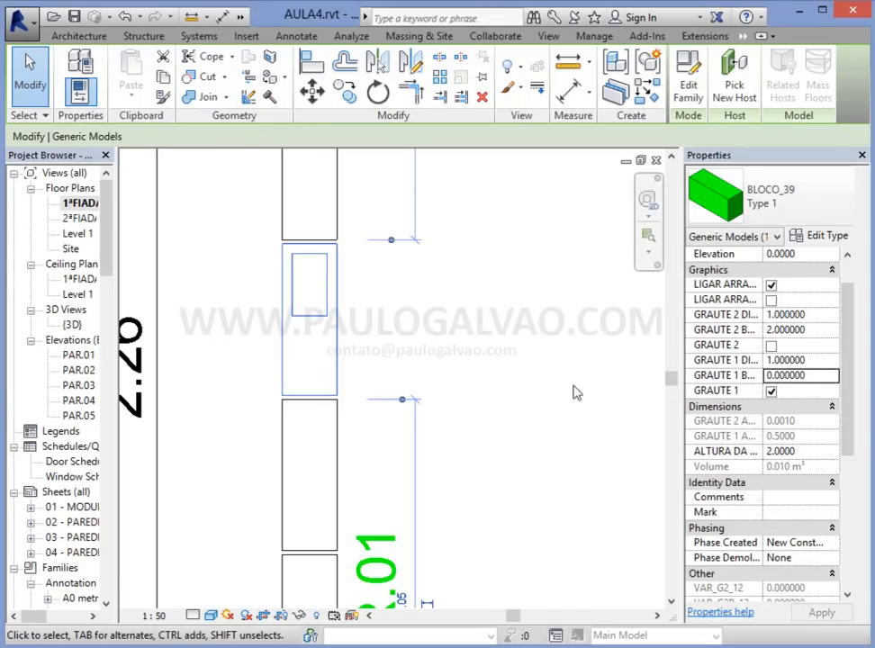
left_click(823, 375)
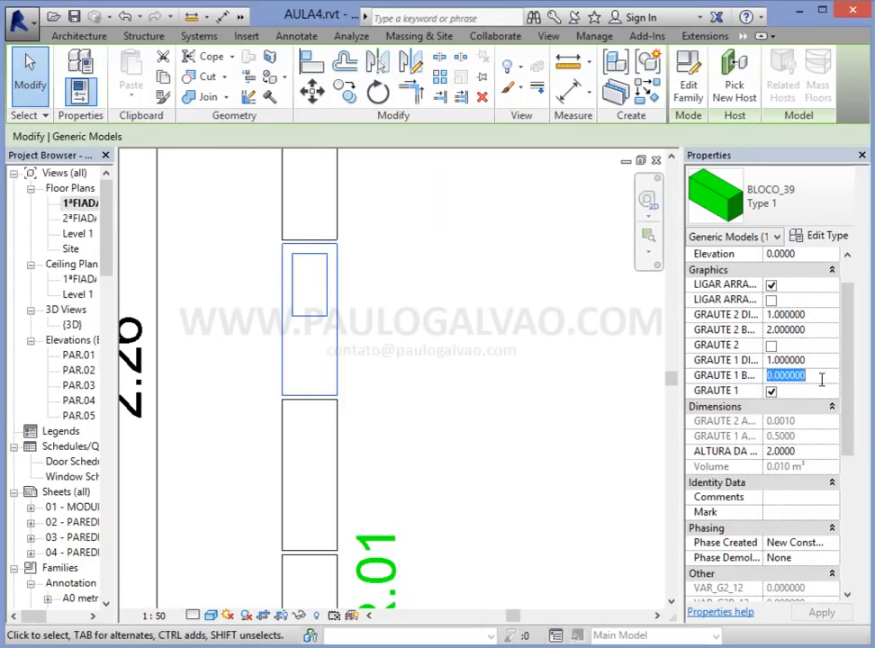
type("1")
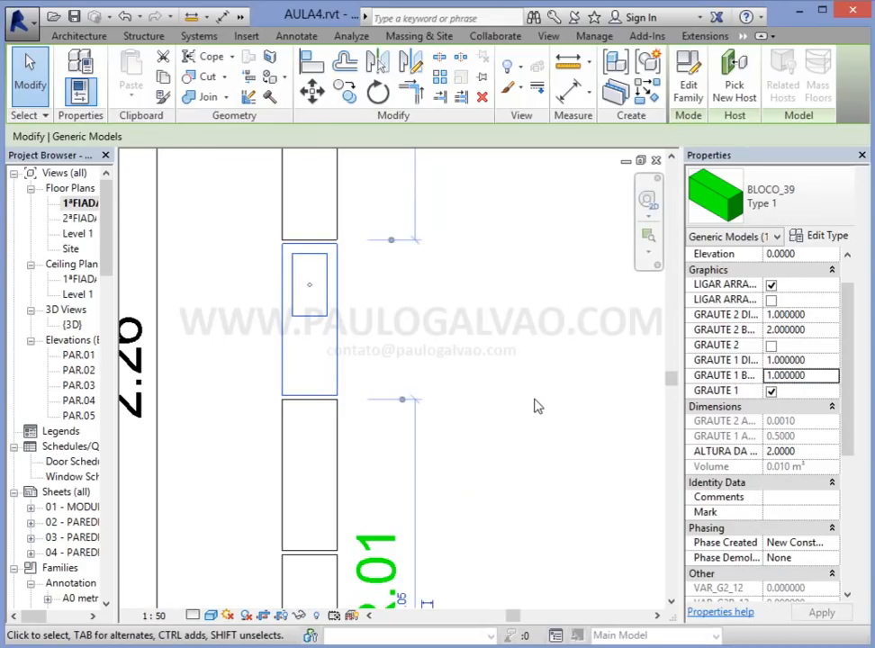
Step: Turn on GRAUTE 2 for the selected block and set its bar count to 1
left_click(771, 346)
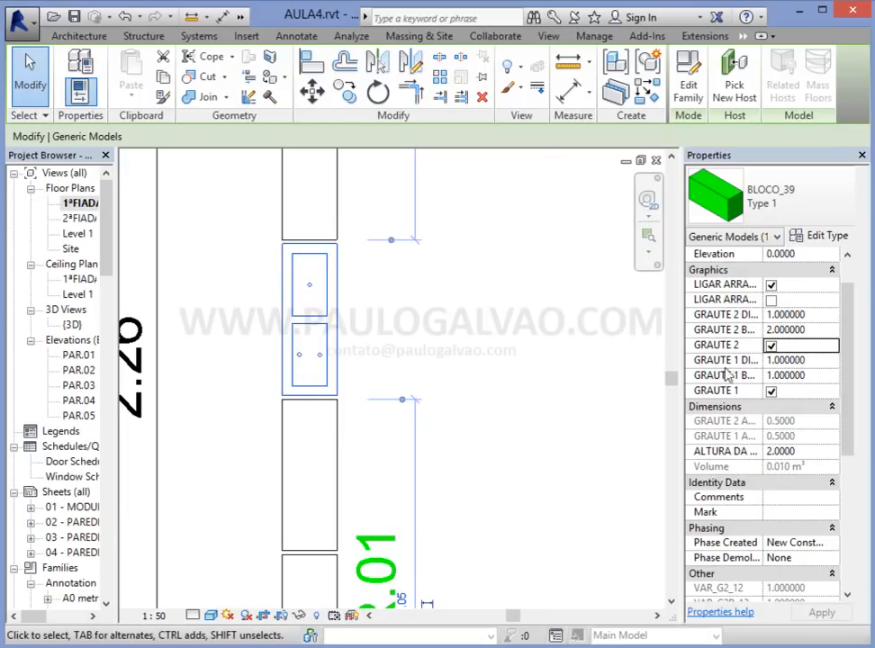
left_click(811, 331)
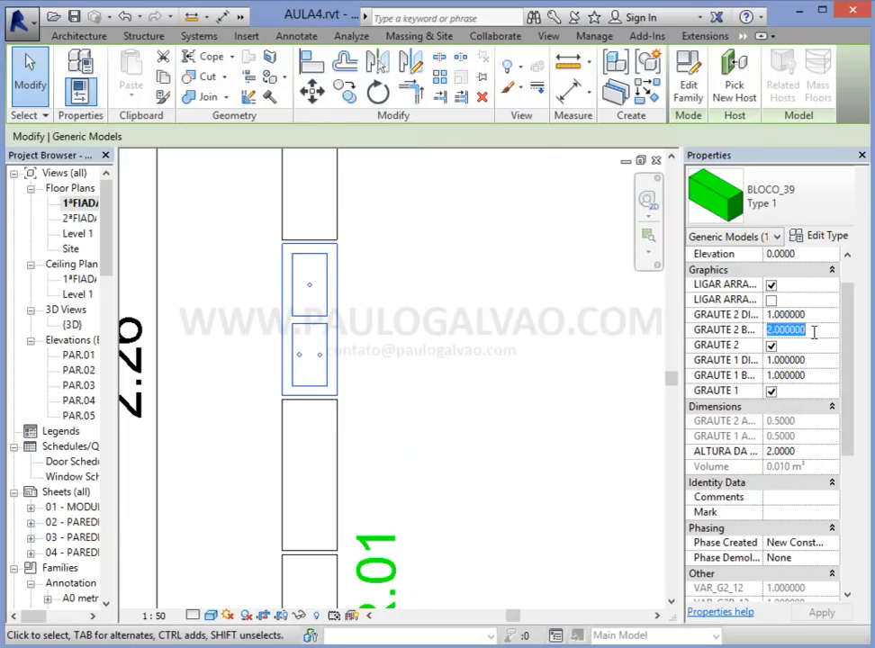
type("1")
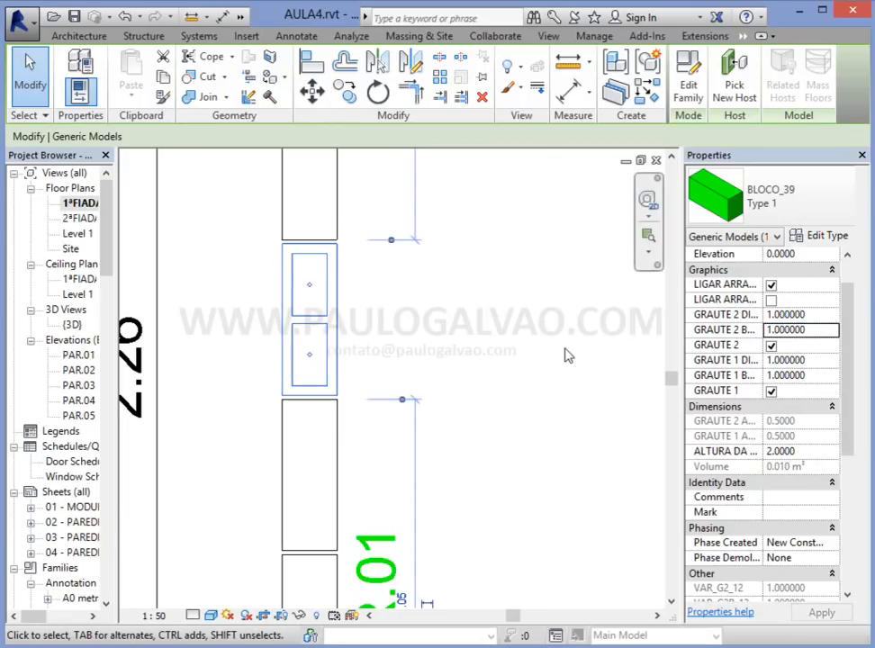
Step: Set the bar counts of both GRAUTE 2 and GRAUTE 1 to 2 and deselect the block
left_click(815, 331)
type("2")
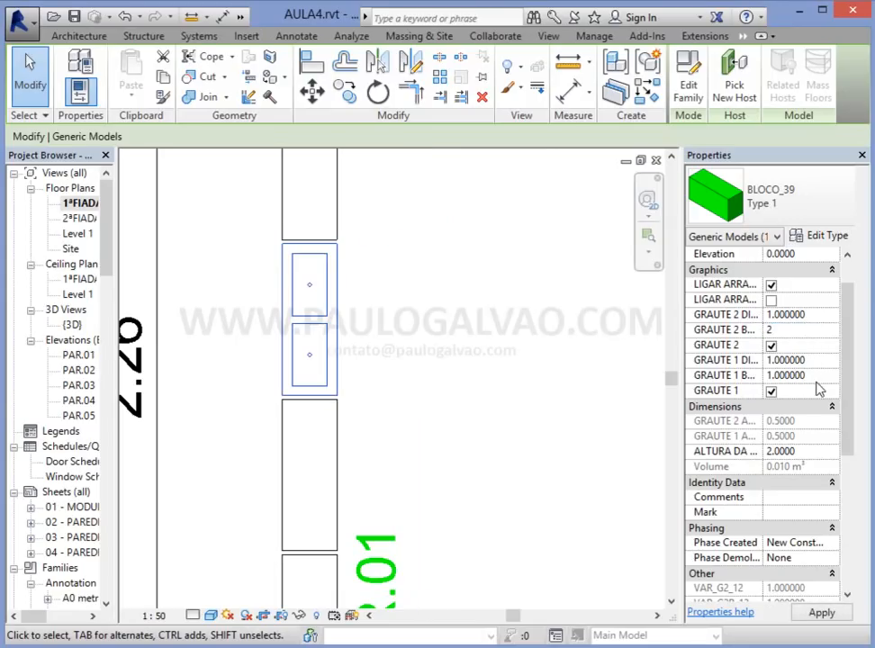
left_click(816, 374)
type("2")
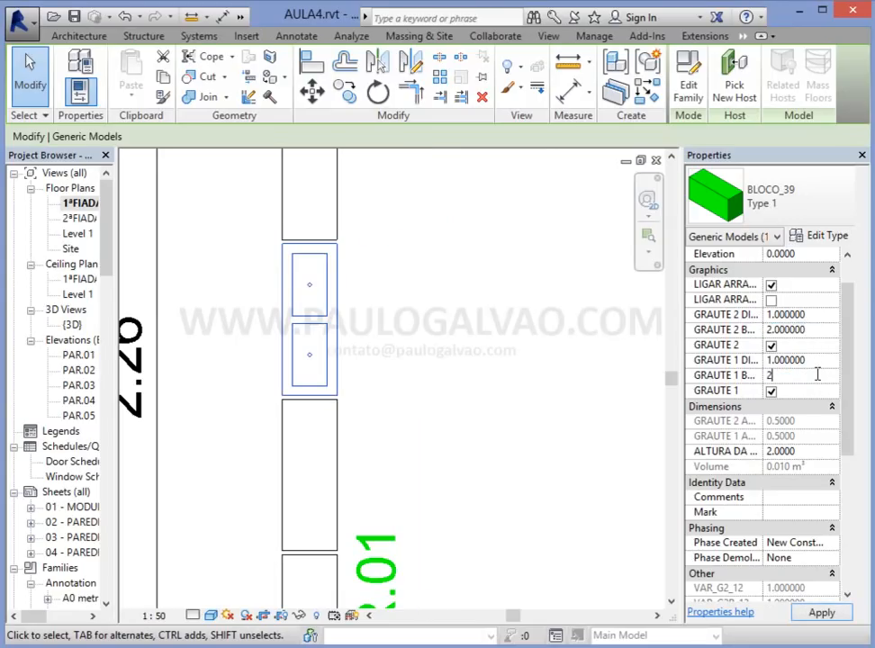
left_click(569, 381)
Step: Open the PAR.01 elevation from its green marker in the 1ªFIADA plan
scroll(400, 341, "down", 3)
mouse_move(406, 328)
middle_mouse_down()
mouse_move(442, 292)
mouse_move(408, 429)
mouse_move(359, 419)
mouse_move(230, 442)
mouse_move(449, 368)
middle_mouse_up()
scroll(388, 250, "up", 4)
middle_click_drag(458, 449, 461, 171)
middle_click_drag(422, 439, 428, 279)
scroll(459, 298, "down", 1)
middle_click_drag(493, 319, 453, 274)
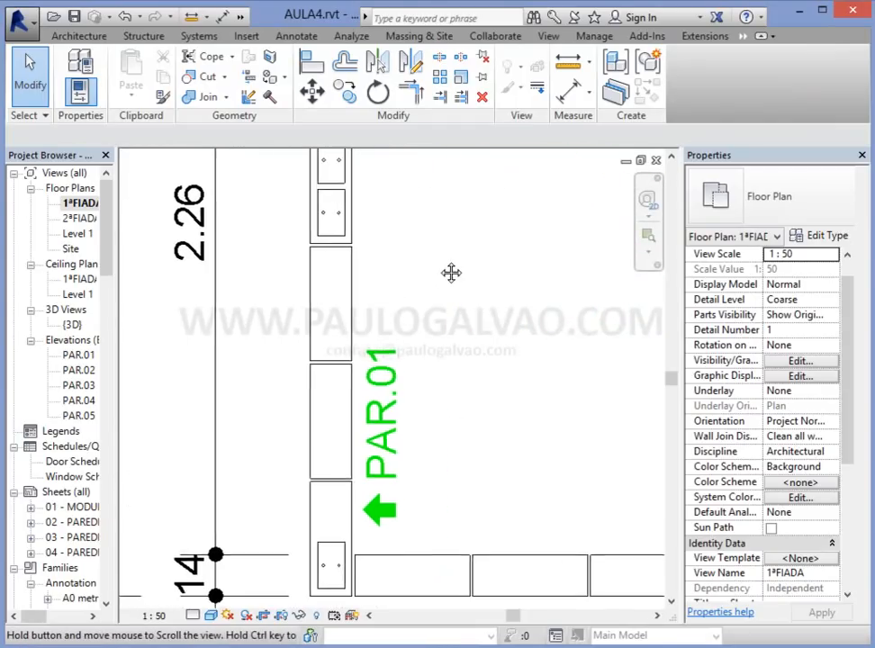
double_click(380, 518)
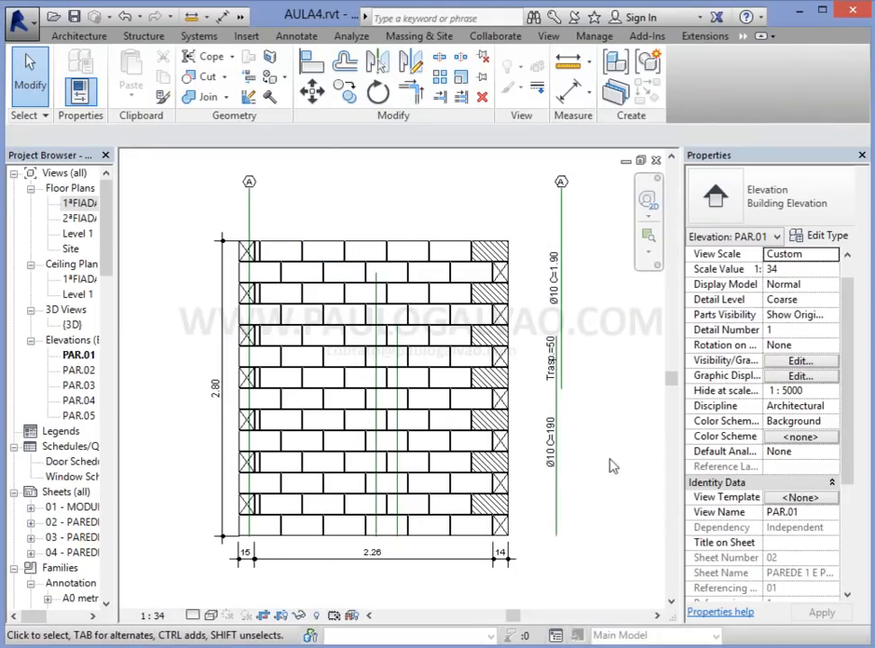
Step: Select the grouted BLOCO_39 block in the lowest course of the PAR.01 elevation and set its ALTURA parameter to 2.8
scroll(416, 442, "up", 4)
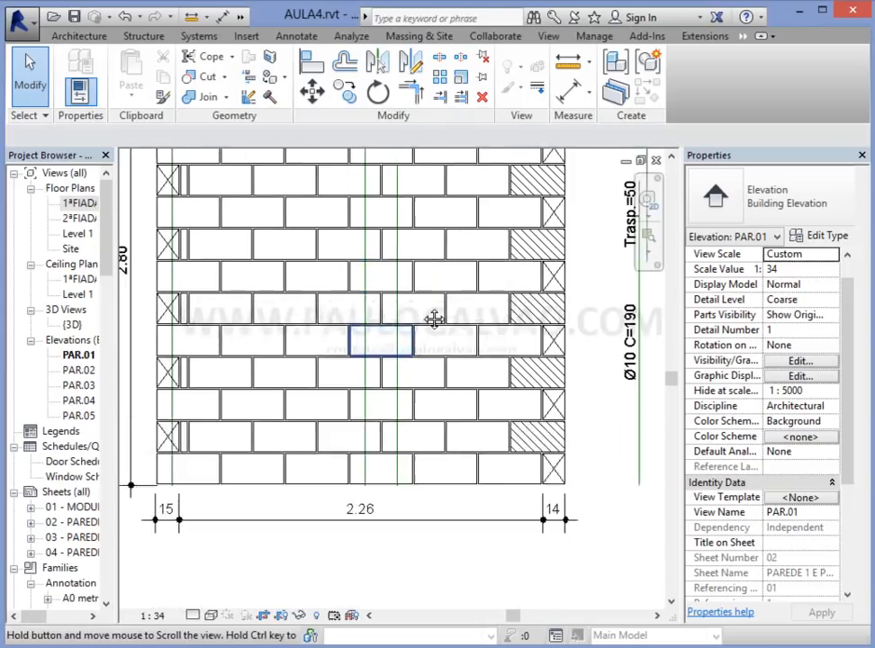
scroll(417, 406, "up", 4)
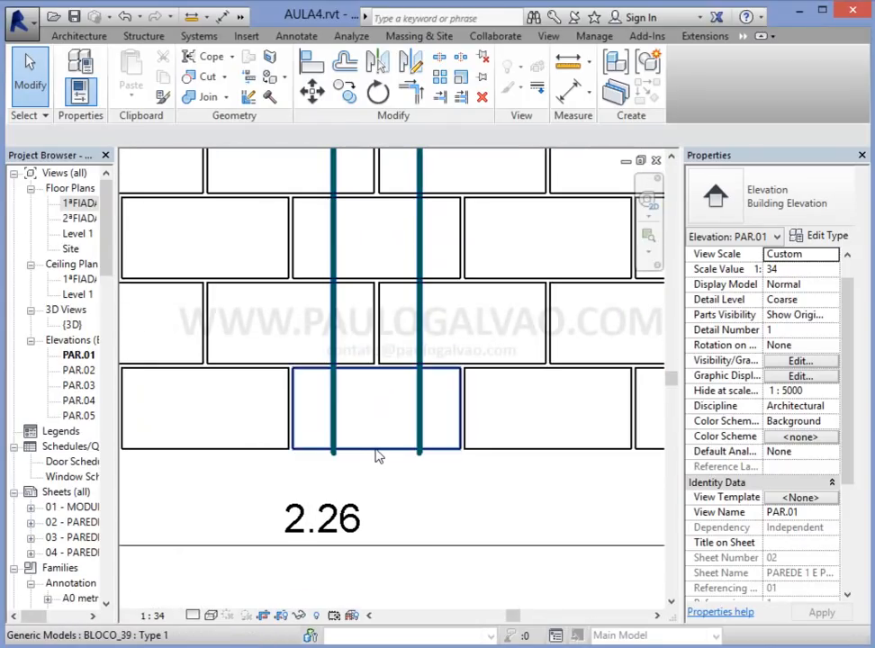
left_click(379, 457)
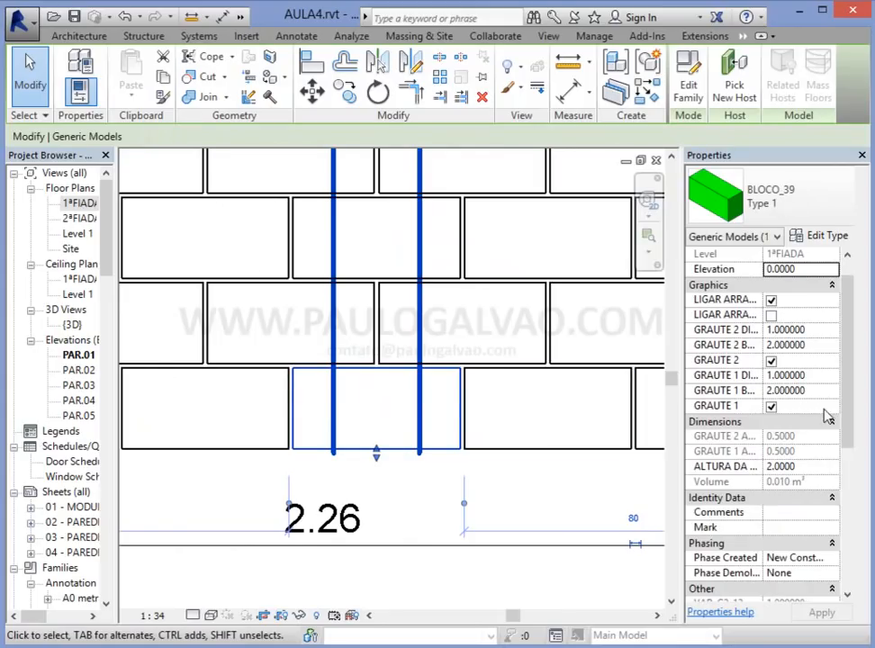
left_click(793, 466)
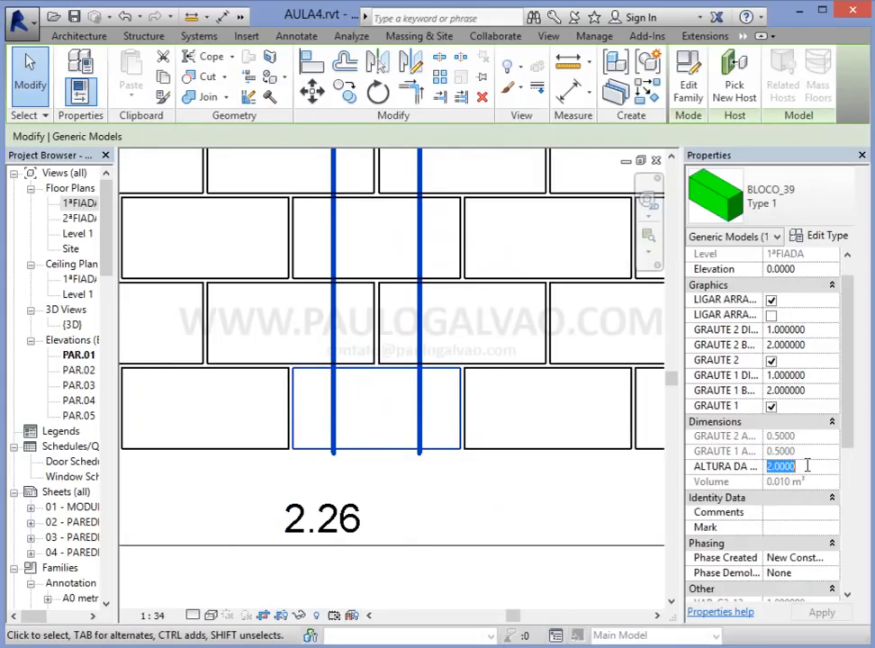
type("28")
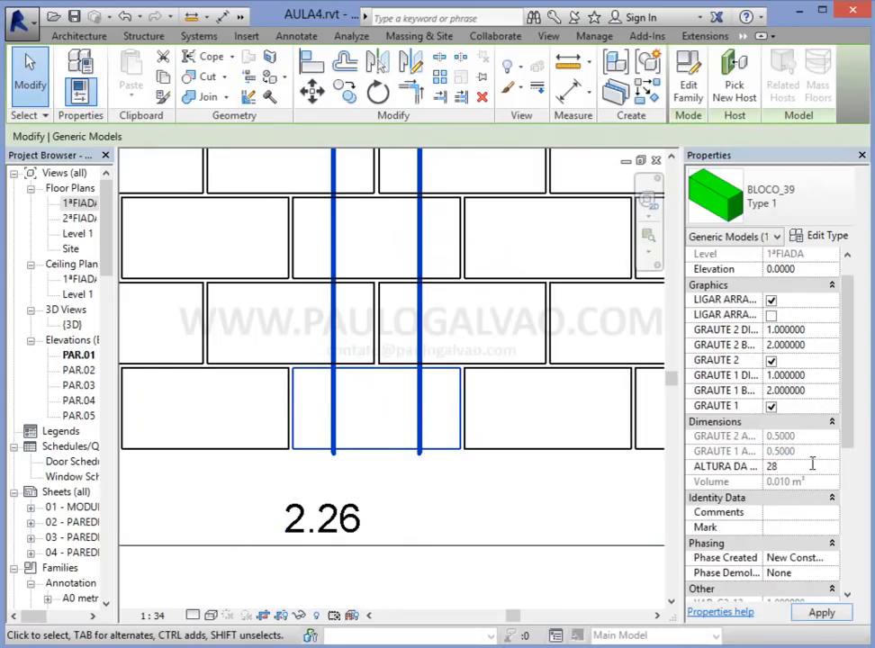
Step: Toggle the block's LIGAR ARRANQUE 2 option off and back on, turn on its other LIGAR ARRANQUE option, and deselect the block
scroll(420, 293, "down", 2)
middle_click_drag(442, 266, 462, 579)
middle_click_drag(500, 418, 489, 482)
scroll(399, 378, "up", 2)
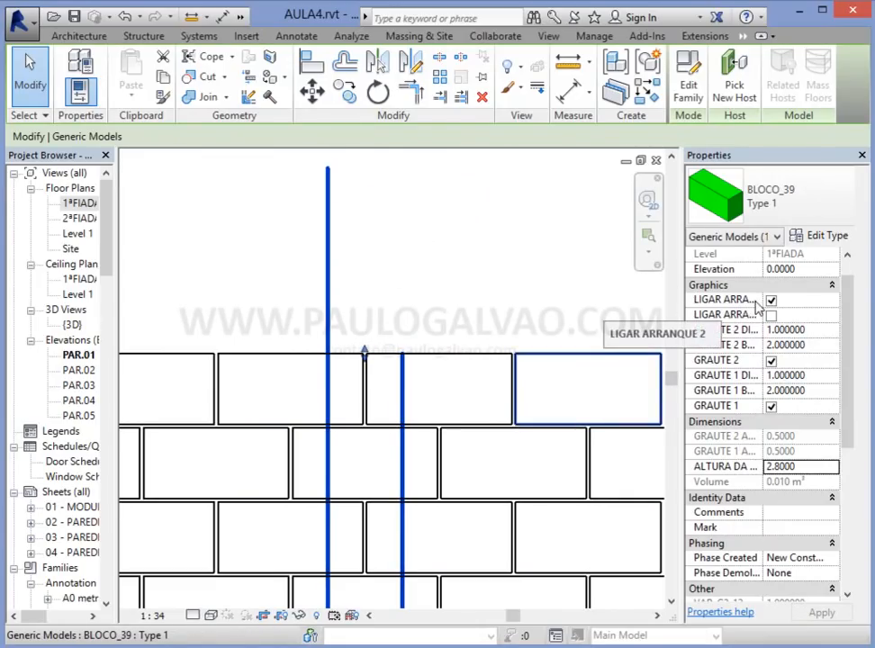
left_click(771, 301)
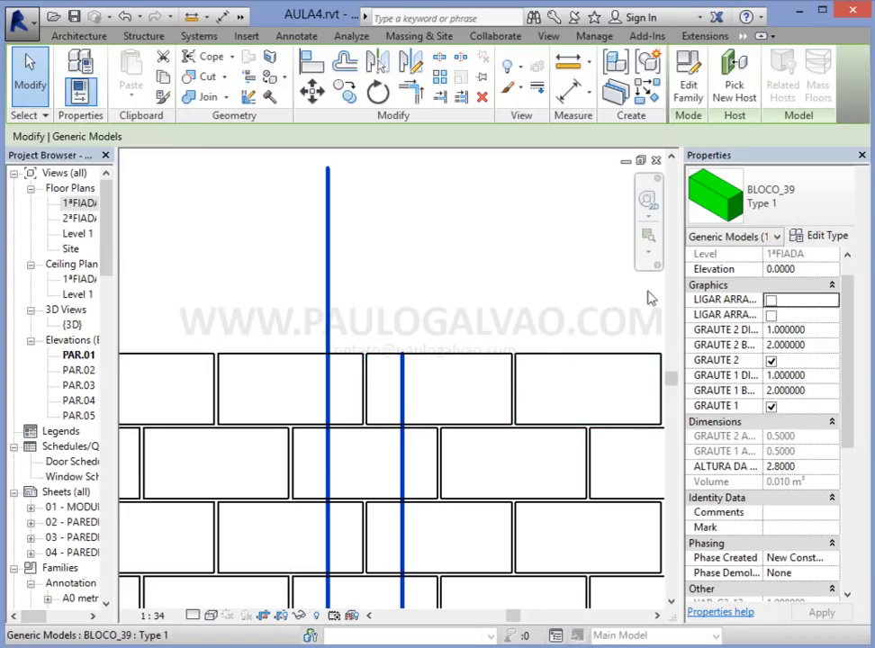
left_click(771, 301)
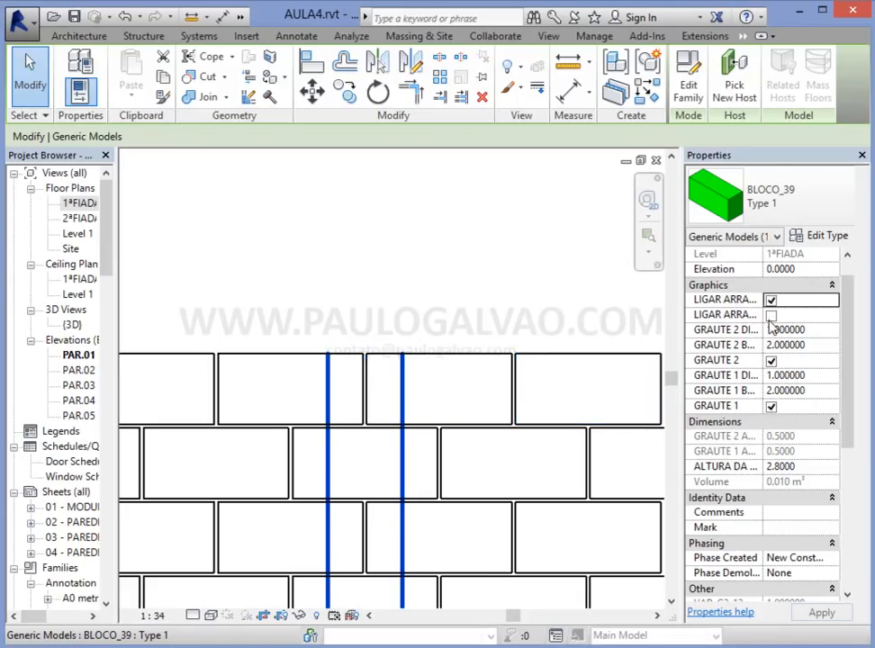
left_click(770, 315)
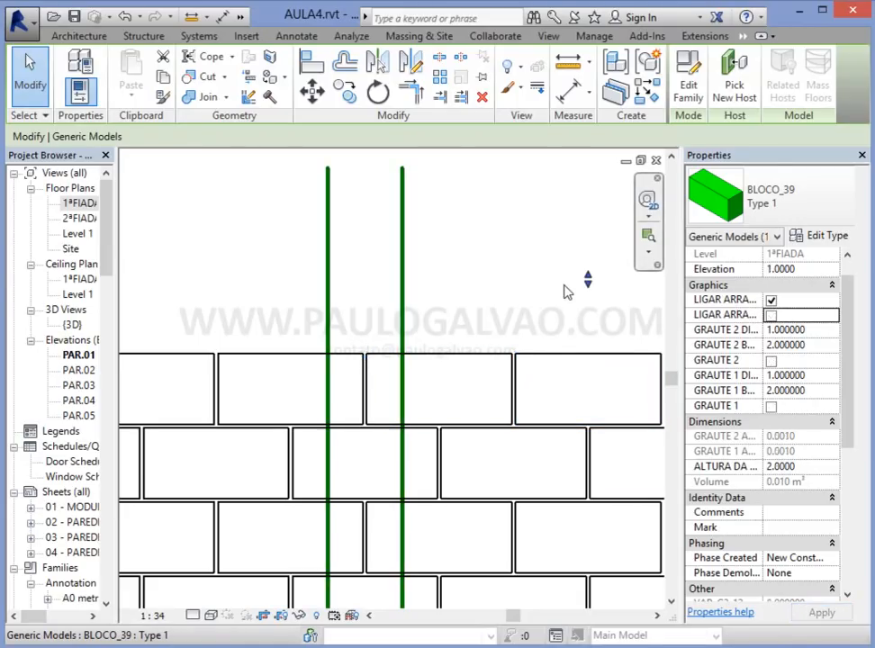
left_click(459, 193)
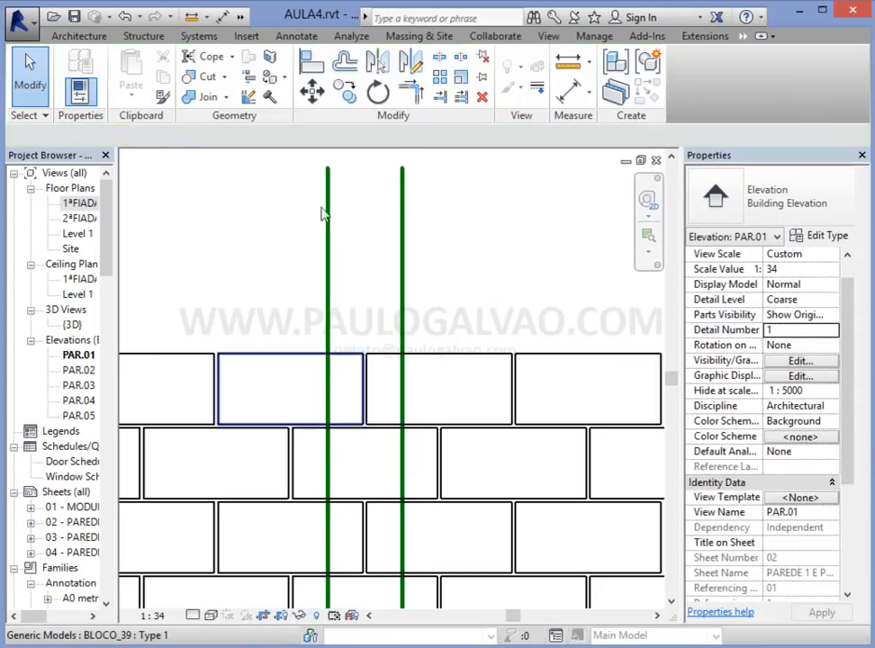
Step: Examine the vertical bar detail with its diameter, length and lap tags beside the PAR.01 elevation
scroll(418, 400, "down", 4)
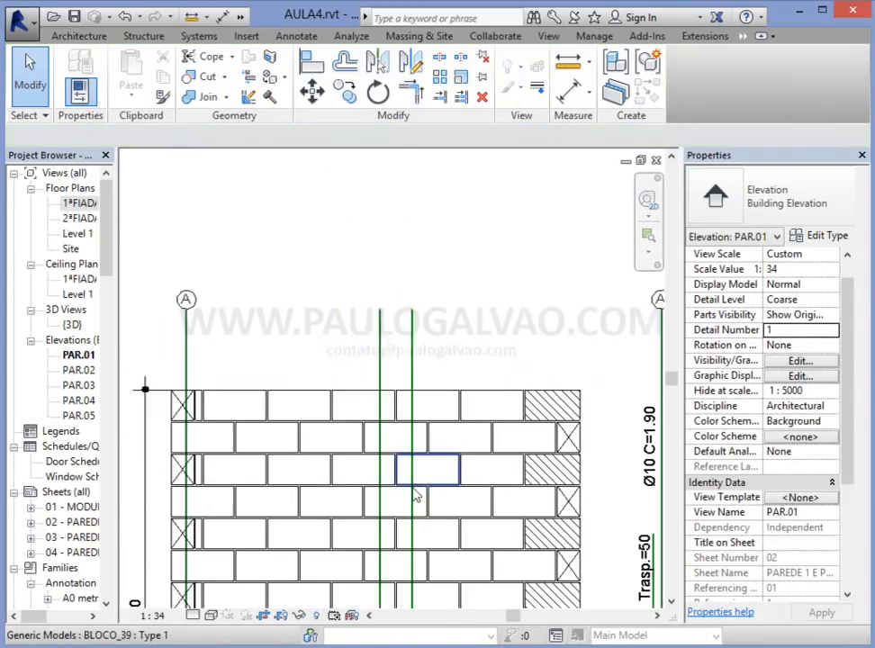
middle_click_drag(428, 419, 239, 396)
scroll(347, 410, "down", 3)
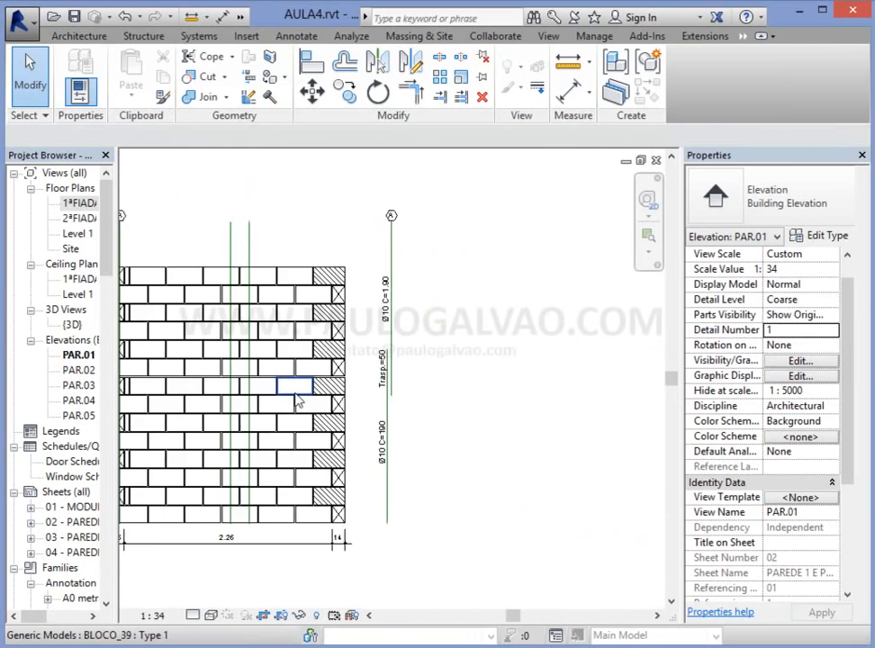
scroll(396, 360, "up", 3)
middle_click_drag(427, 350, 387, 290)
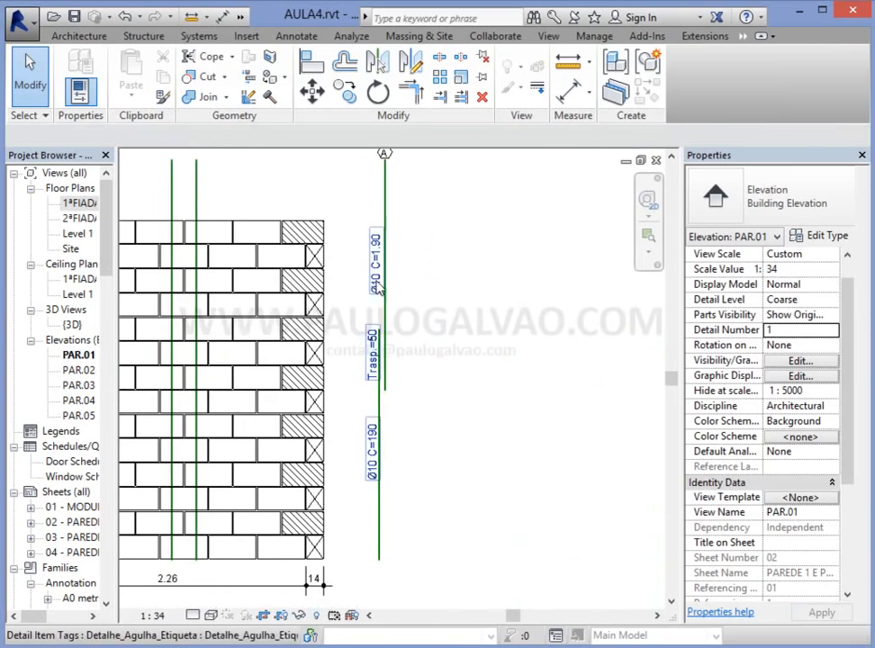
middle_click_drag(423, 374, 517, 405)
middle_click_drag(516, 281, 467, 305)
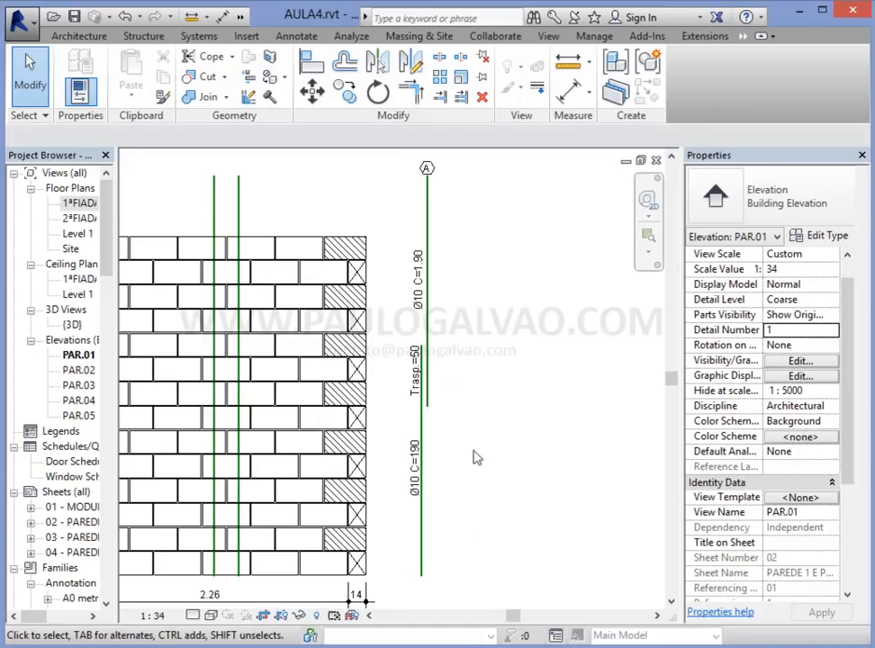
Step: Place a Detalhe_Agulha detail component beside the existing tagged vertical bar detail in the PAR.01 elevation
middle_click_drag(467, 304, 407, 290)
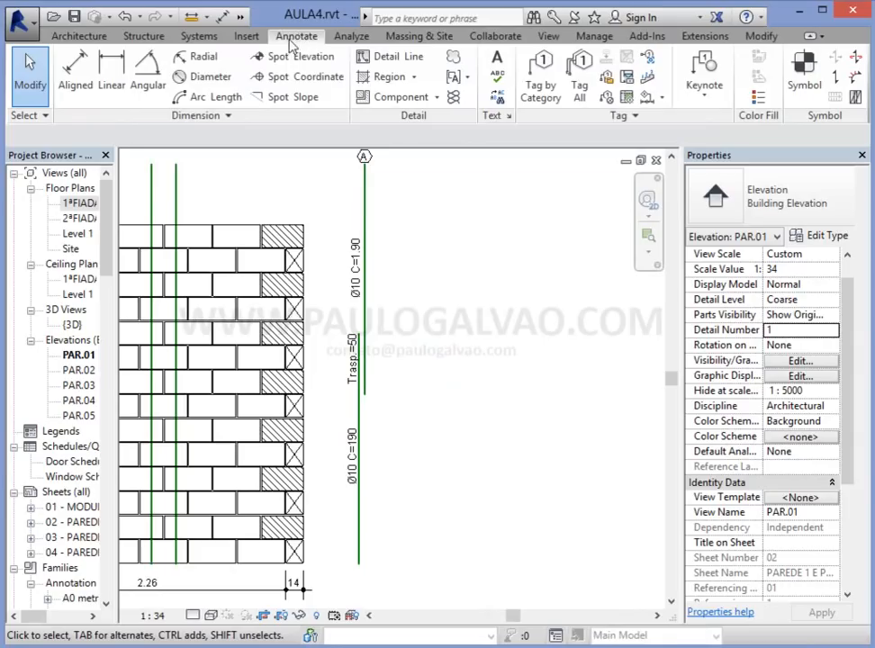
left_click(377, 98)
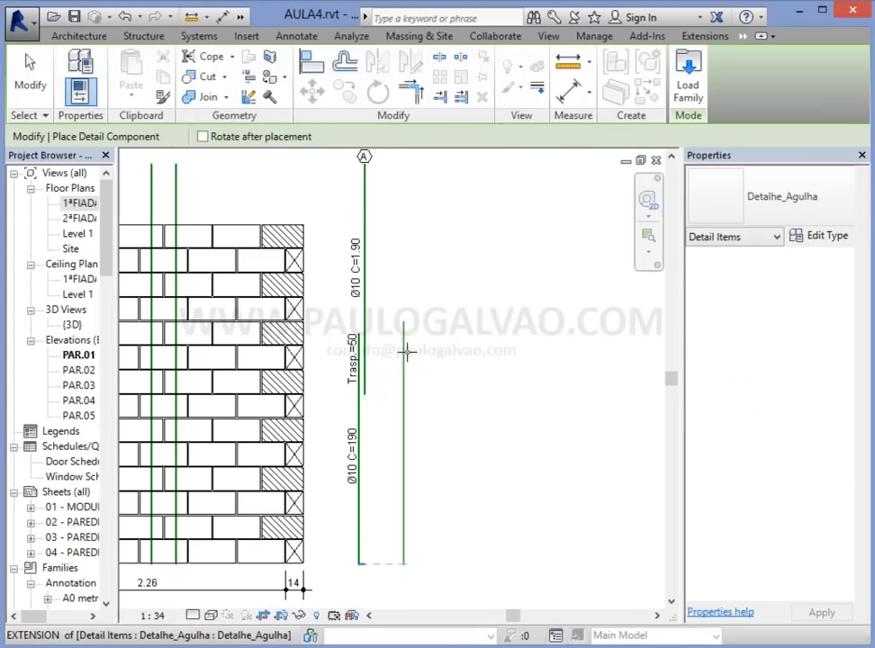
left_click(399, 351)
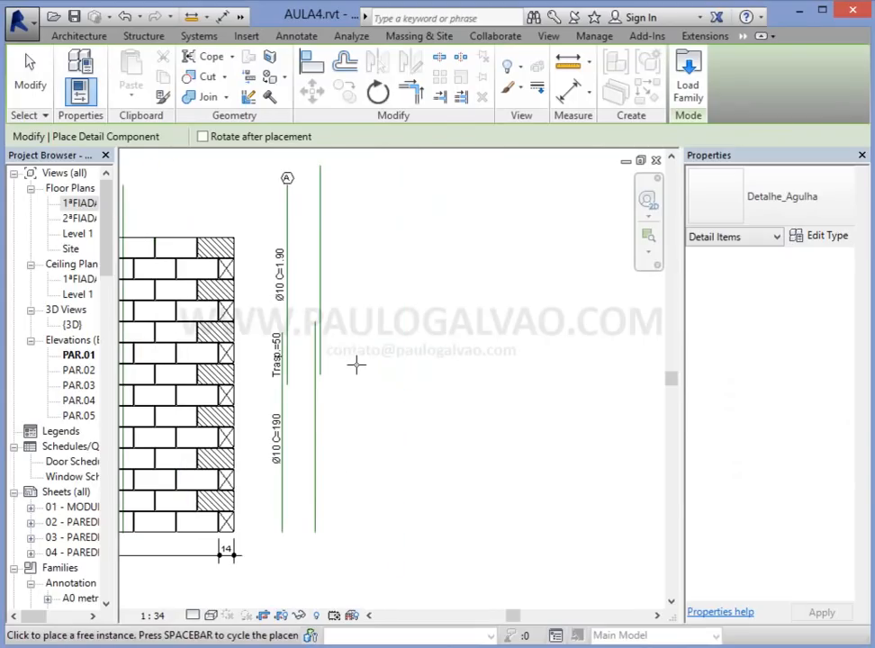
key("Escape")
key("Escape")
Step: Select the new bar detail and set its bar diameter to 0.0200
left_click(317, 335)
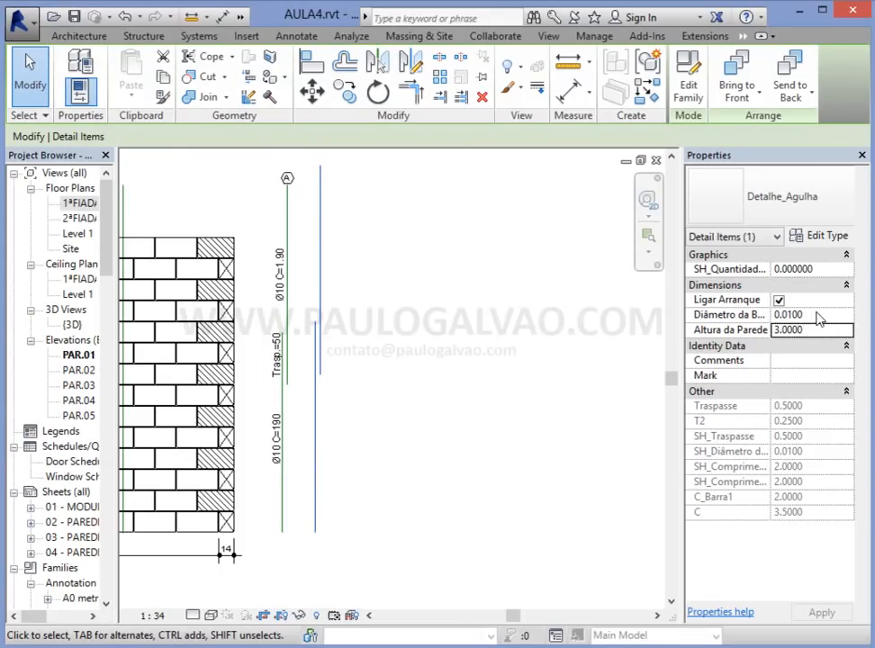
left_click(818, 314)
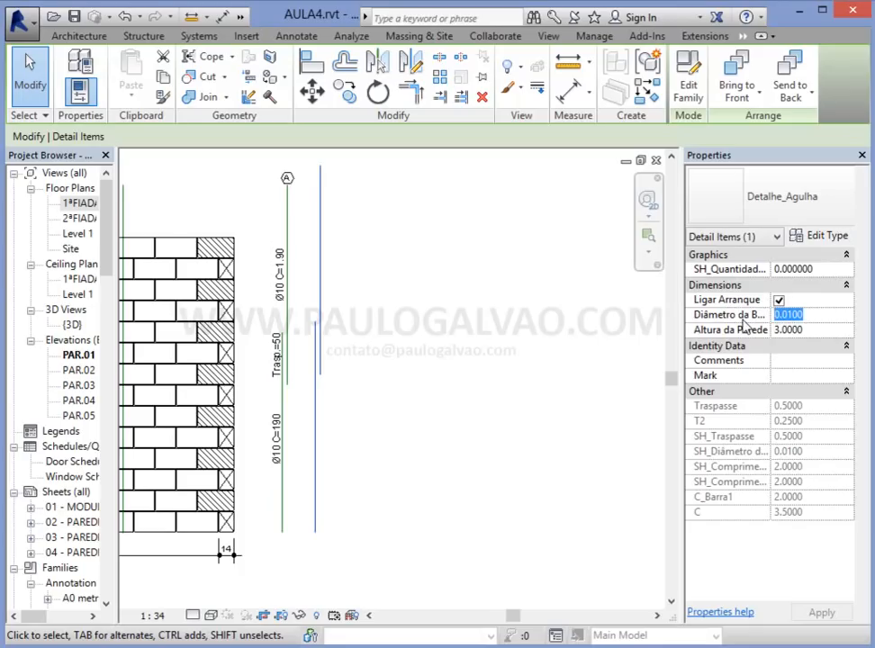
type("0.")
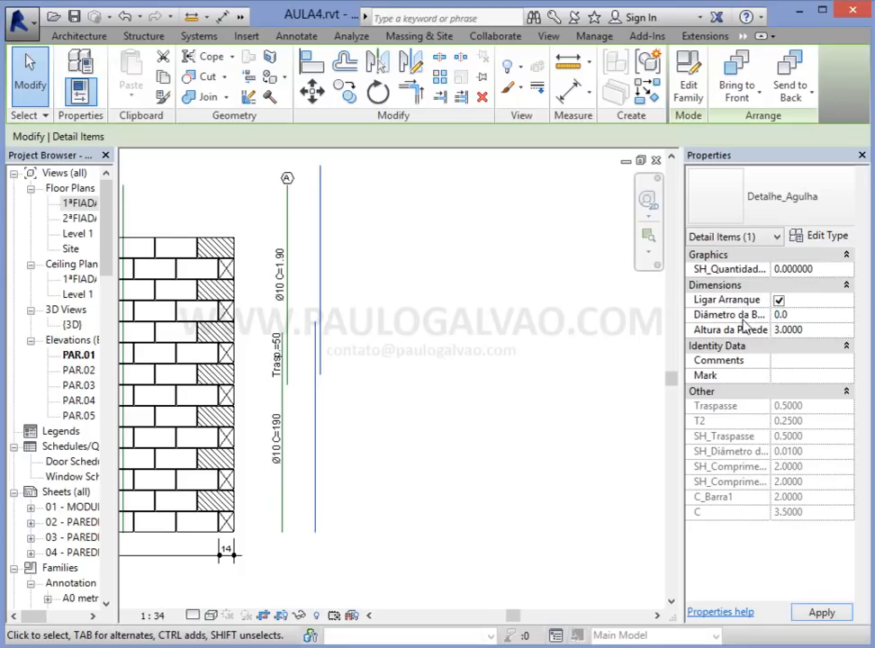
key("Return")
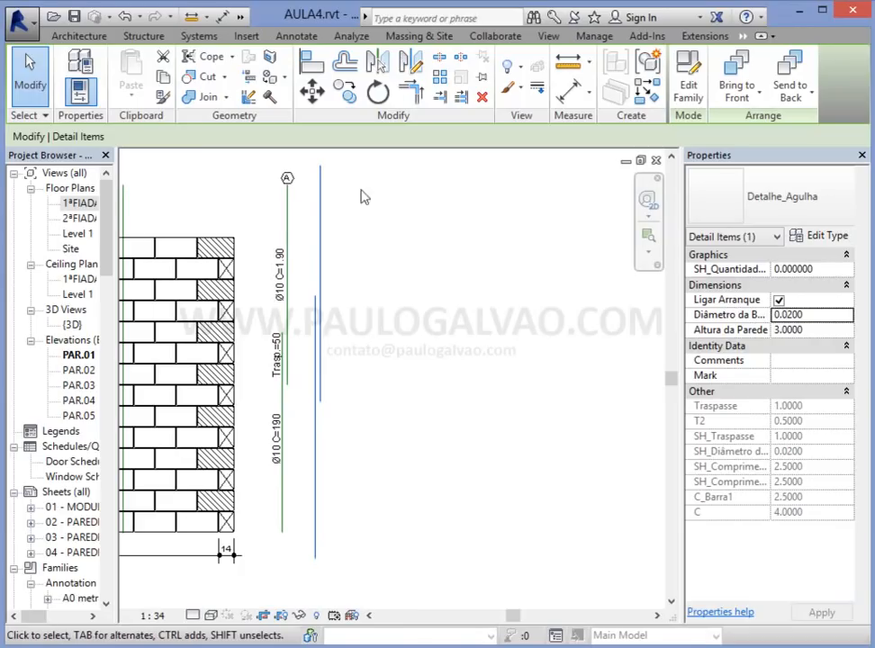
Step: Tag the new bar detail by category without a leader
left_click(296, 38)
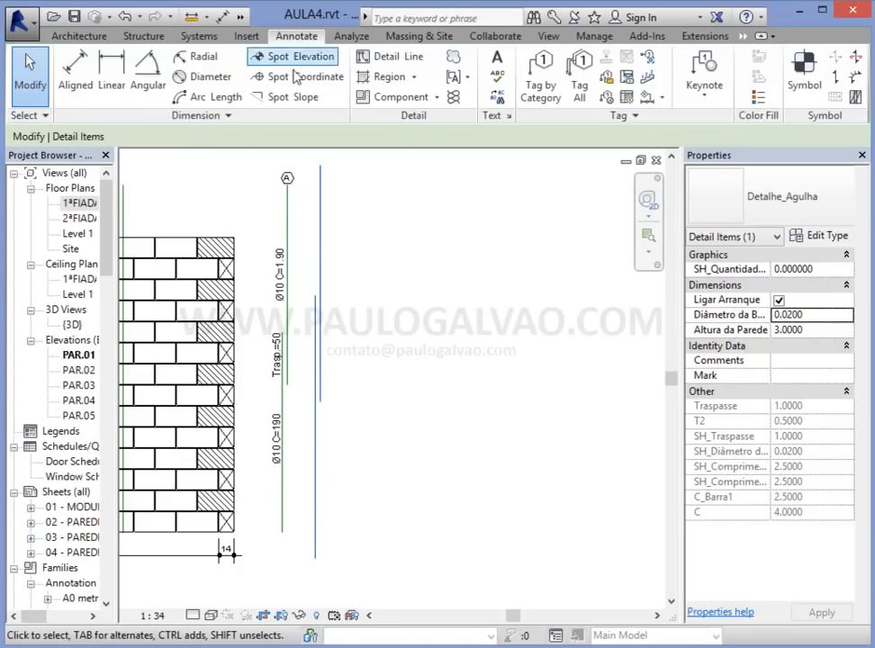
left_click(543, 99)
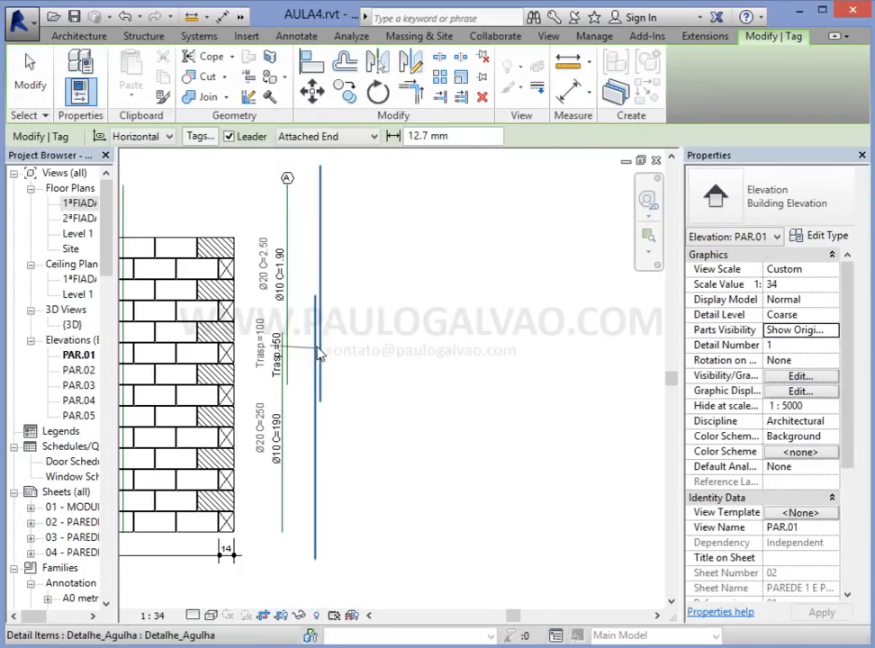
left_click(229, 136)
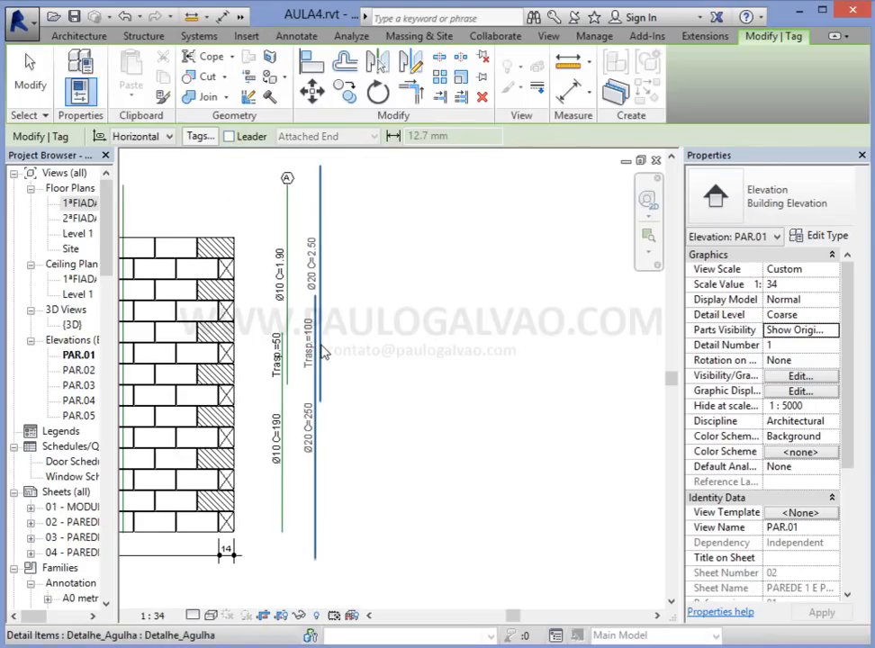
left_click(321, 353)
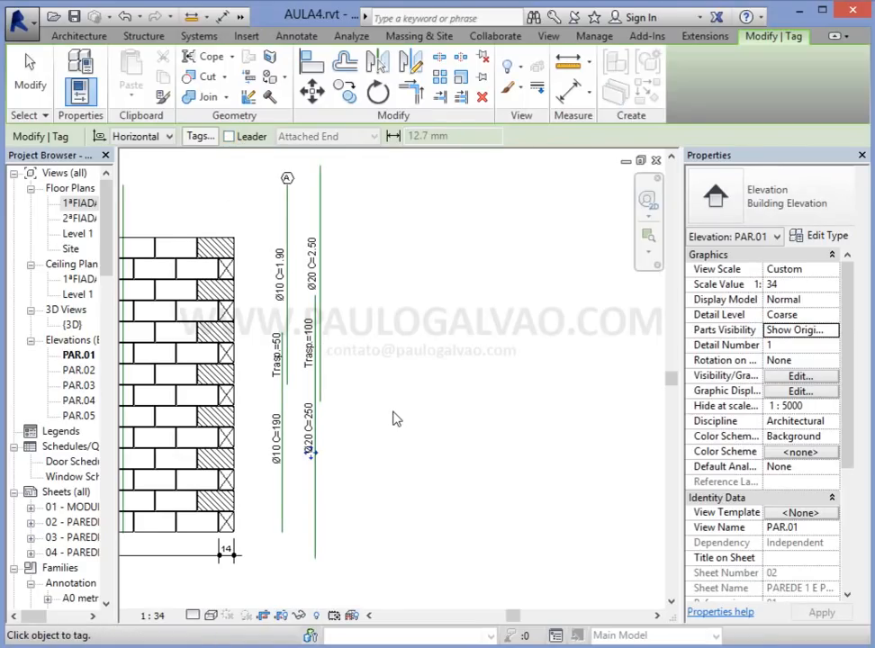
scroll(300, 423, "up", 4)
middle_click_drag(301, 496, 289, 303)
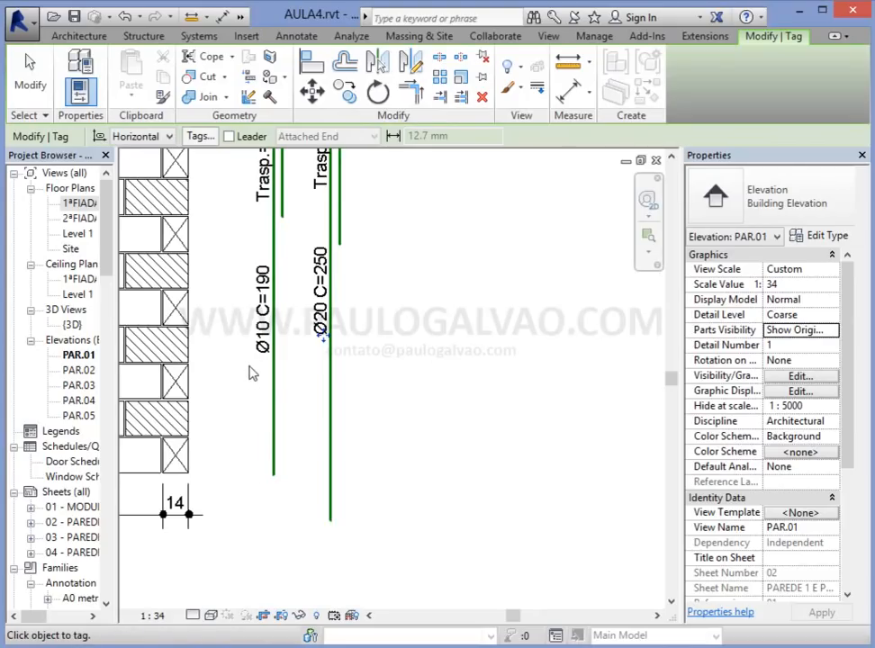
key("Escape")
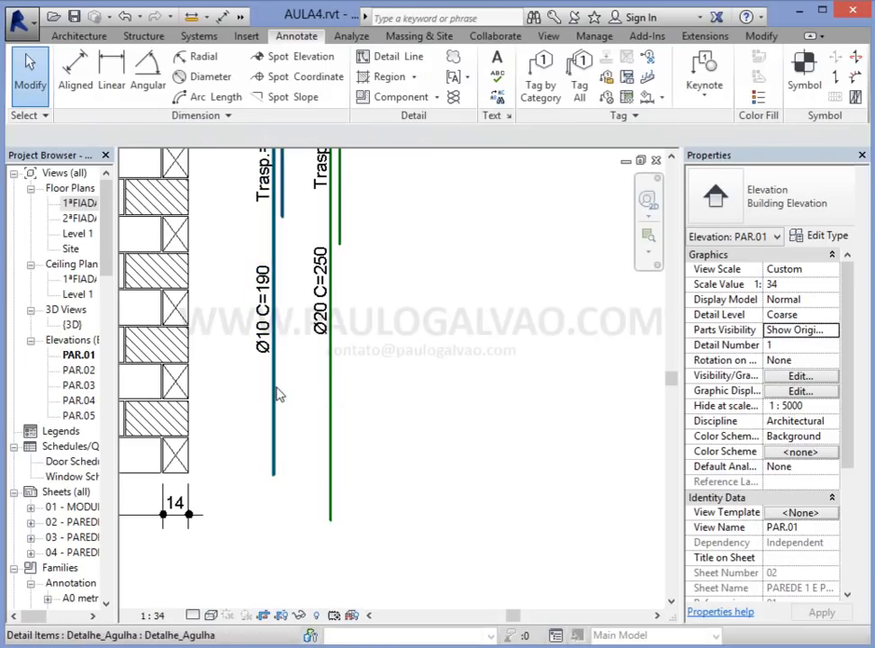
Step: Set the new bar detail's bar diameter to 0.0100, and select the neighbouring original bar detail to compare its properties
left_click(331, 388)
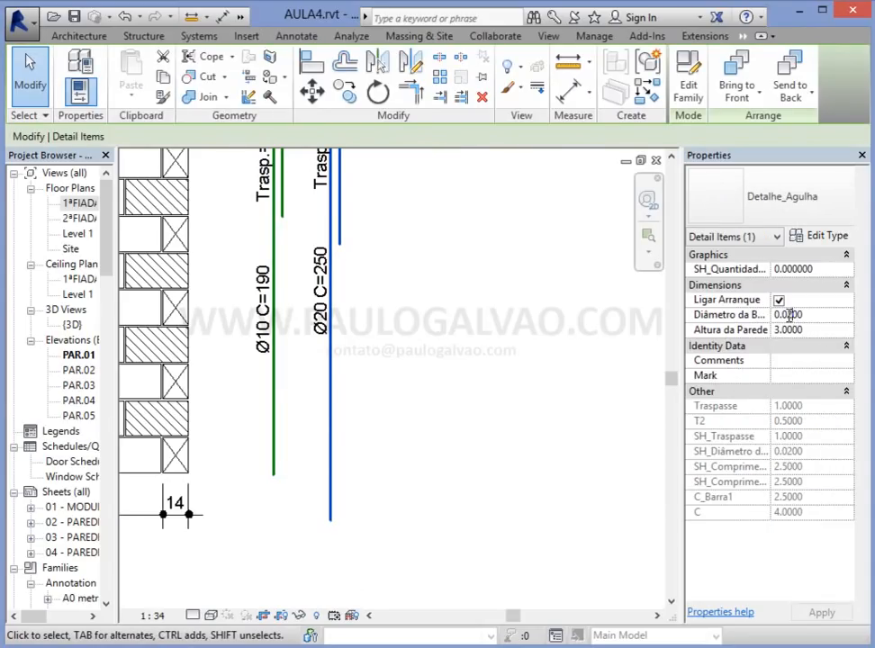
type("100")
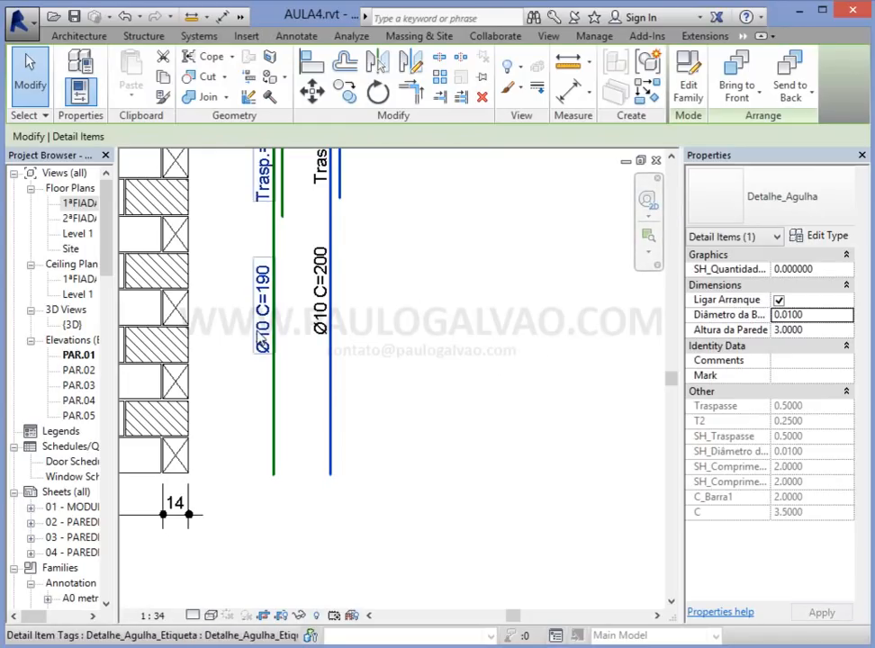
scroll(379, 317, "down", 2)
mouse_move(347, 326)
middle_mouse_down()
mouse_move(342, 366)
mouse_move(355, 437)
middle_mouse_up()
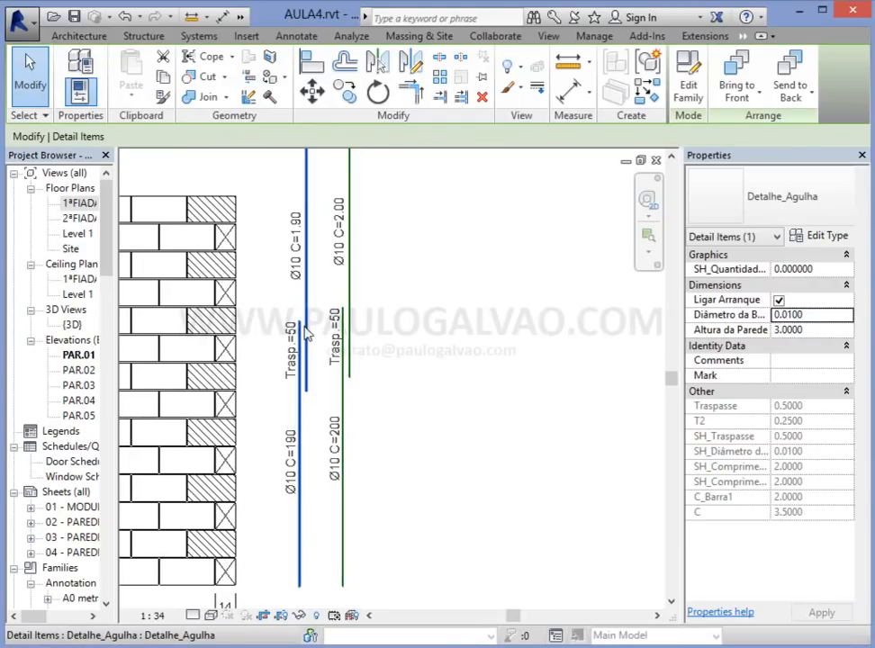
left_click(306, 333)
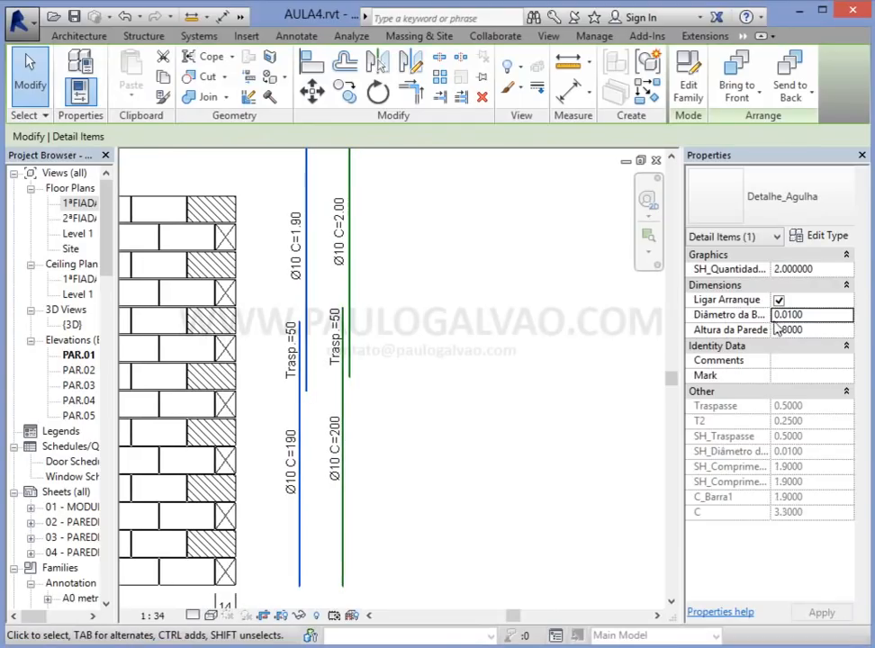
Step: Switch the new bar detail's Ligar Arranque option off, back on, and off again
left_click(349, 315)
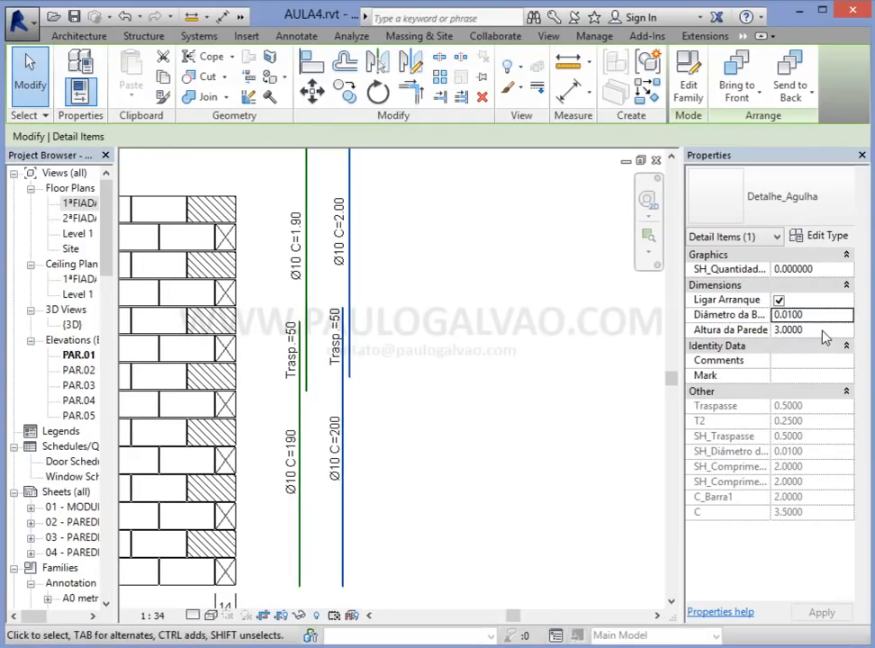
left_click(778, 300)
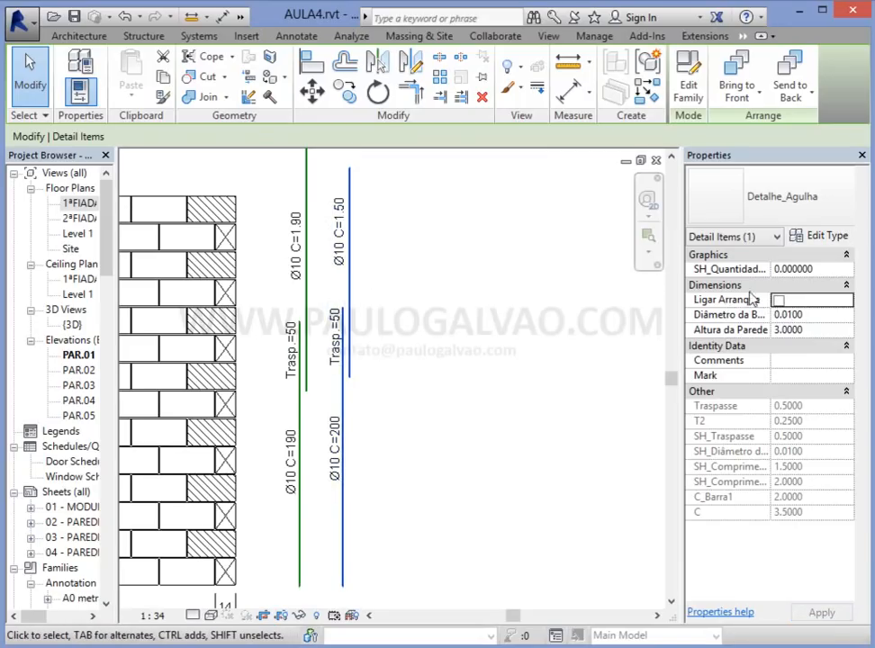
left_click(778, 300)
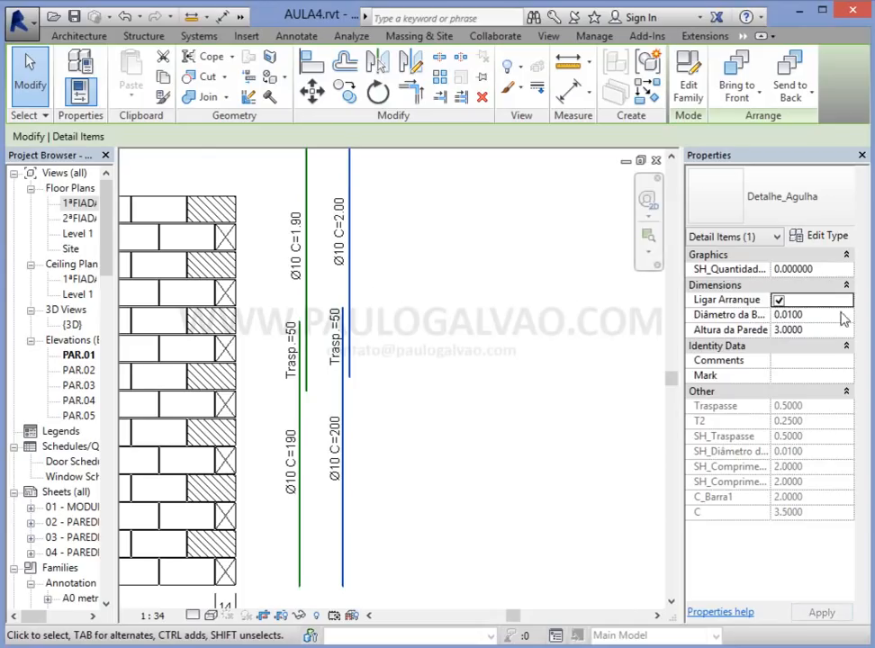
left_click(778, 301)
scroll(270, 421, "down", 2)
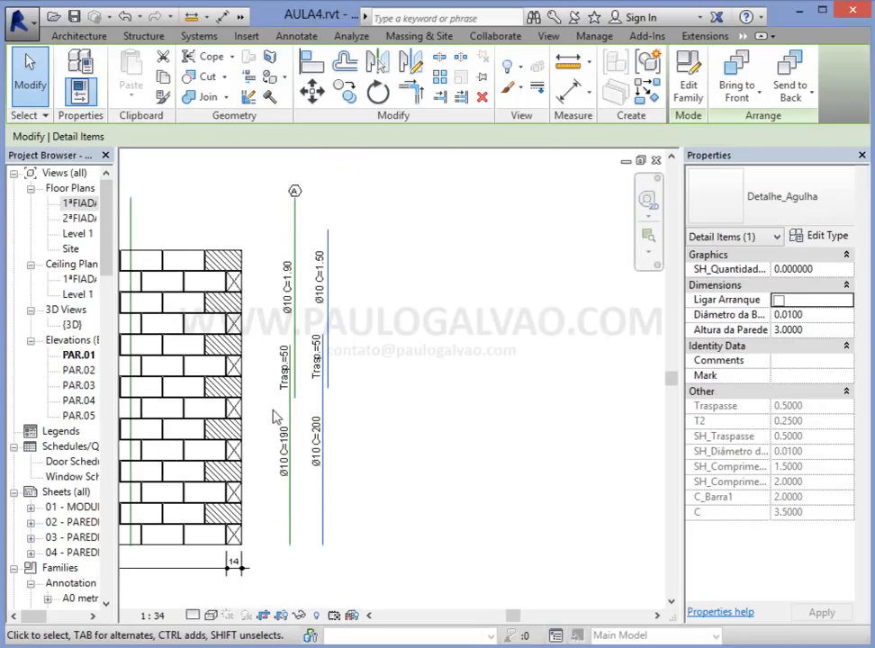
middle_click_drag(276, 418, 387, 401)
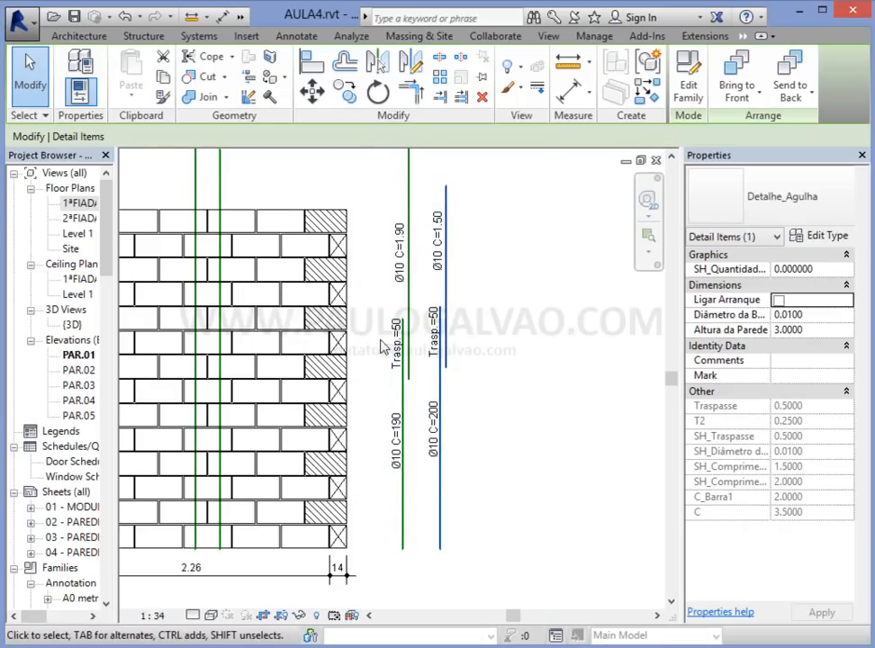
Step: Show the PAR.01 elevation's crop region and widen it well past the vertical bar details beside the wall
scroll(401, 356, "down", 2)
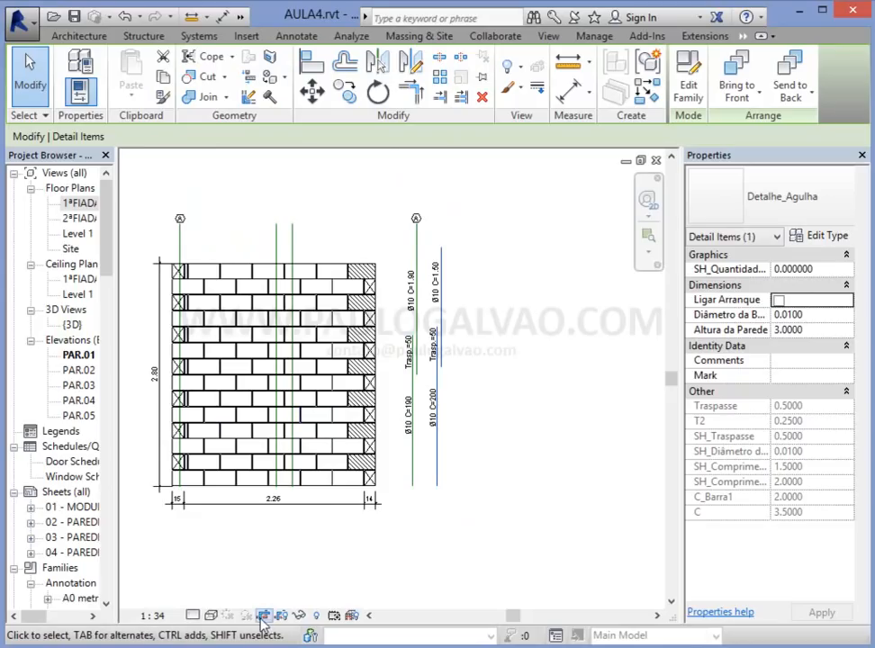
key("Escape")
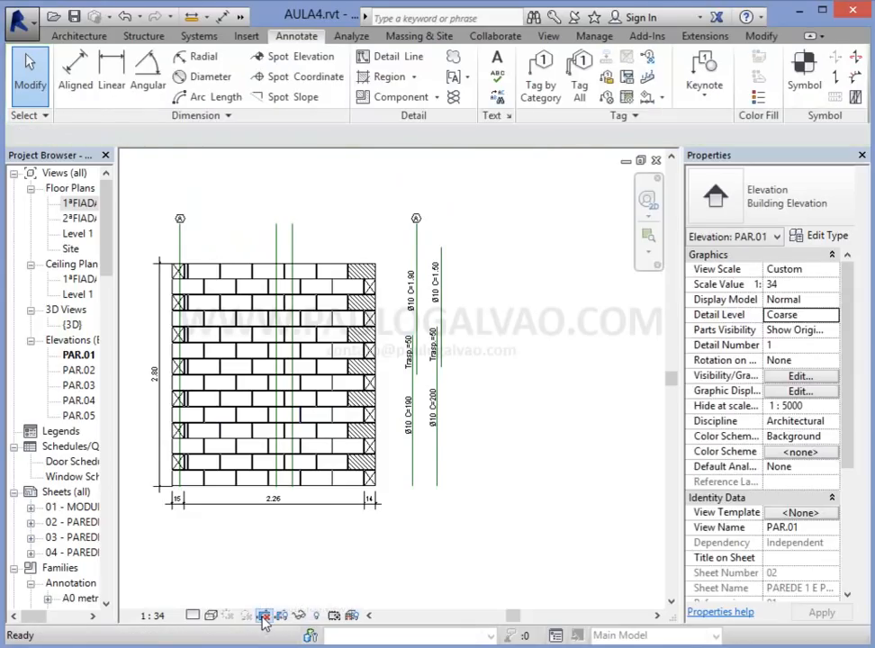
left_click(284, 616)
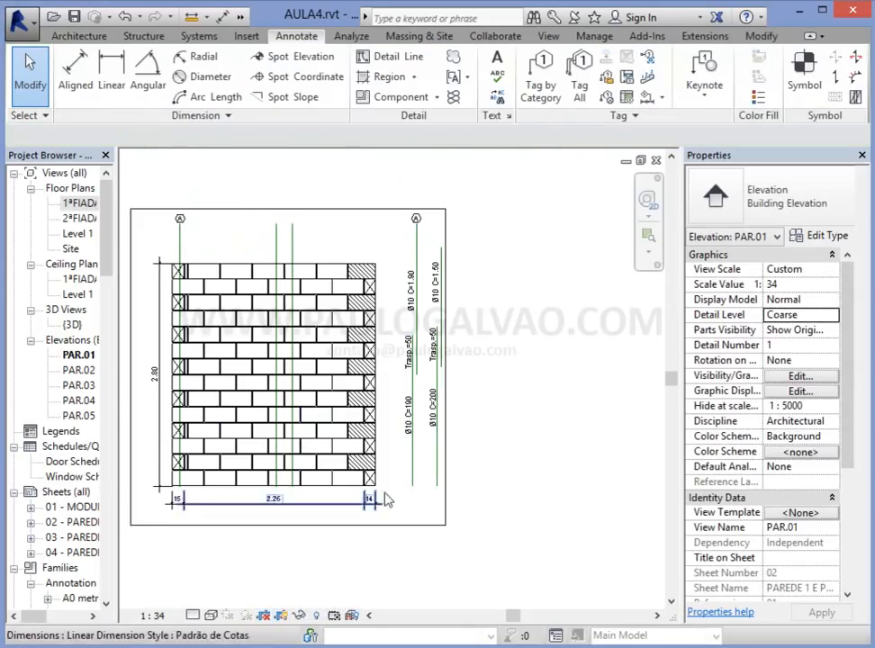
left_click(445, 491)
left_click_drag(446, 366, 566, 370)
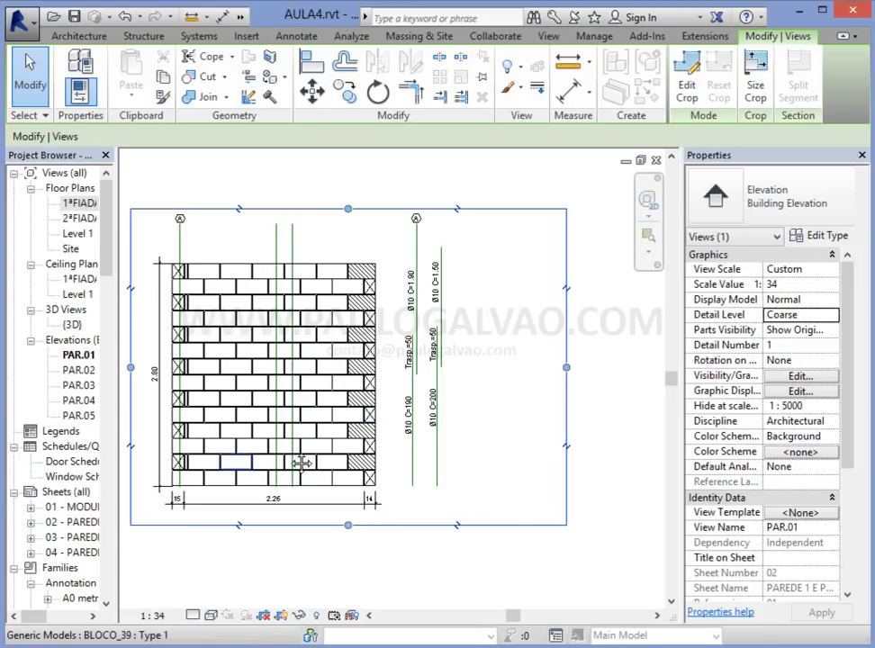
Step: Replace the second BLOCO_39 block in the lowest course of the PAR.01 elevation with the Bloco 54 family
scroll(261, 477, "up", 3)
scroll(283, 437, "up", 2)
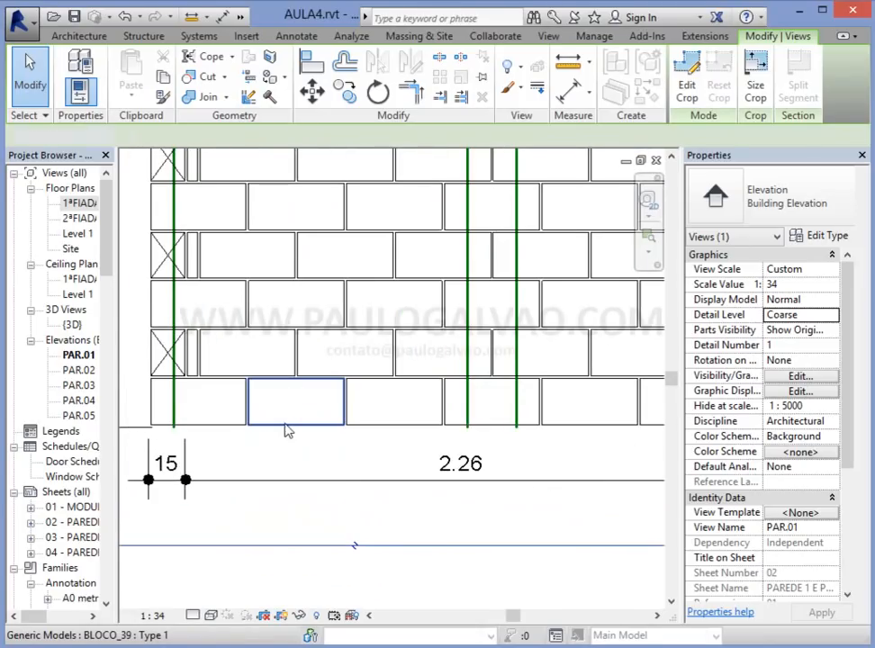
left_click(289, 422)
left_click(819, 217)
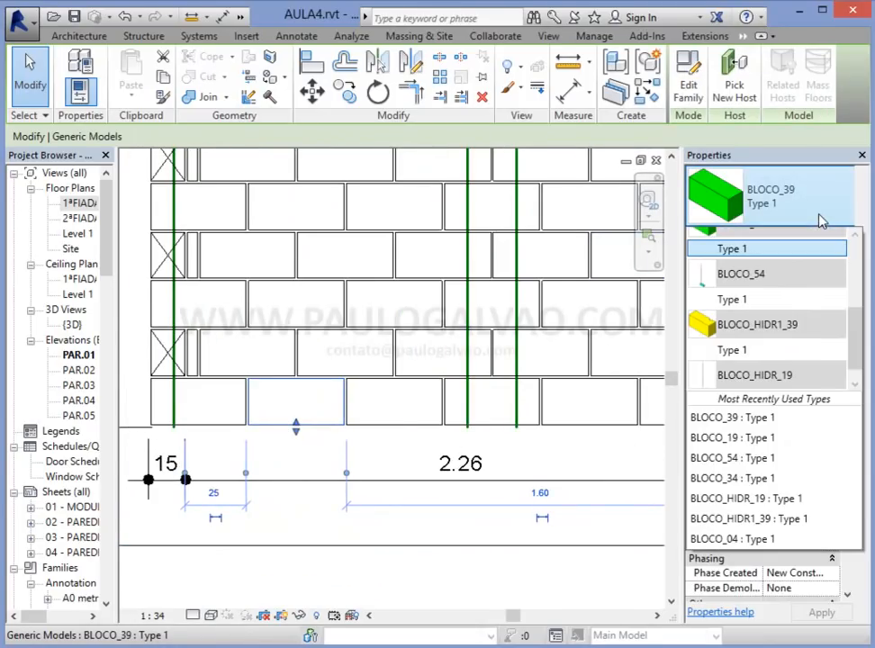
scroll(762, 354, "up", 2)
left_click(771, 358)
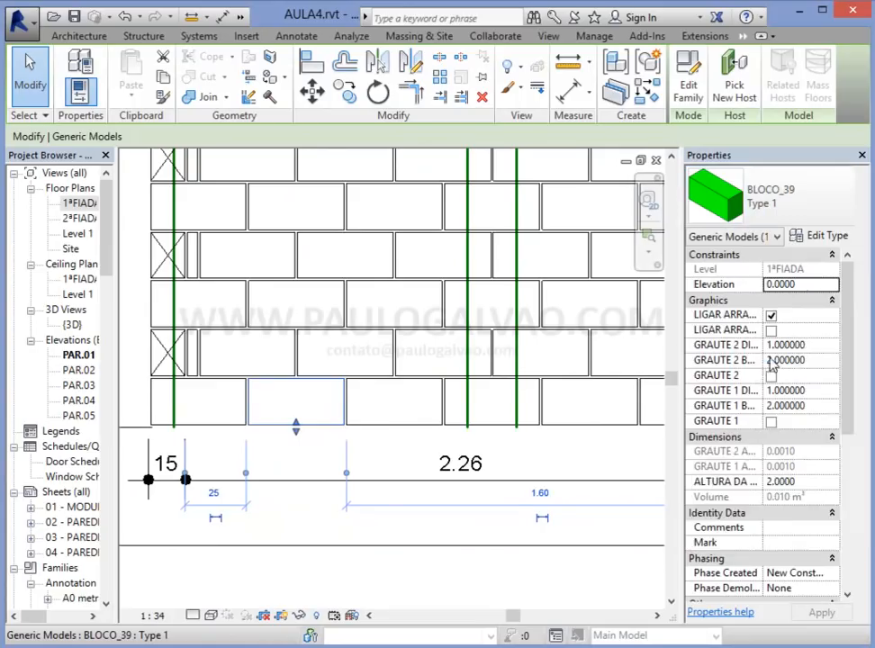
left_click(326, 442)
left_click(315, 422)
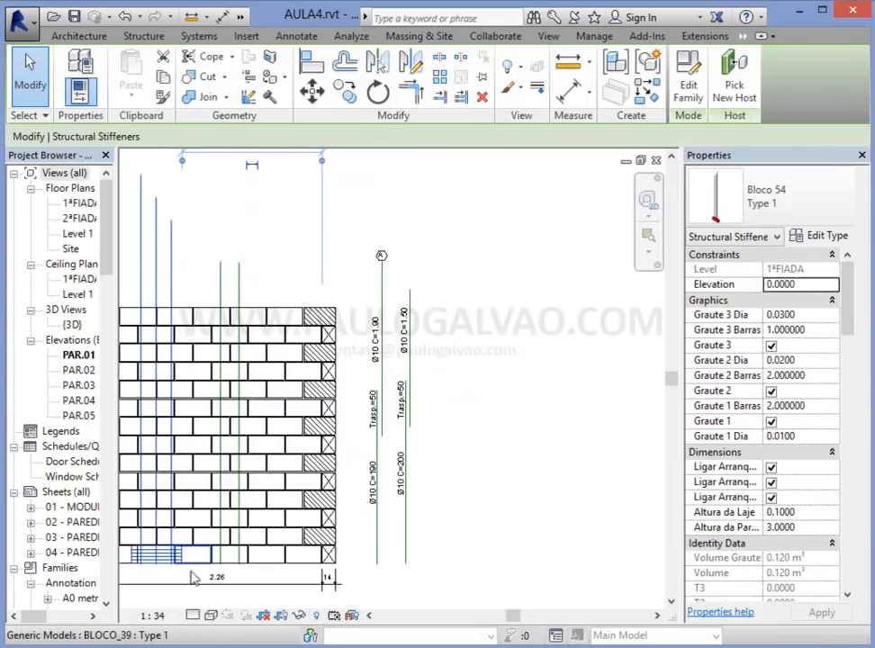
Step: Move the Bloco 54 block out of the wall beyond the bar details and turn on its Detalhamento visibility option
left_click_drag(164, 558, 487, 567, "ctrl")
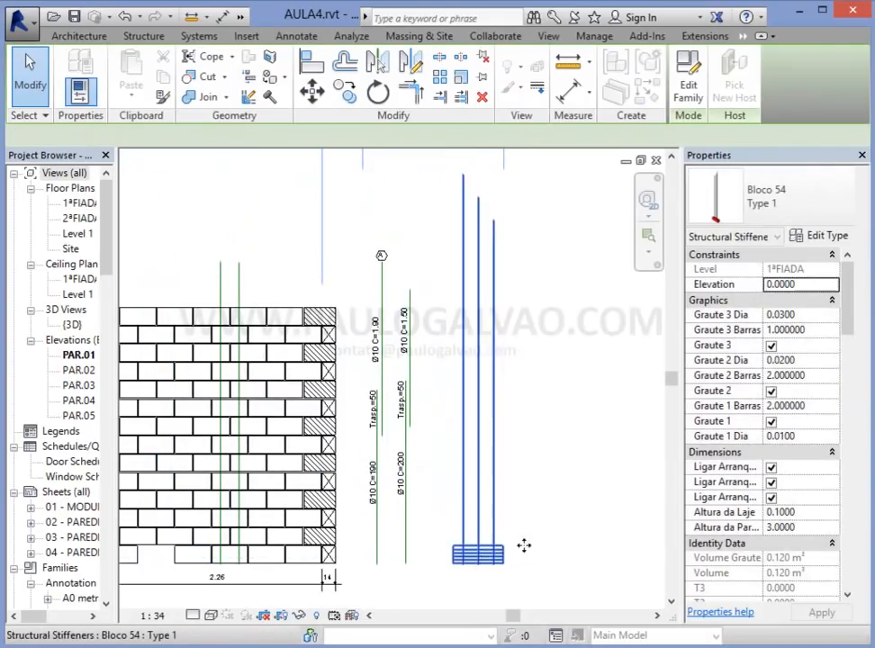
key("Escape")
scroll(456, 580, "up", 3)
scroll(522, 521, "up", 4)
left_click(453, 431)
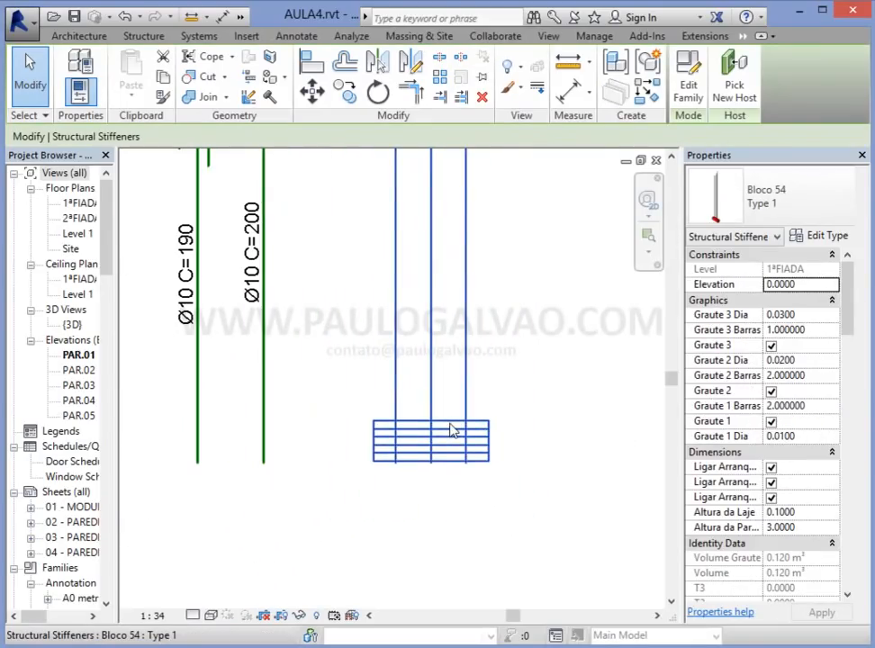
left_click_drag(848, 311, 862, 430)
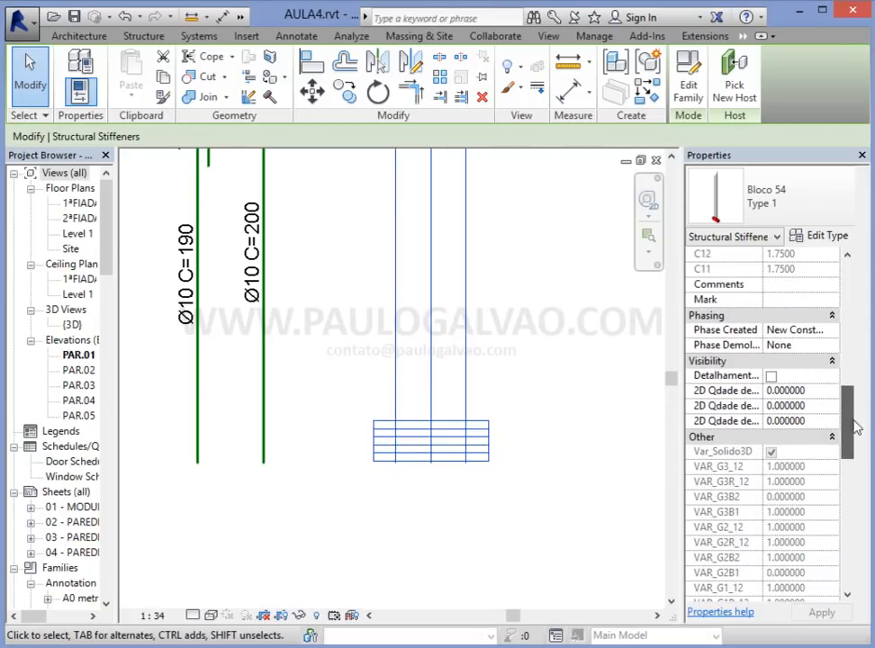
left_click(771, 377)
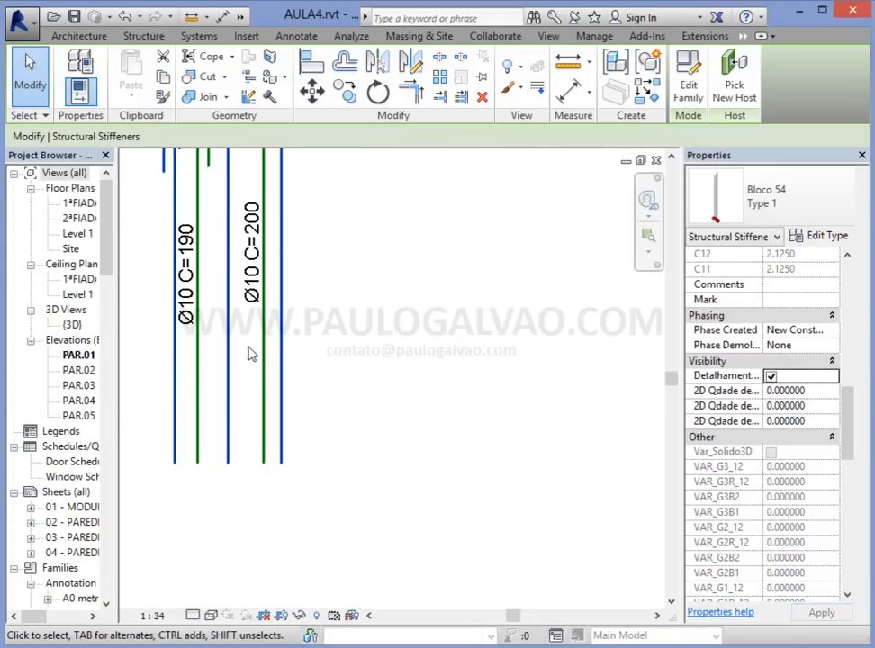
Step: Move the Bloco 54 bar detailing clear of the two tagged bar details and deselect it
left_click_drag(282, 363, 476, 371)
left_click(511, 407)
middle_click_drag(484, 373, 473, 461)
scroll(445, 408, "down", 4)
middle_click_drag(432, 359, 389, 422)
scroll(371, 383, "up", 2)
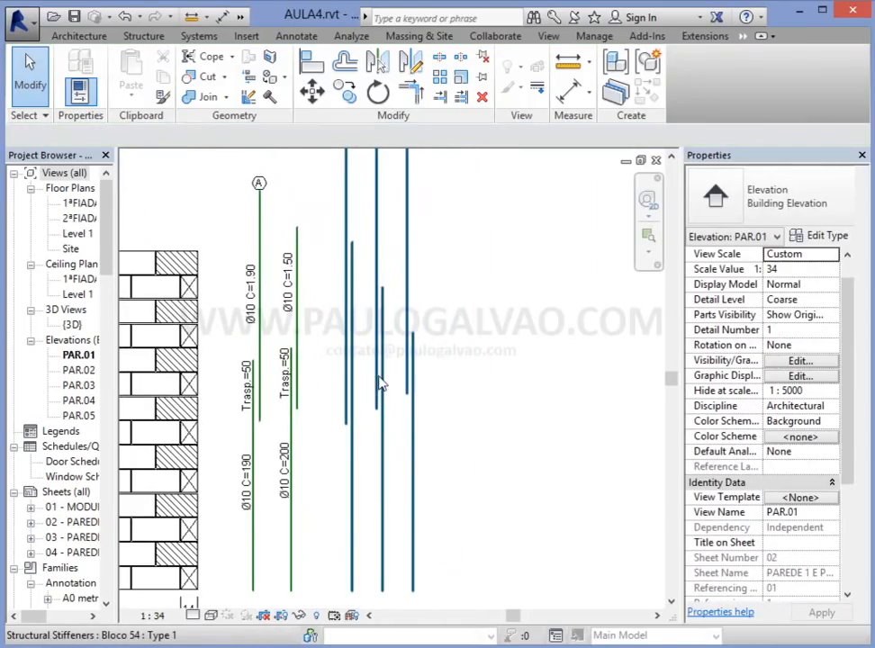
Step: Set both Graute 2 Dia and Graute 3 Dia of the Bloco 54 block to 0.0100 and deselect it
left_click(382, 383)
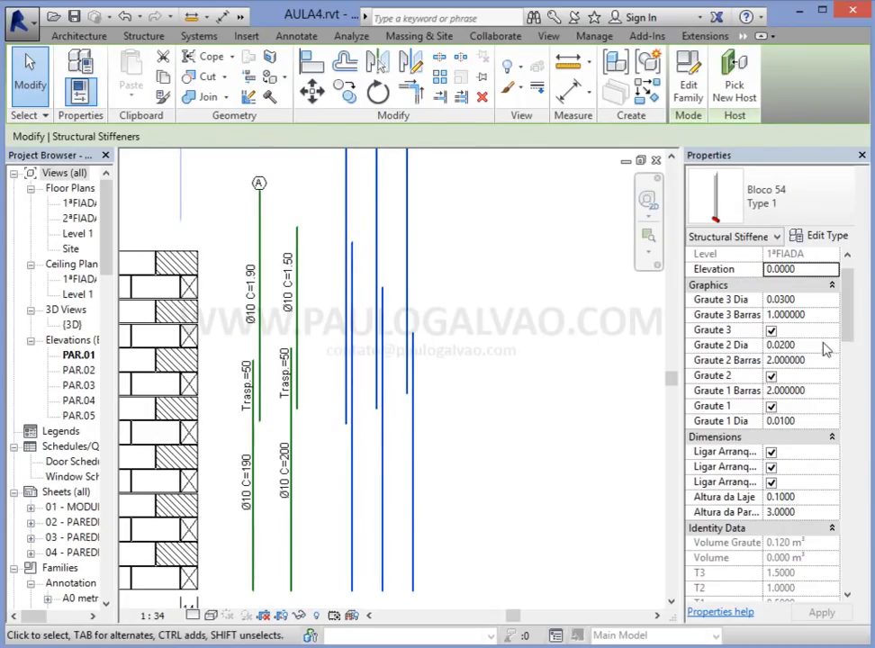
left_click(815, 392)
left_click(785, 346)
left_click(809, 299)
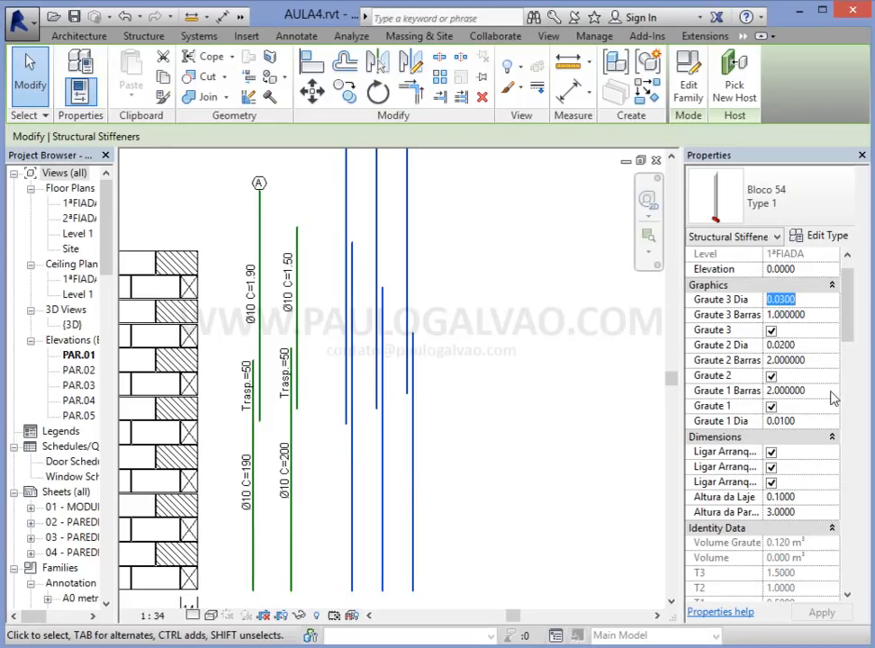
left_click(813, 421)
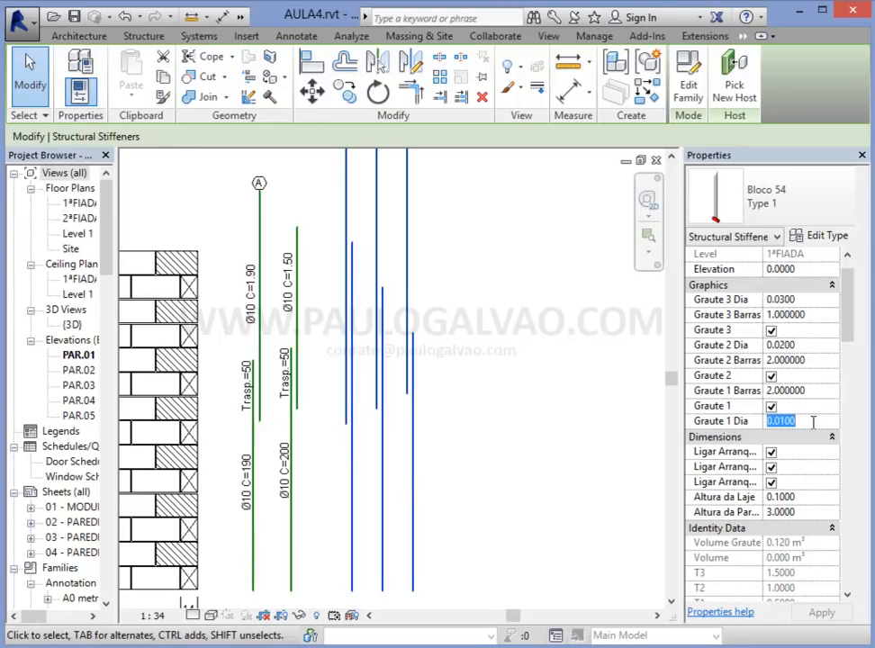
left_click(815, 346)
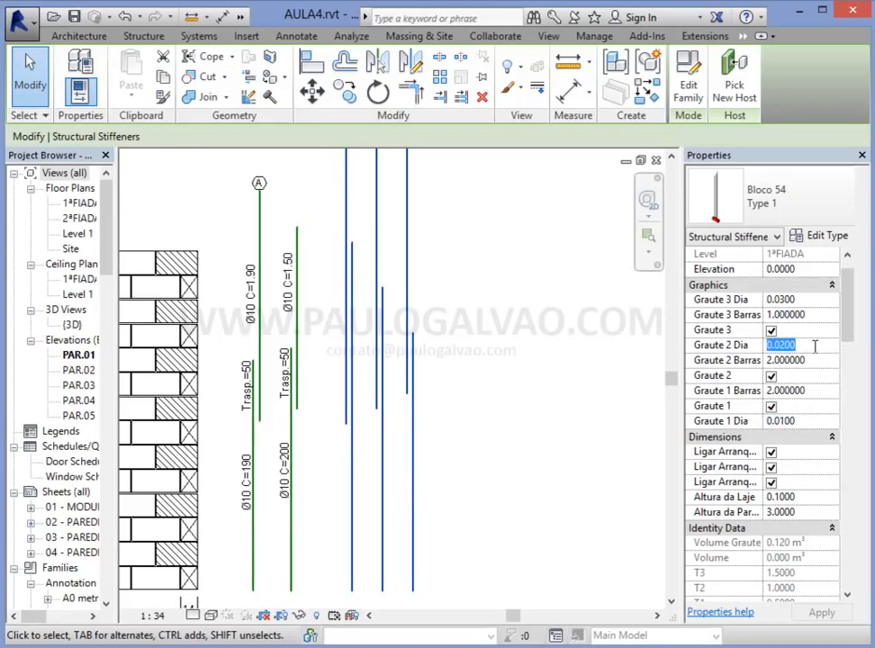
left_click(783, 346)
type("1")
left_click(780, 299)
key("shift+End")
type("1")
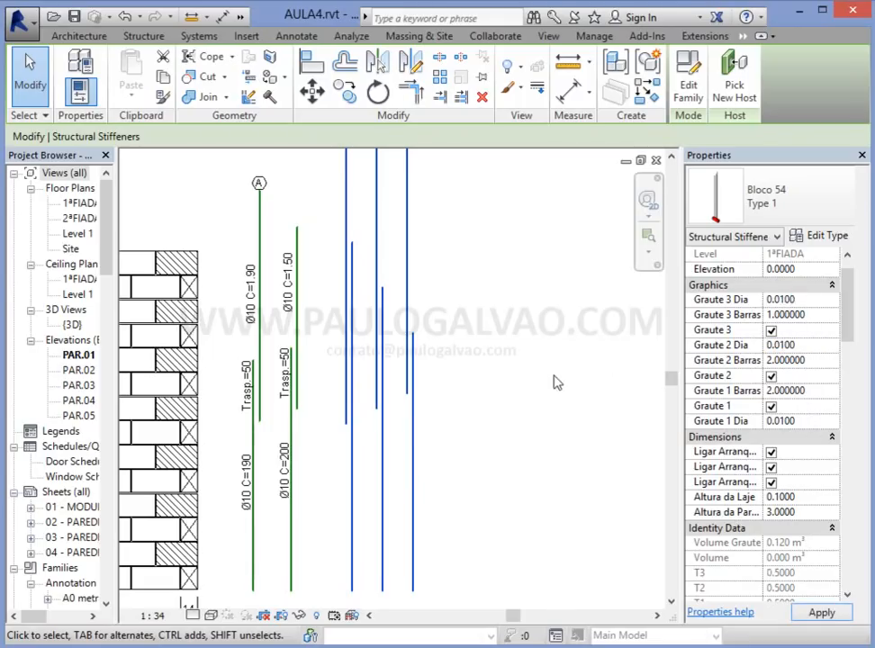
left_click(459, 410)
scroll(381, 395, "down", 1)
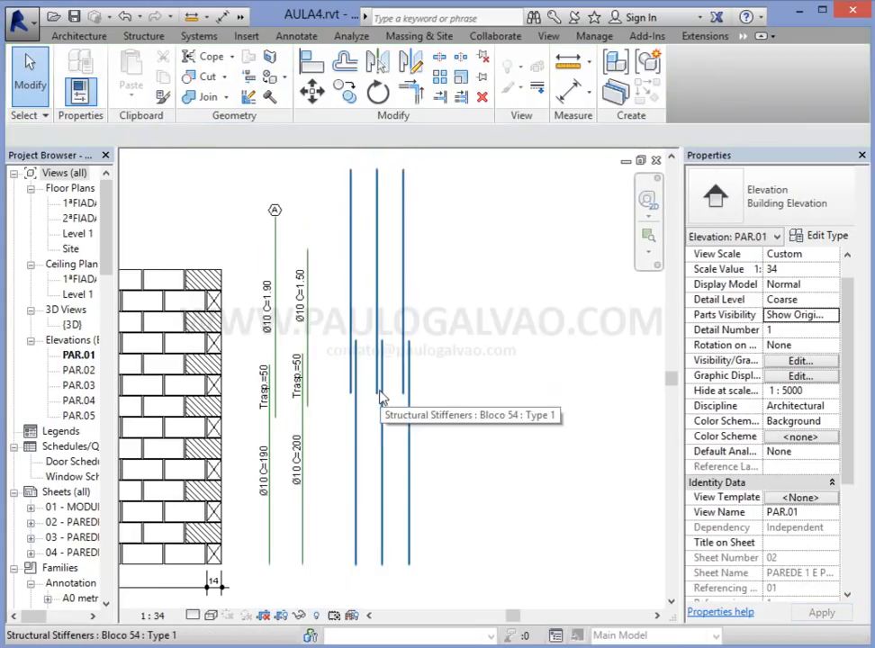
Step: Check the grout settings and the Altura da Laje slab height of the Bloco 54 block
left_click(378, 384)
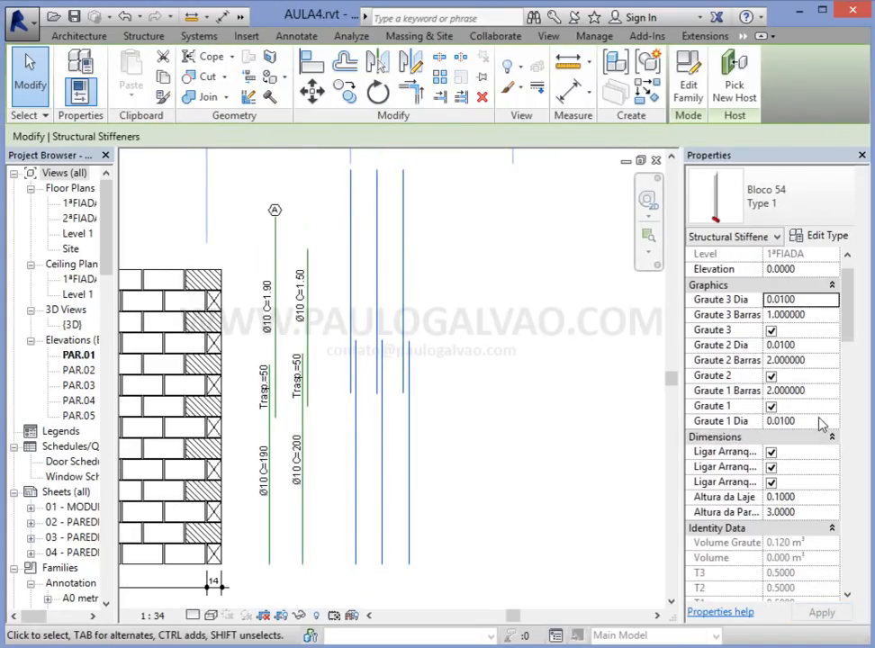
left_click(811, 497)
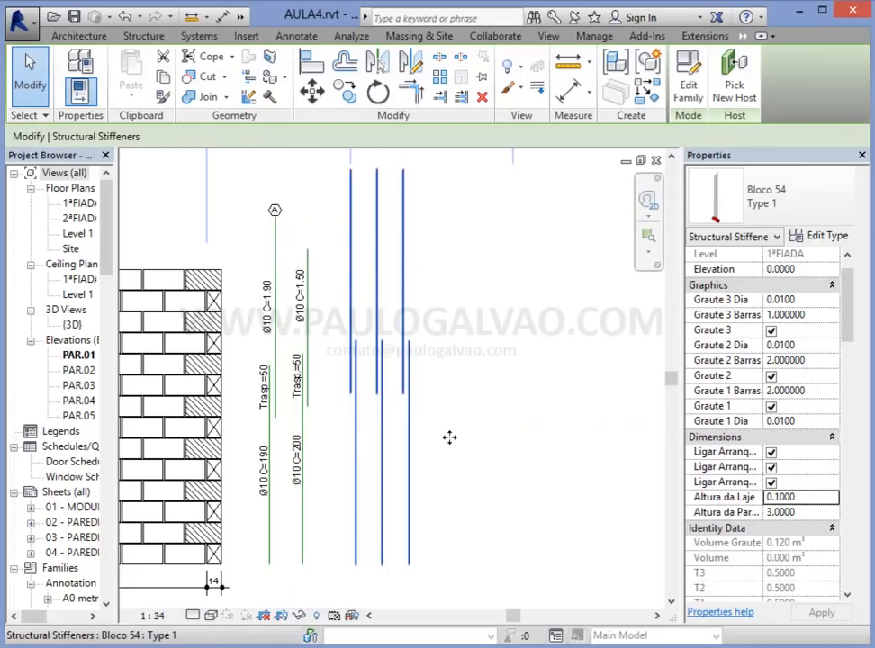
left_click(474, 486)
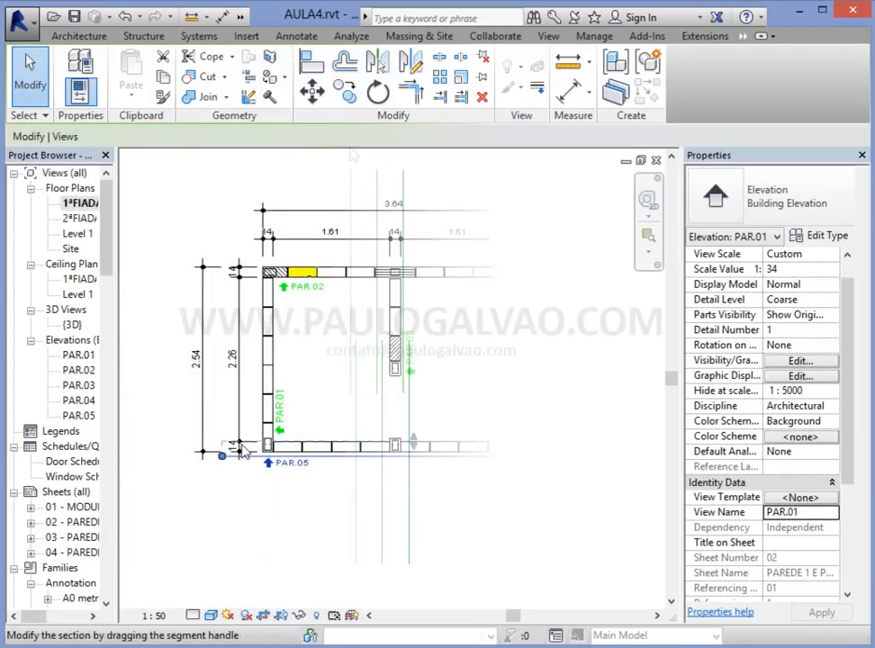
Step: Select the PAR.05 elevation line in the 1ªFIADA plan, and review both course plans on sheet 01 - MODULAÇÕES
left_click(243, 454)
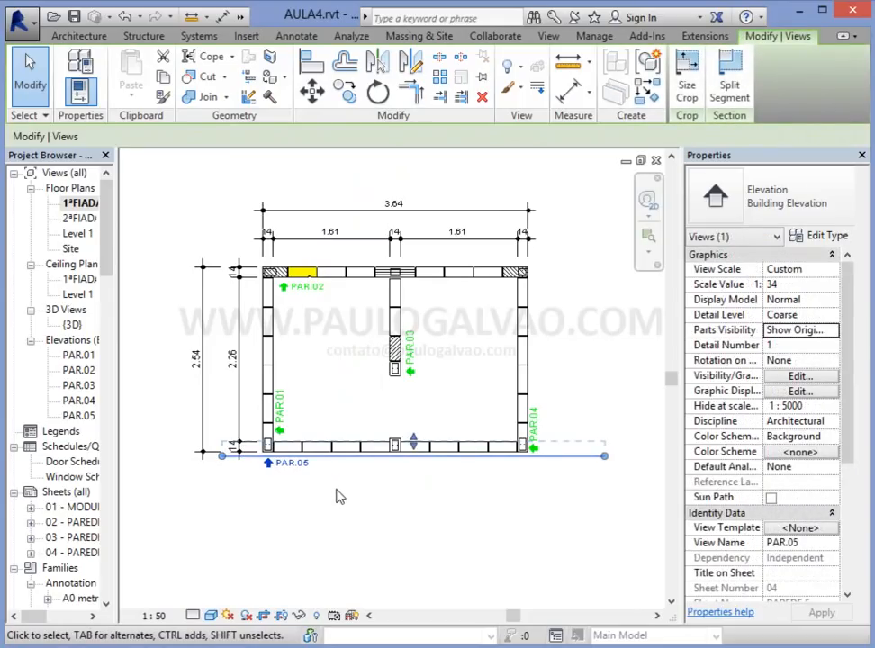
double_click(77, 510)
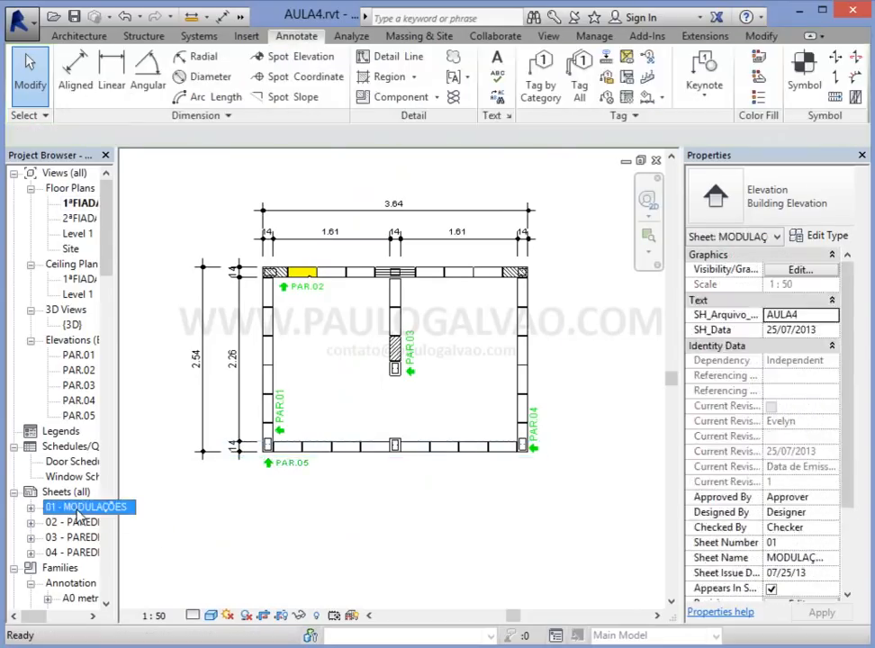
middle_click_drag(398, 409, 379, 393)
scroll(266, 319, "up", 4)
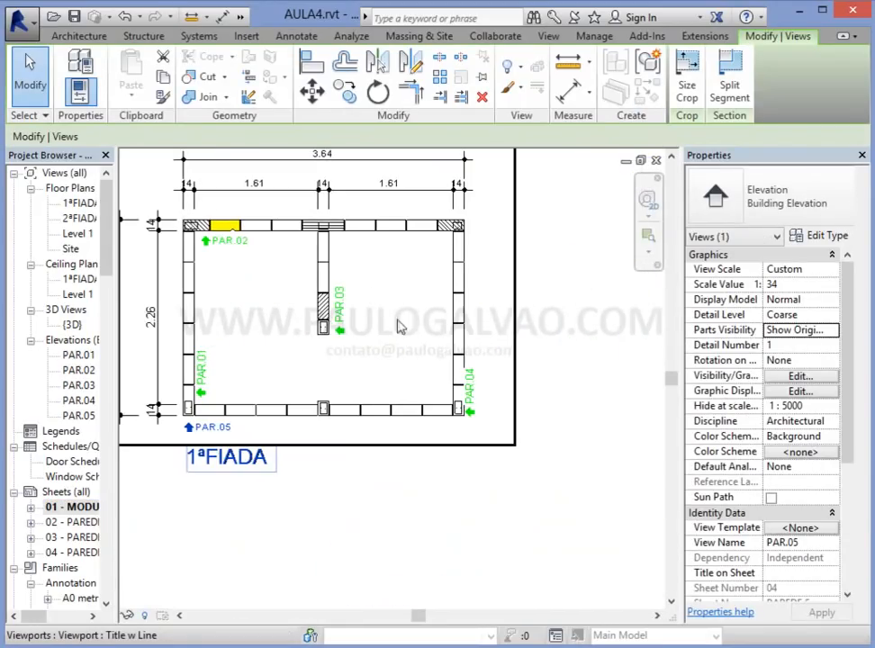
middle_click_drag(539, 346, 196, 394)
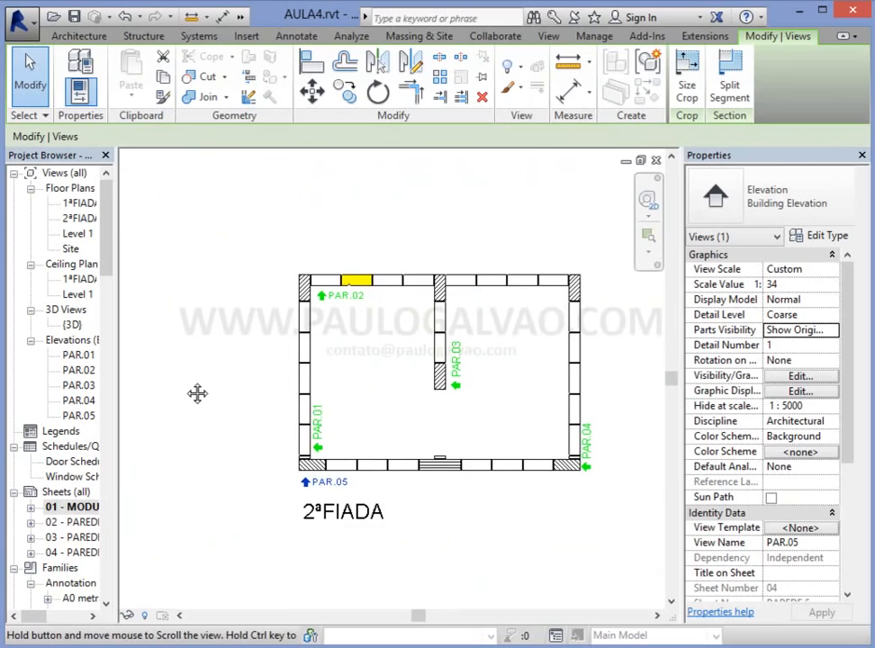
Step: Open sheet 02 and review the PAR.01 and PAR.02 elevations with their bar details and title block
double_click(75, 524)
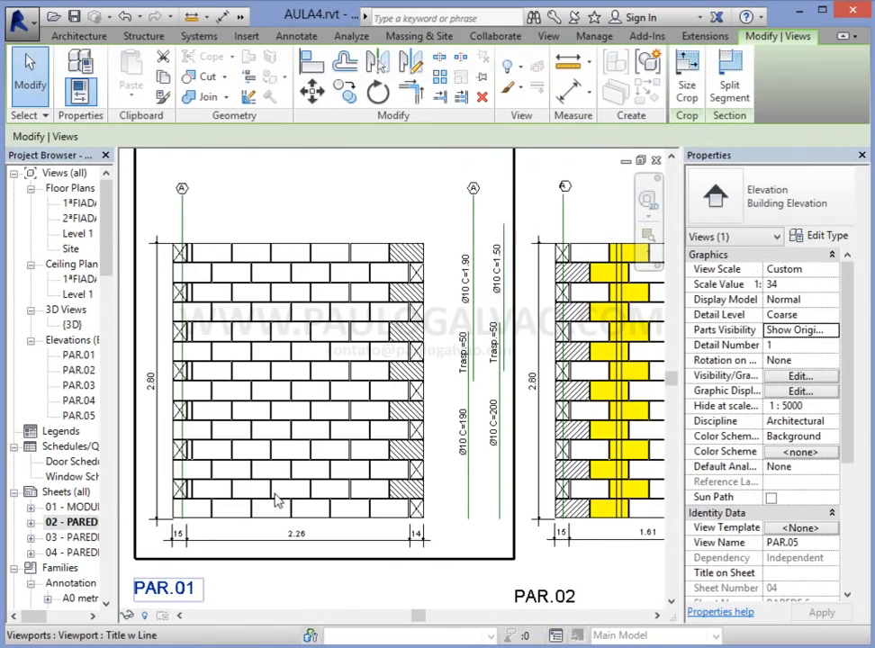
scroll(352, 373, "down", 1)
middle_click_drag(484, 458, 427, 358)
mouse_move(410, 471)
middle_mouse_down()
mouse_move(257, 486)
mouse_move(292, 470)
mouse_move(399, 463)
middle_mouse_up()
Step: Open sheet 04 - PAREDE 5 and examine the PAR.05 elevation's block courses, dimensions and level mark
double_click(81, 553)
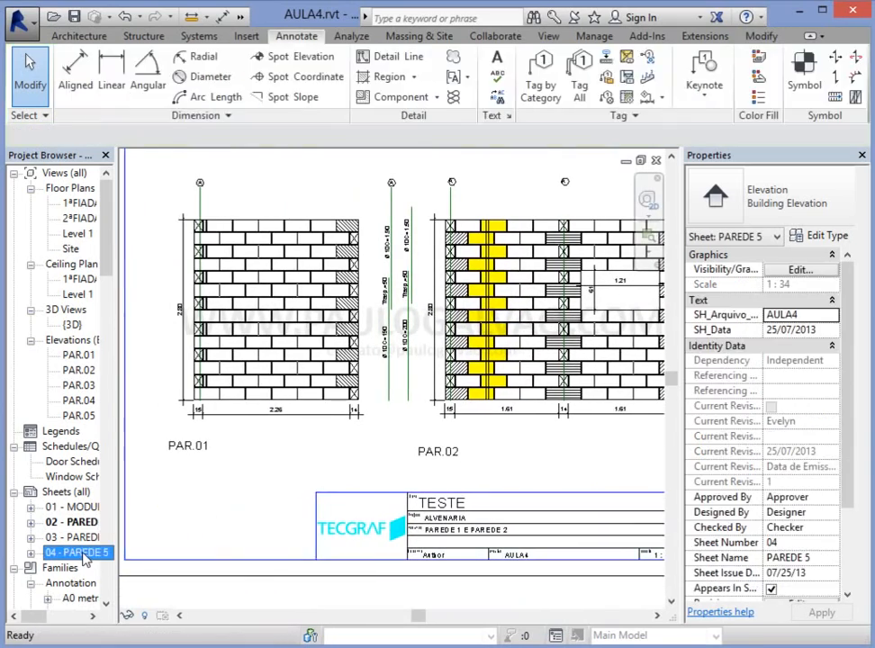
middle_click_drag(451, 405, 447, 373)
scroll(447, 373, "up", 6)
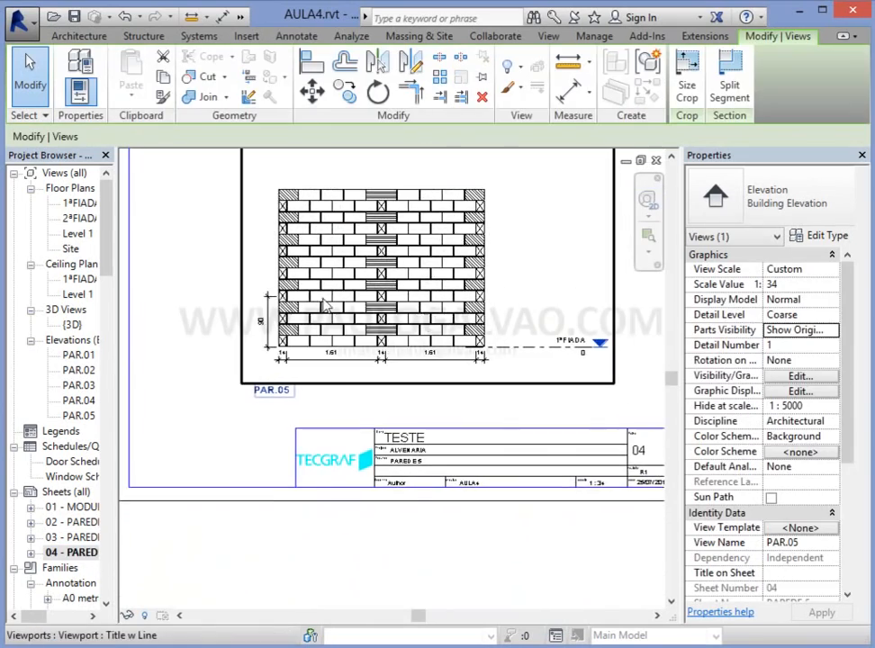
middle_click_drag(296, 448, 281, 508)
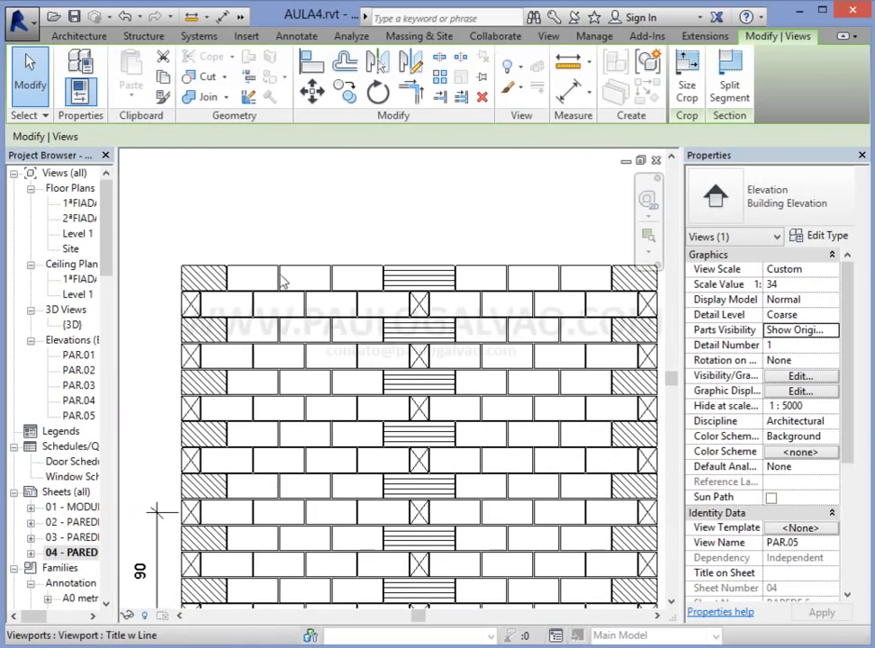
scroll(454, 354, "down", 2)
middle_click_drag(477, 377, 478, 221)
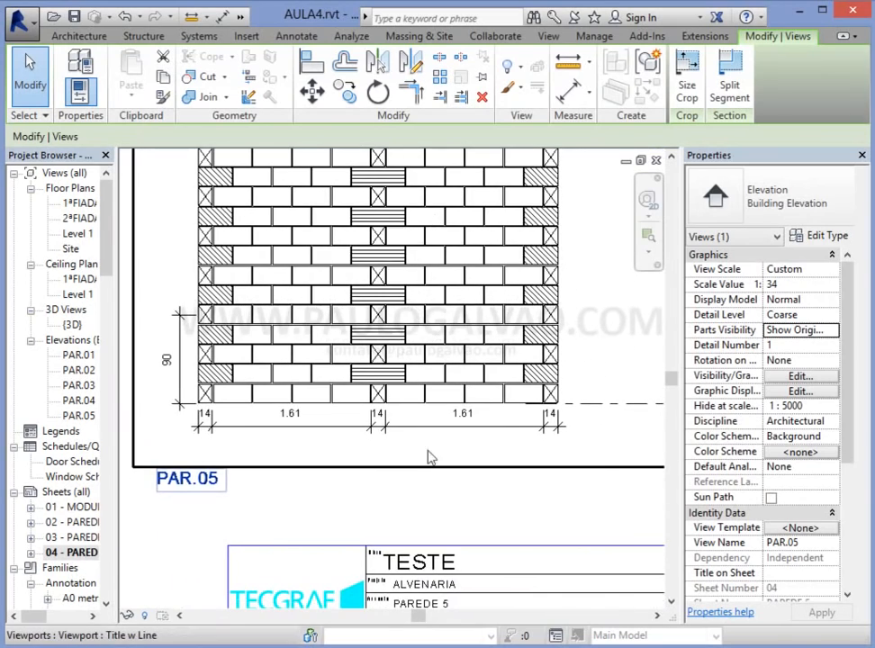
middle_click_drag(450, 359, 323, 400)
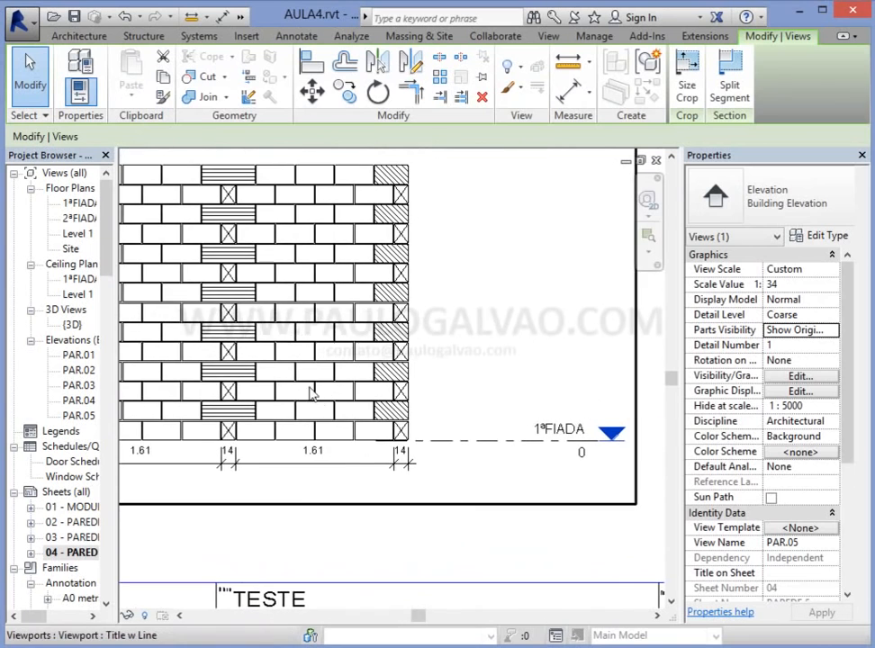
middle_click_drag(402, 432, 453, 424)
scroll(469, 431, "down", 3)
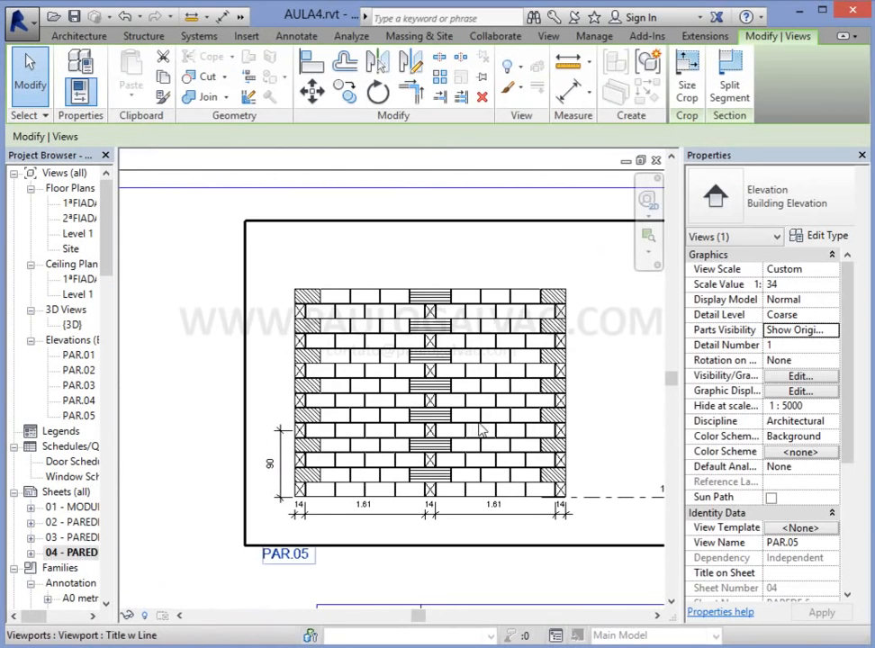
Step: Open the default 3D view and inspect the masonry walls from the side with the window opening
left_click(240, 16)
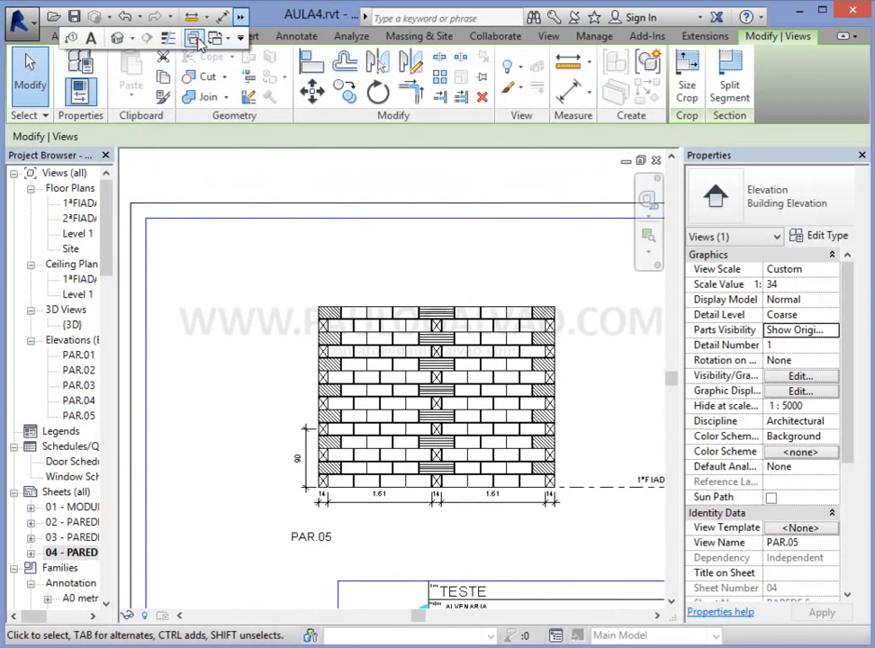
left_click(117, 38)
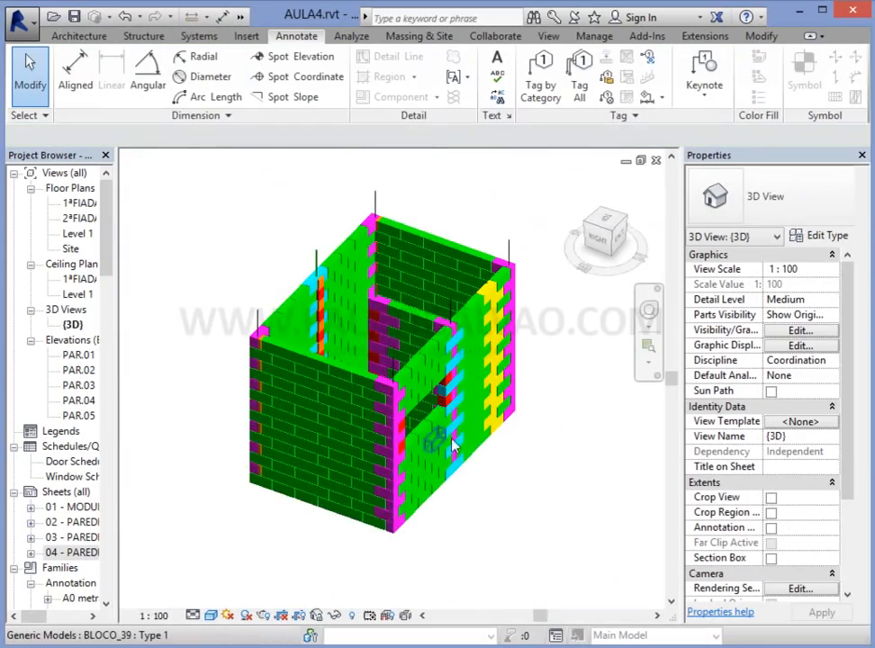
middle_click_drag(493, 469, 241, 492, "shift")
middle_click_drag(308, 448, 330, 426, "shift")
scroll(335, 434, "up", 3)
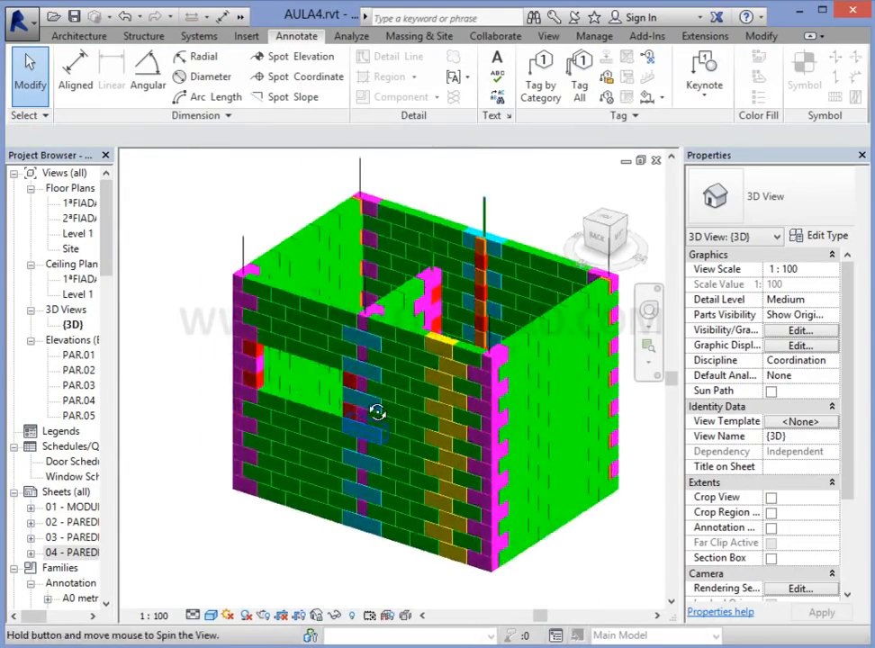